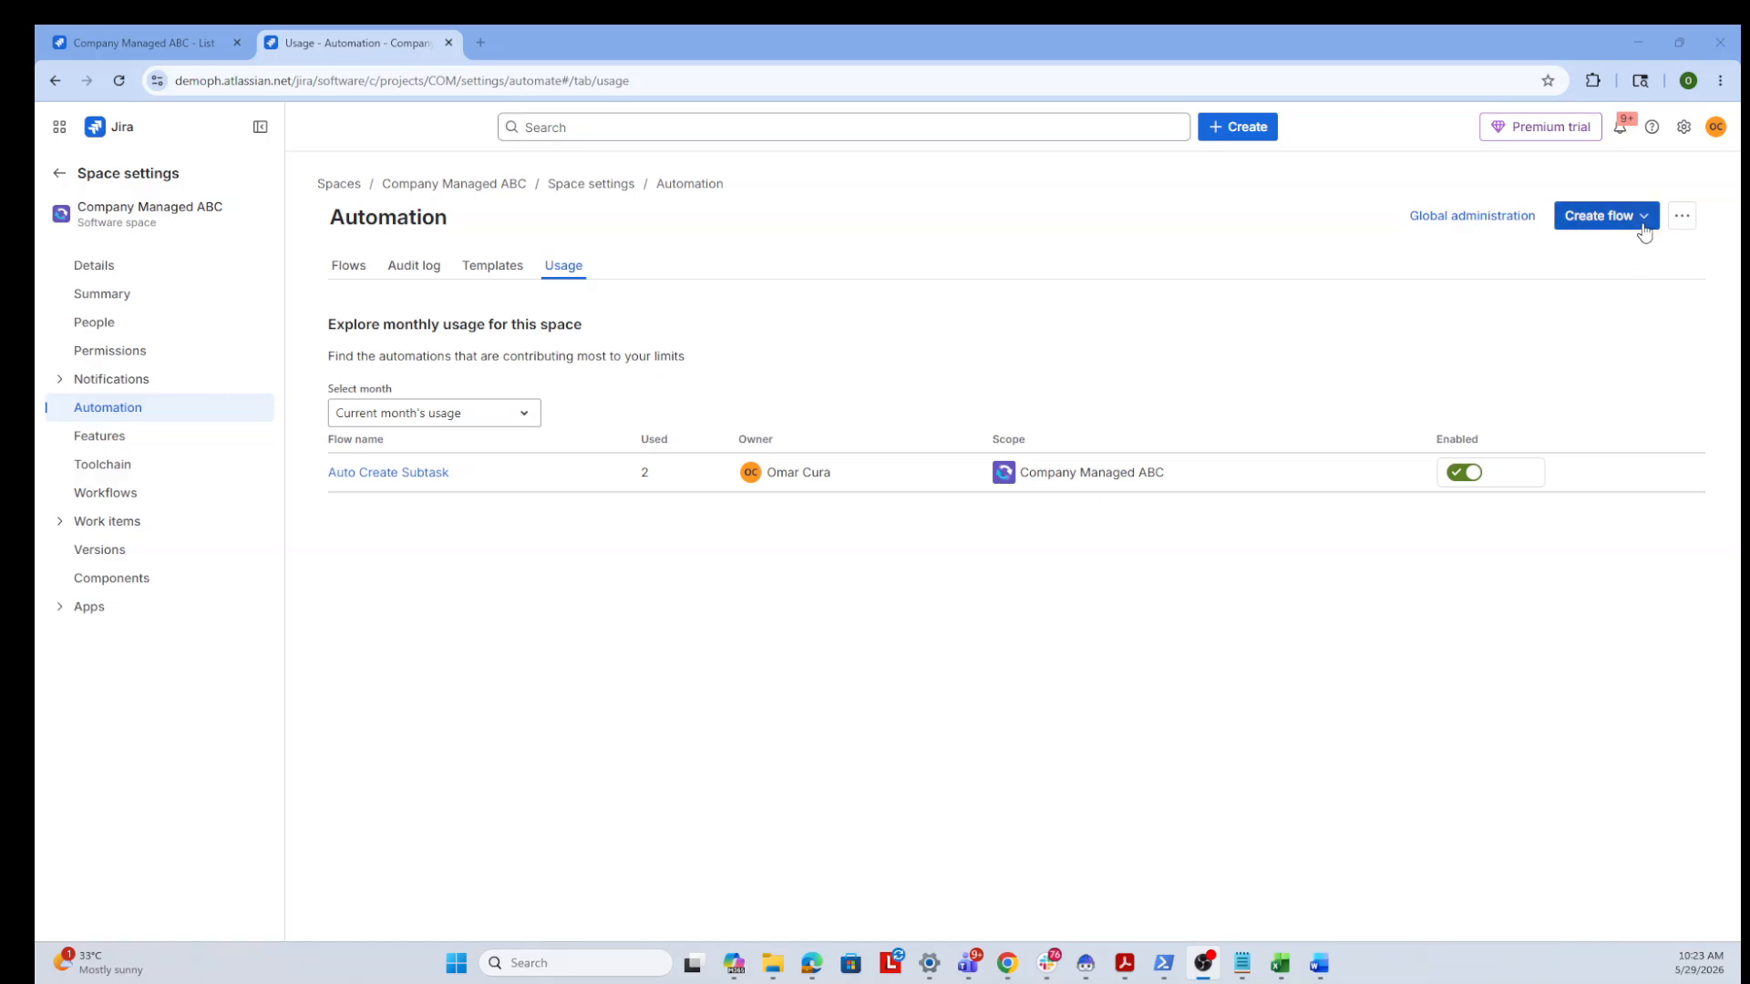
Create a new automation flow from scratch with the Work item created trigger
{"action": "left_click", "coordinate": [1644, 224]}
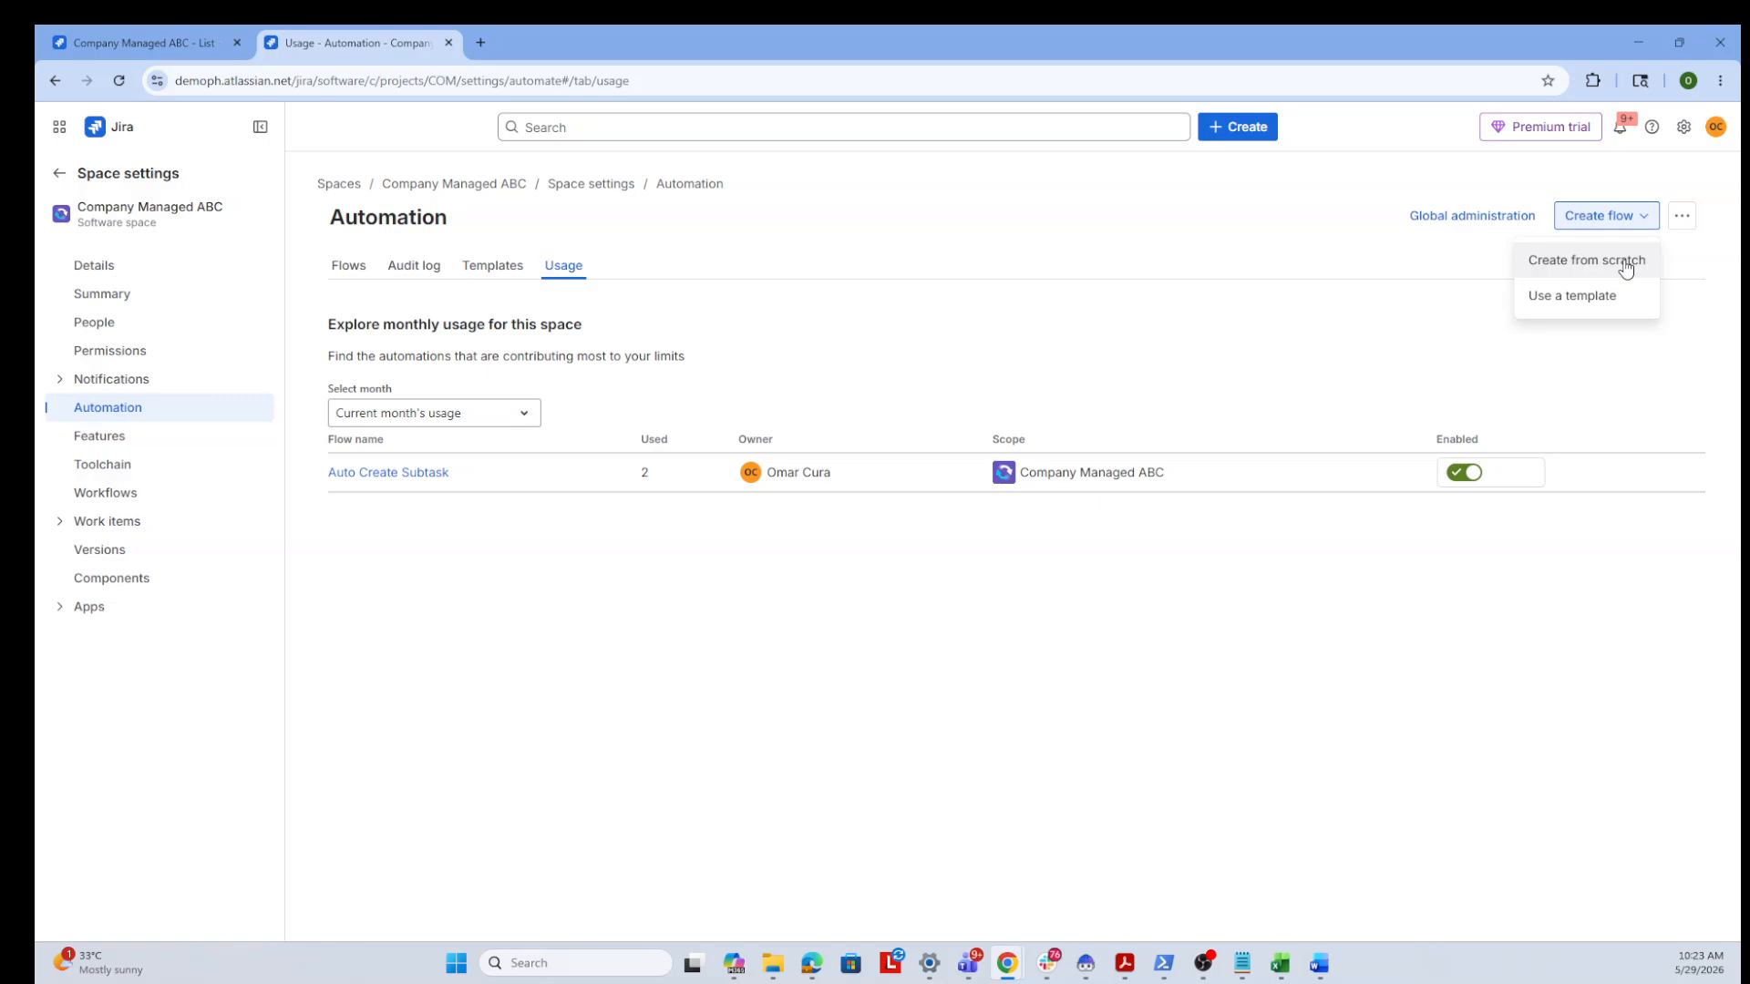
{"action": "left_click", "coordinate": [1625, 263]}
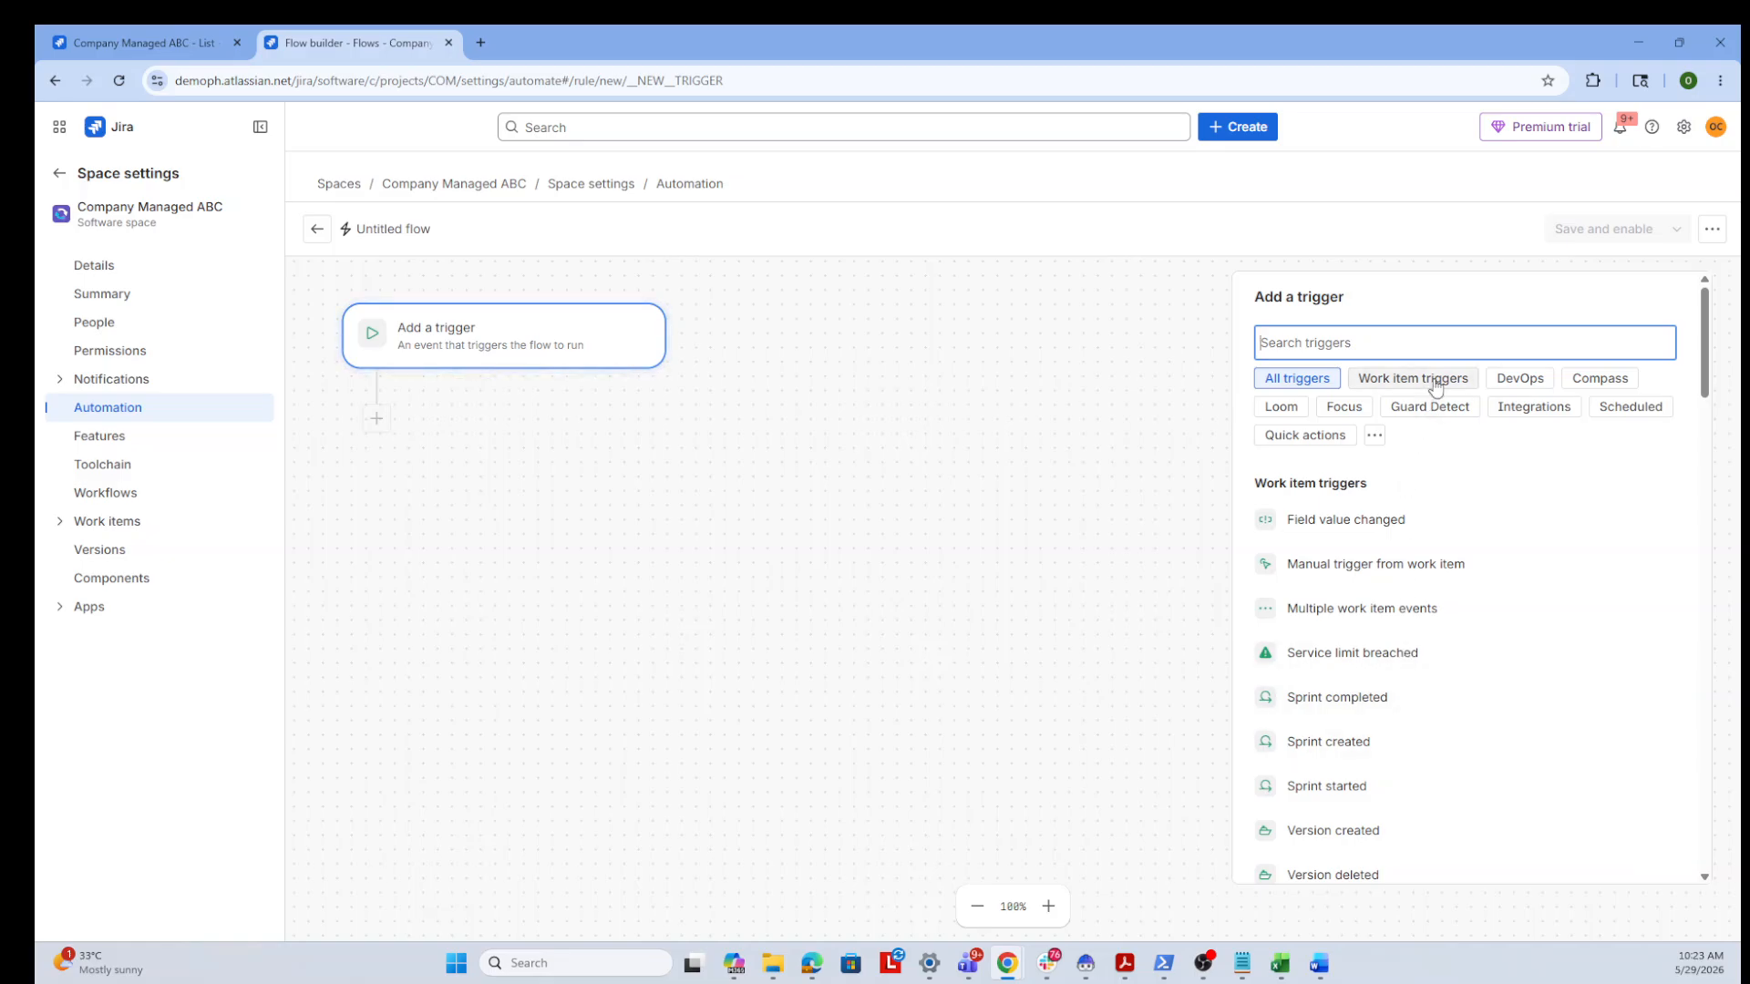
{"action": "type", "text": "work item"}
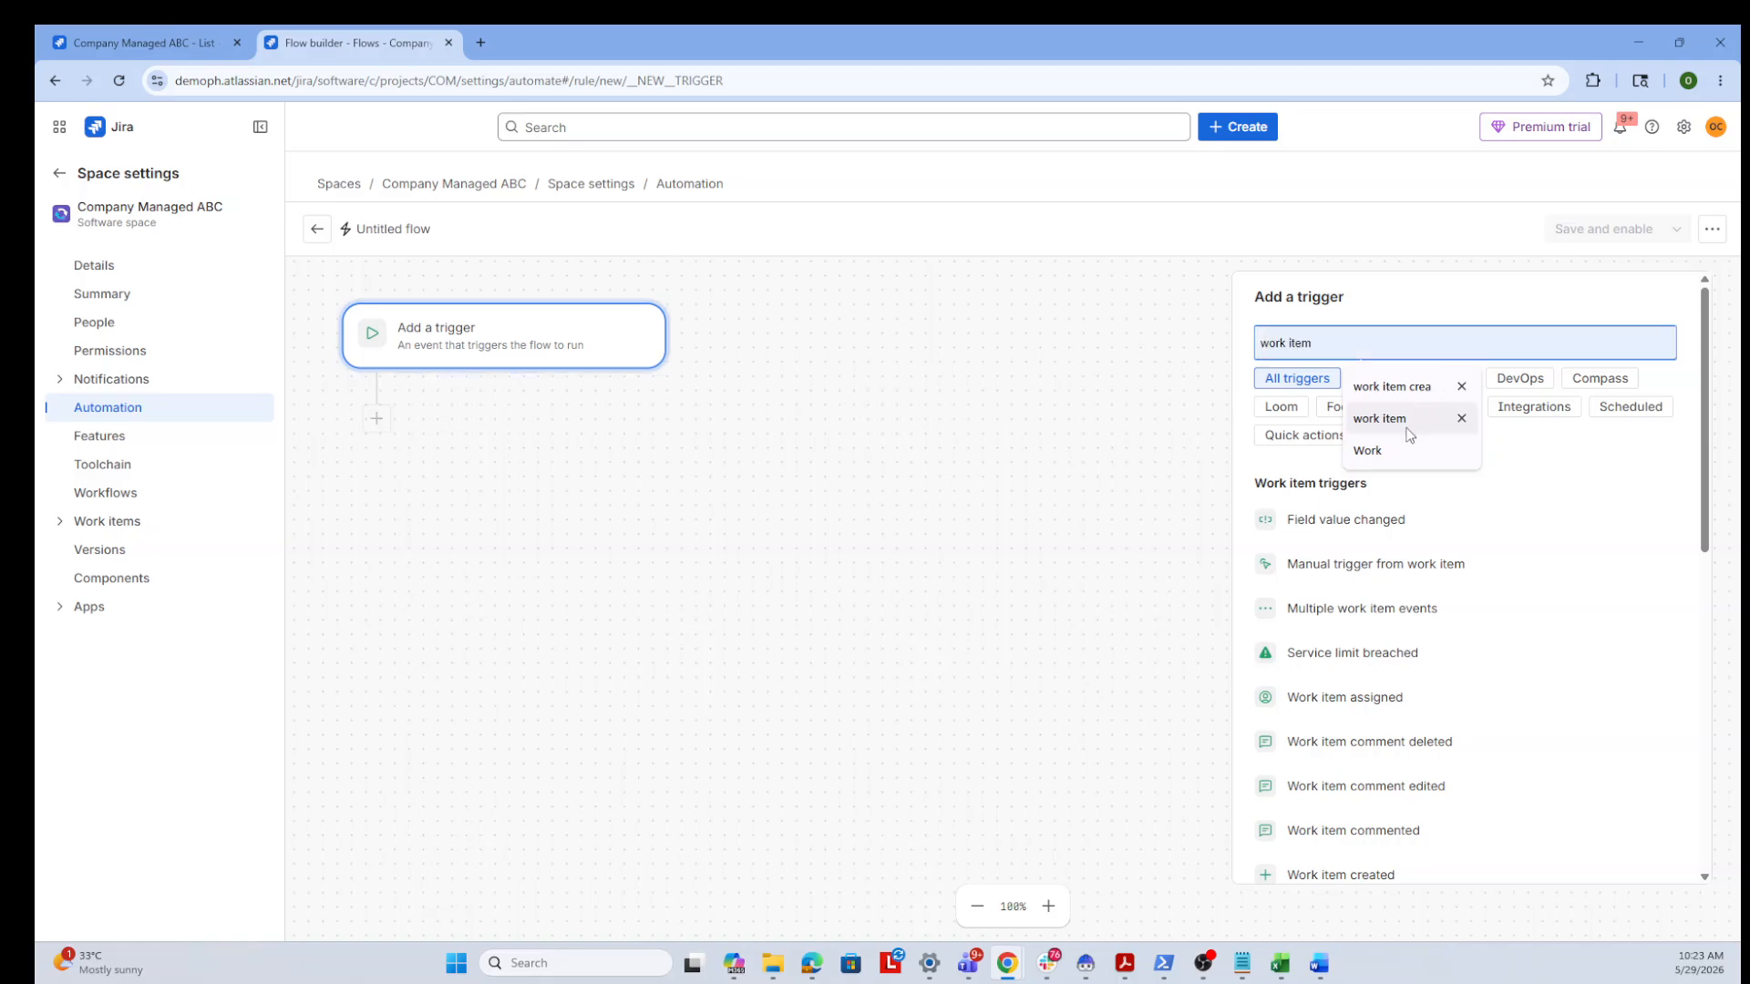
{"action": "left_click", "coordinate": [1393, 448]}
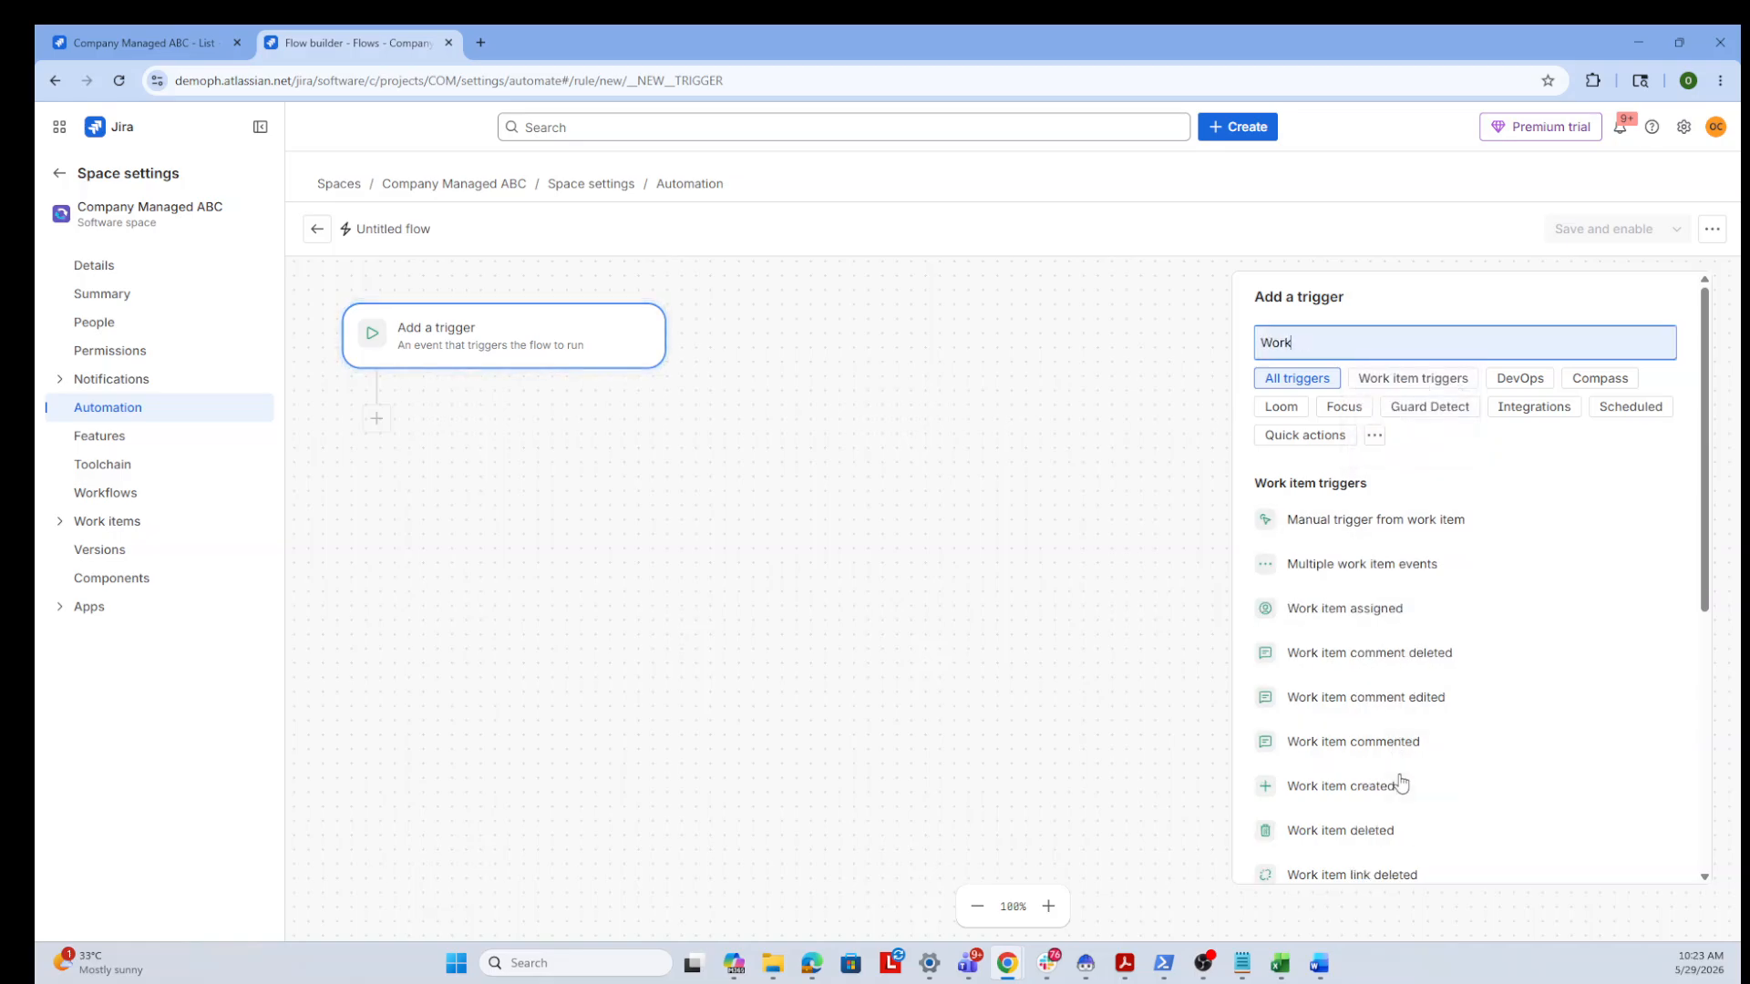
{"action": "left_click", "coordinate": [1354, 789]}
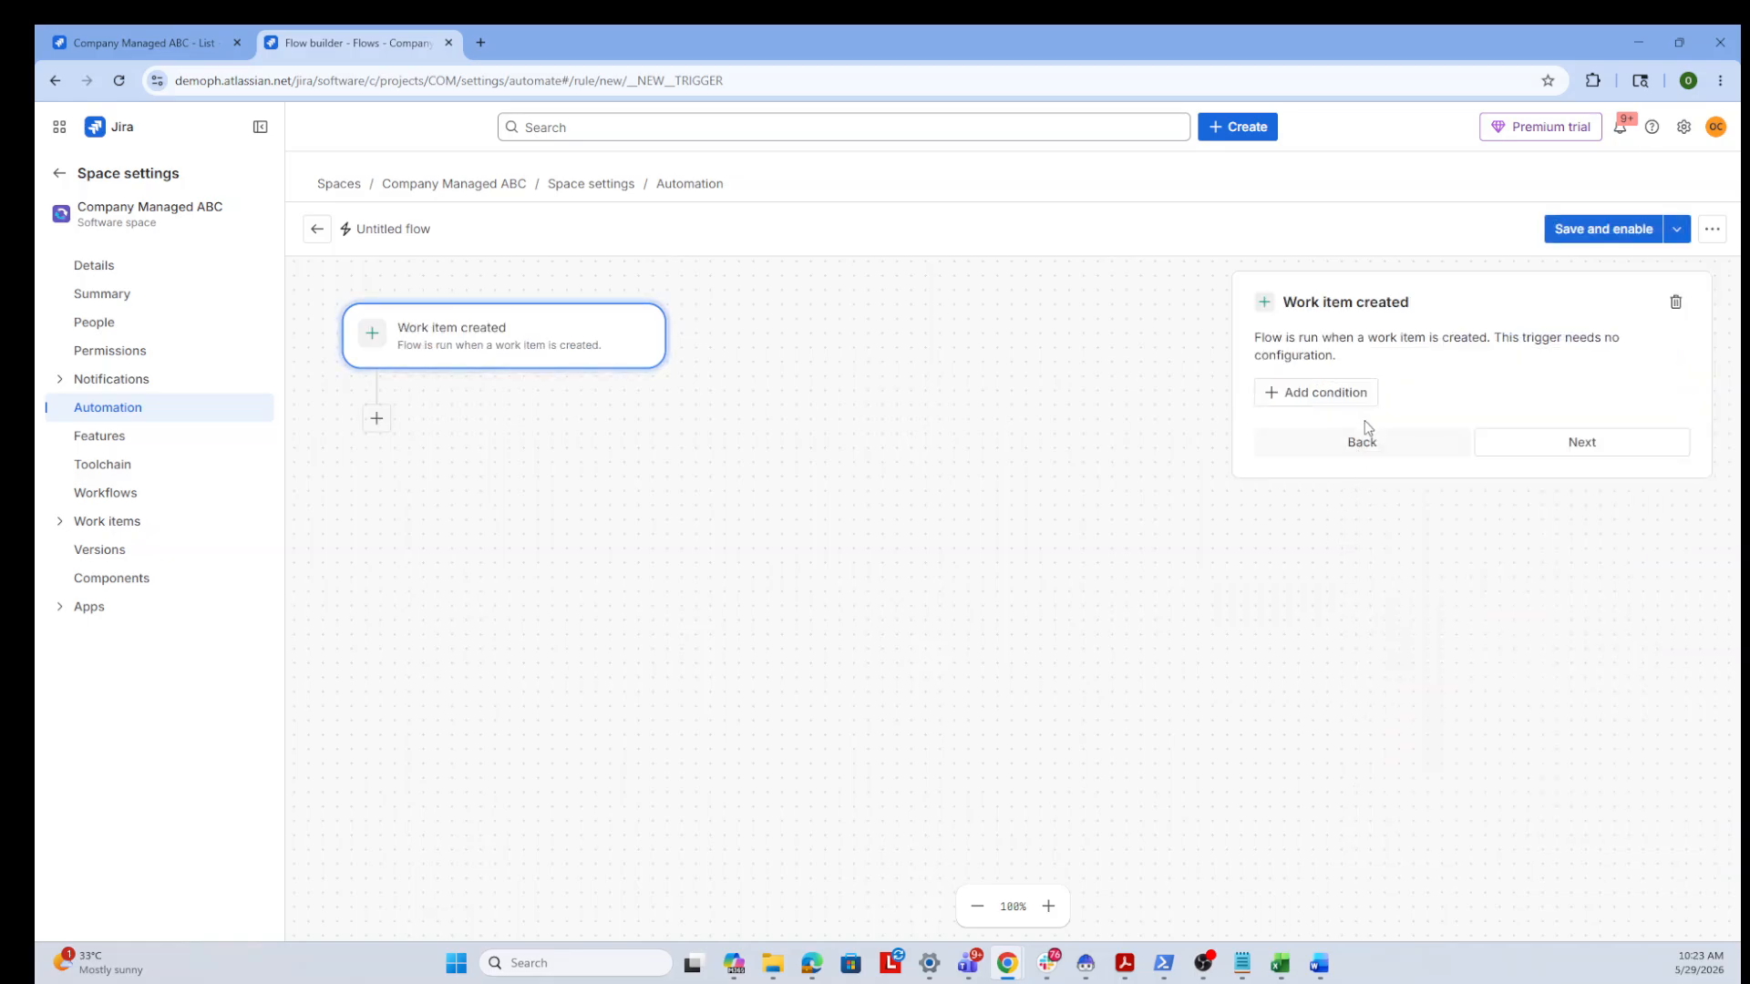
Add a work item fields condition requiring Issue Type equals Epic, and continue
{"action": "left_click", "coordinate": [1350, 394]}
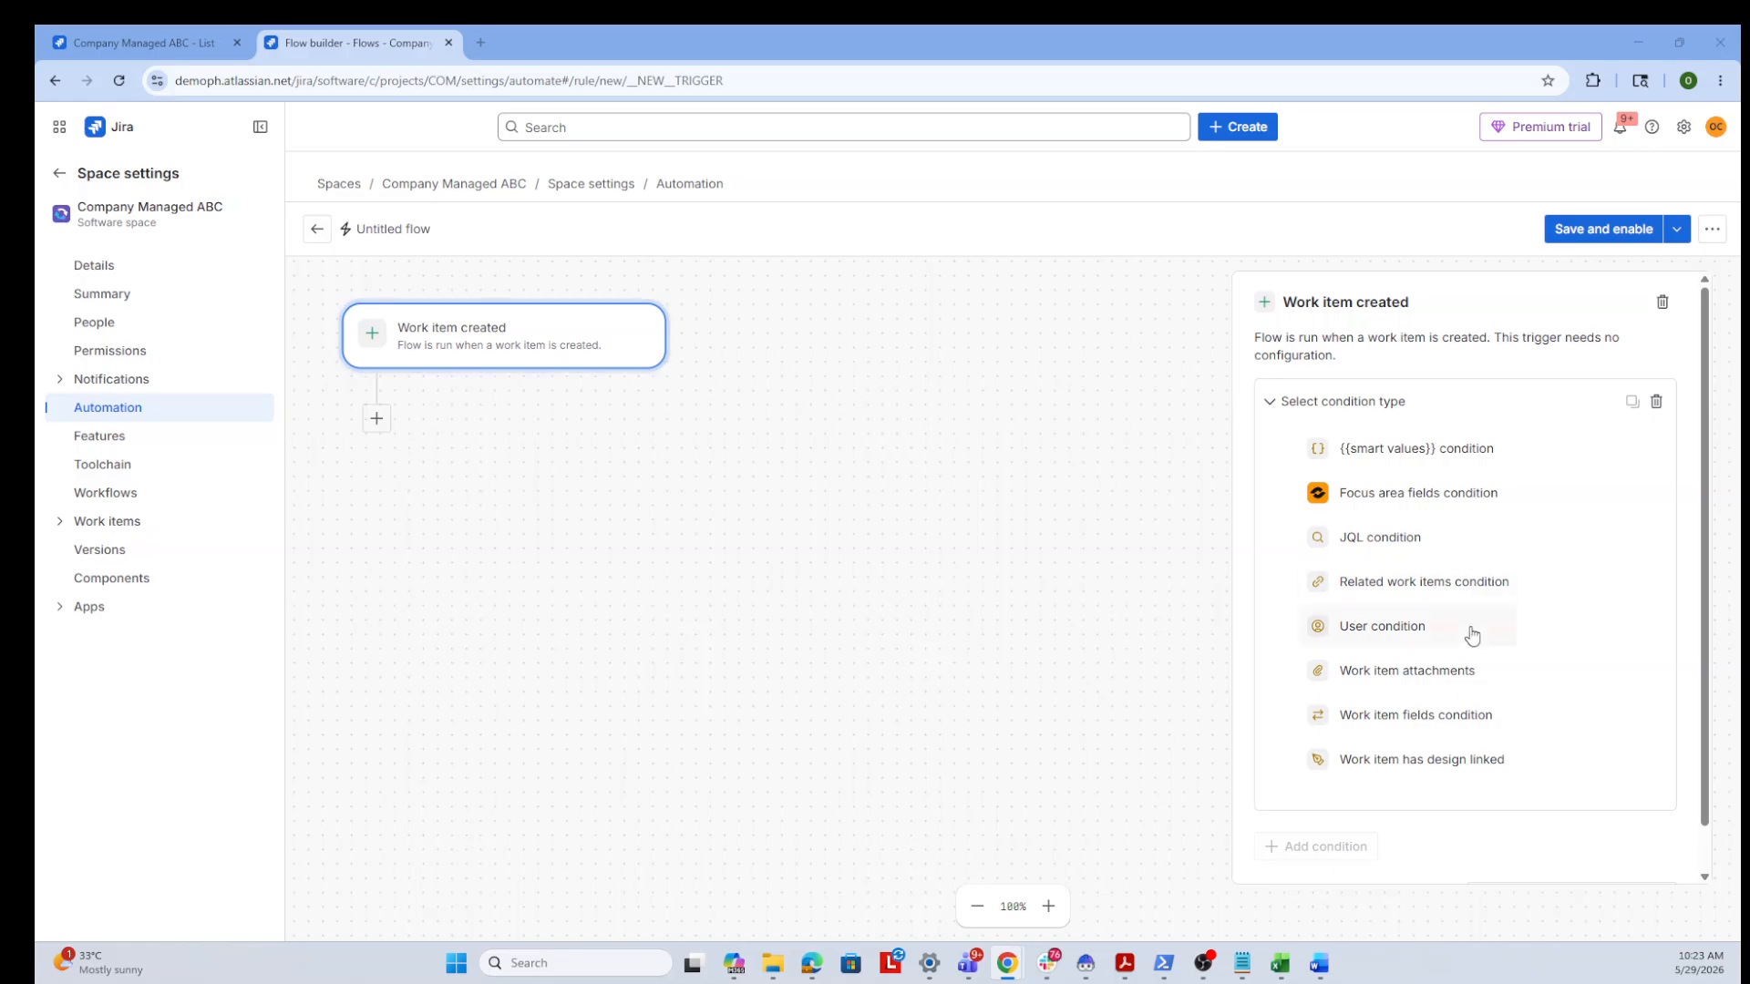
{"action": "left_click", "coordinate": [1424, 720]}
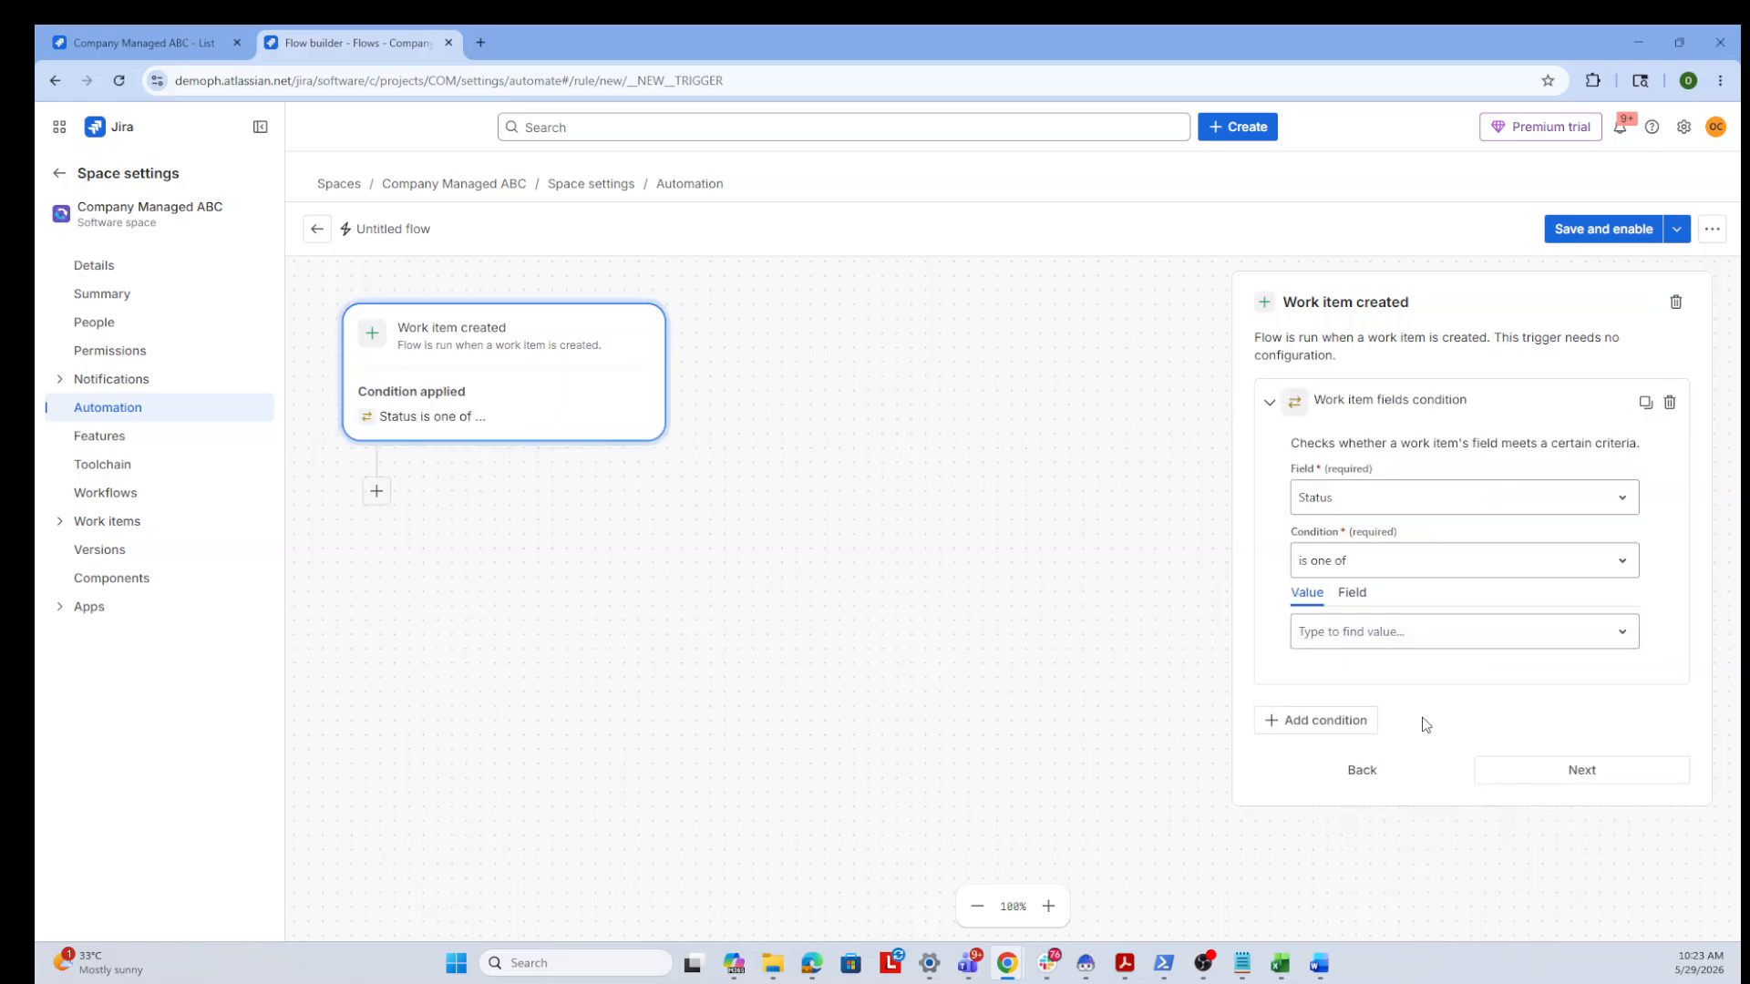
{"action": "left_click", "coordinate": [1547, 508]}
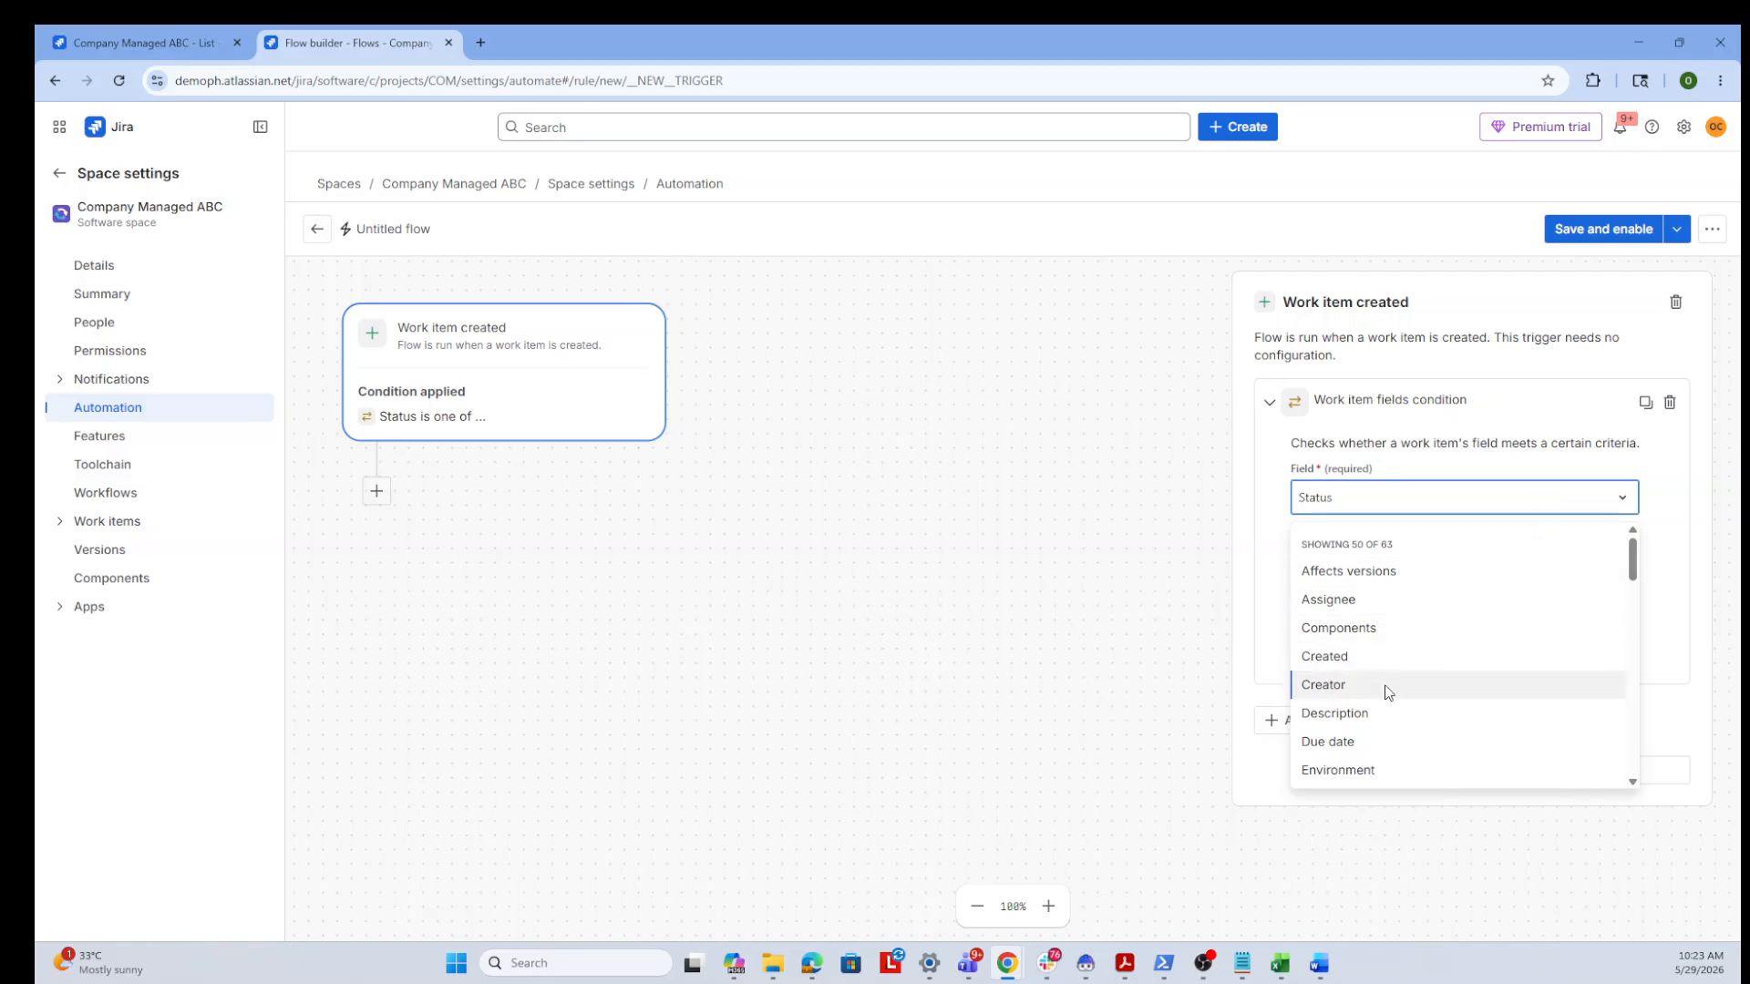
{"action": "scroll", "coordinate": [1453, 675], "scroll_direction": "down", "scroll_amount": 1}
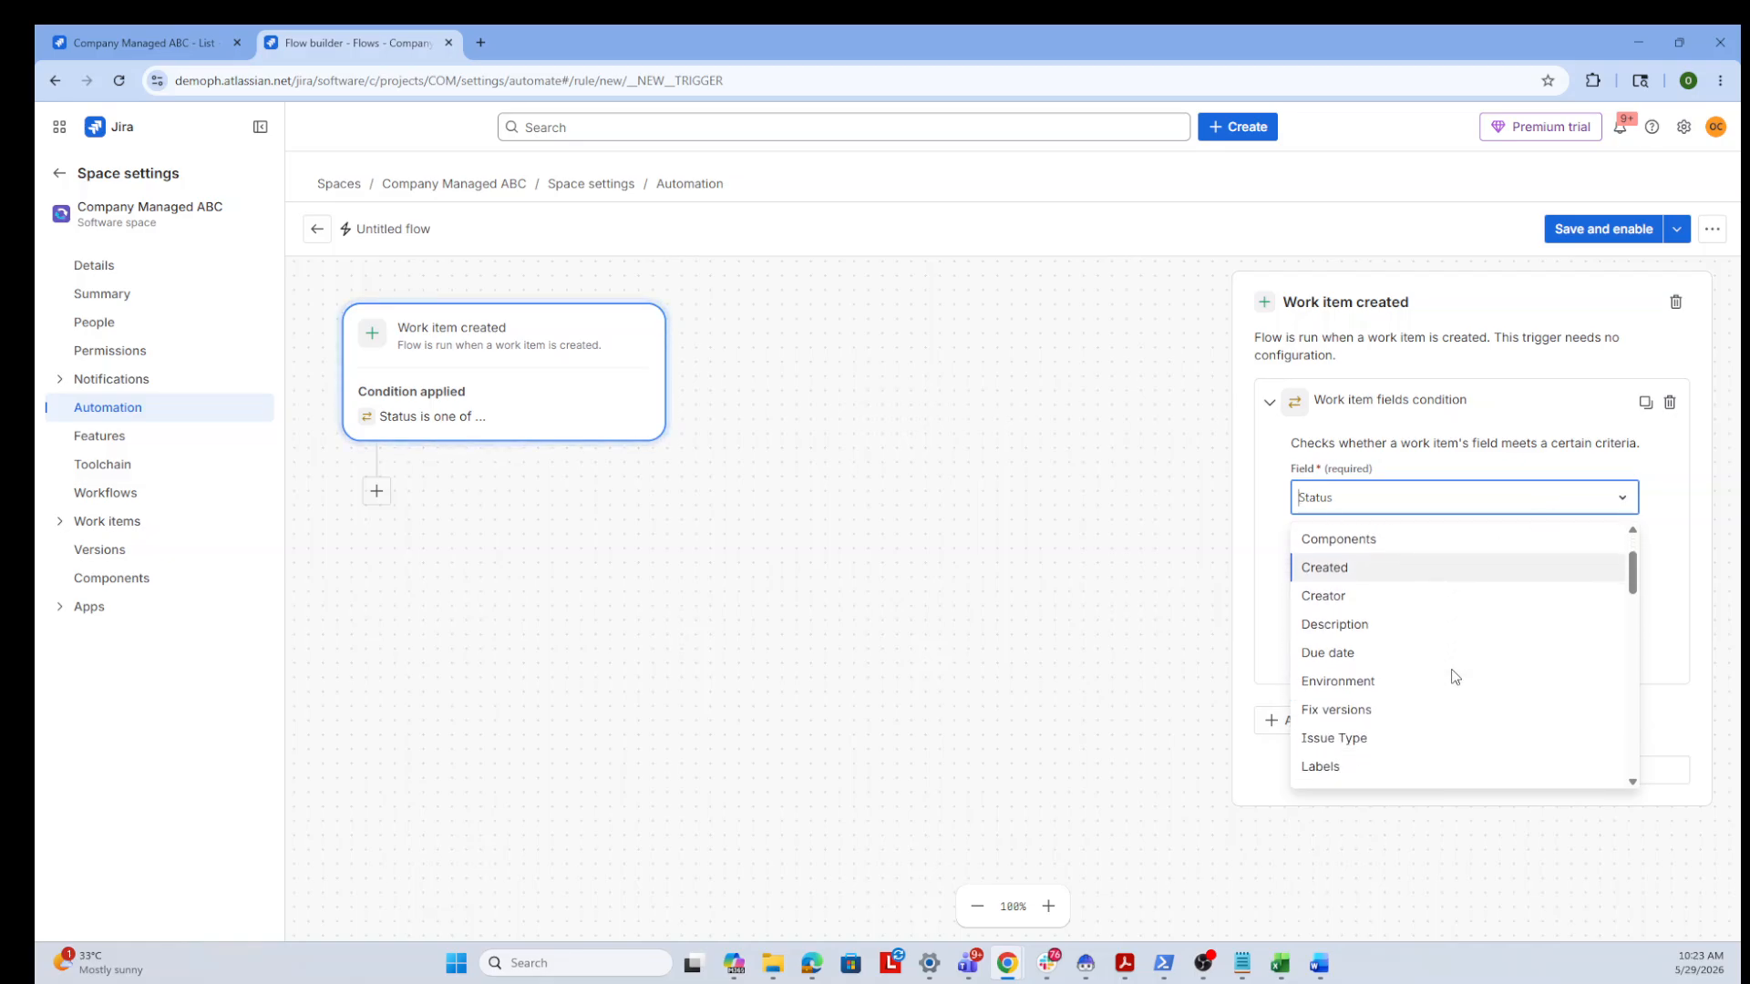
{"action": "left_click", "coordinate": [1387, 742]}
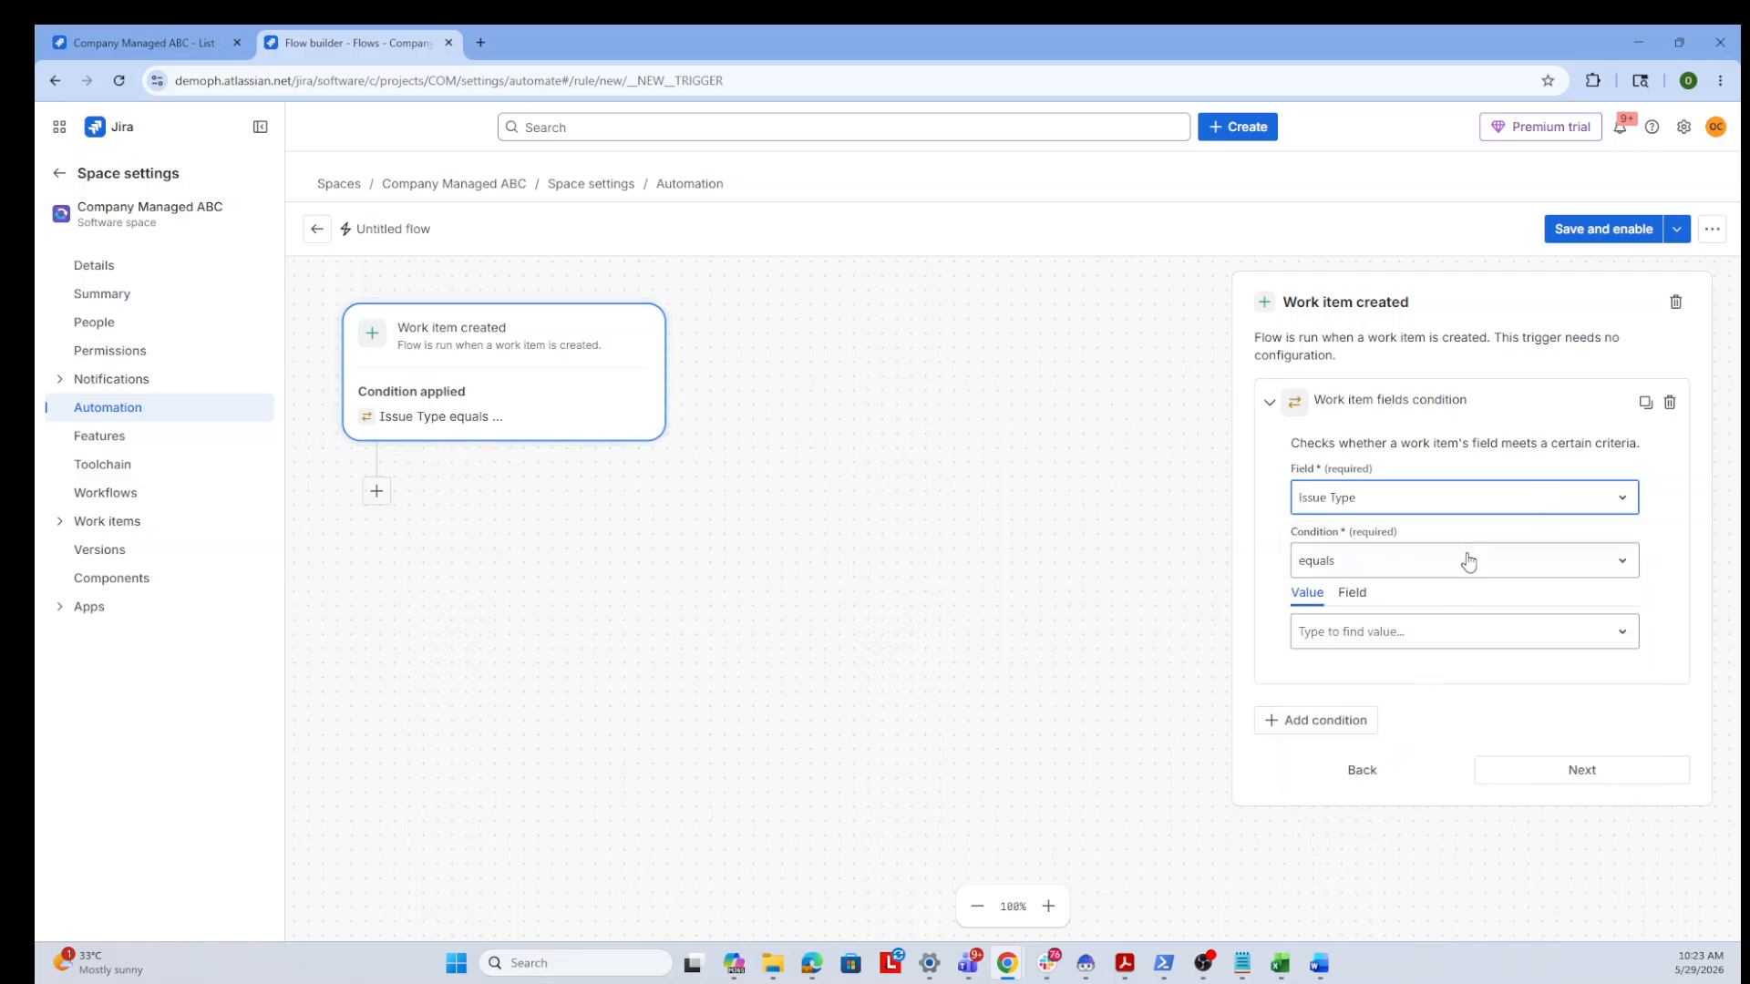
{"action": "left_click", "coordinate": [1431, 636]}
{"action": "left_click", "coordinate": [1390, 707]}
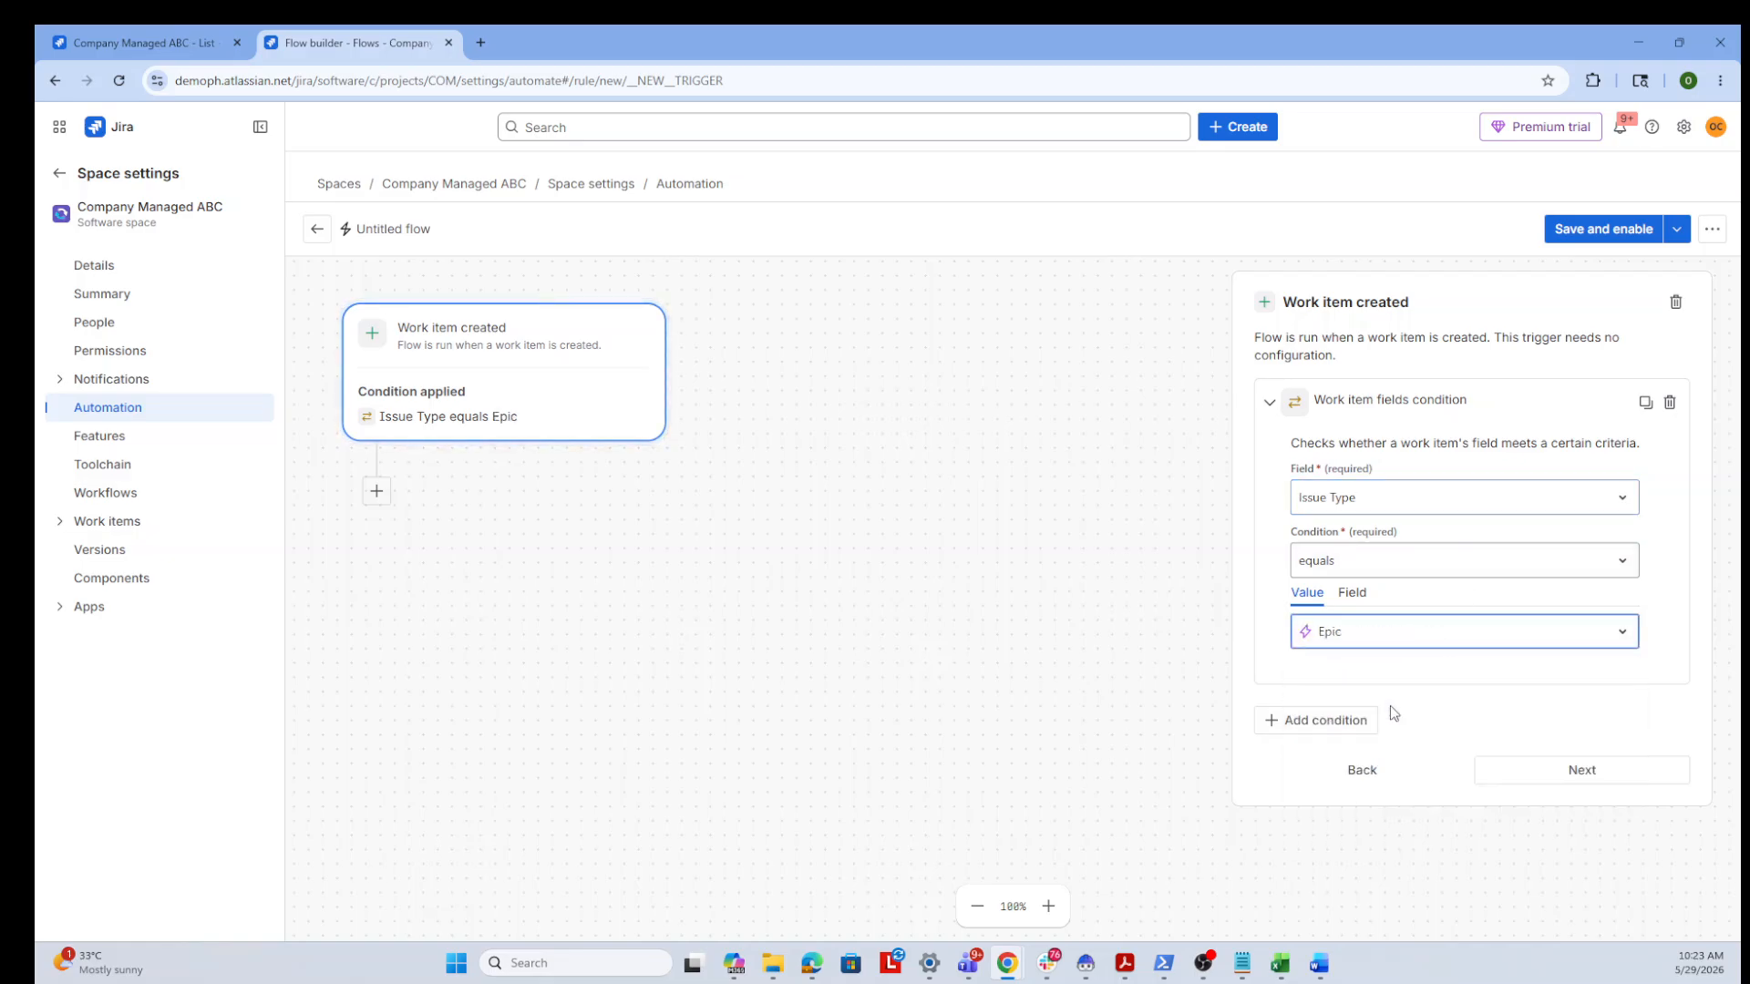
{"action": "left_click", "coordinate": [1556, 771]}
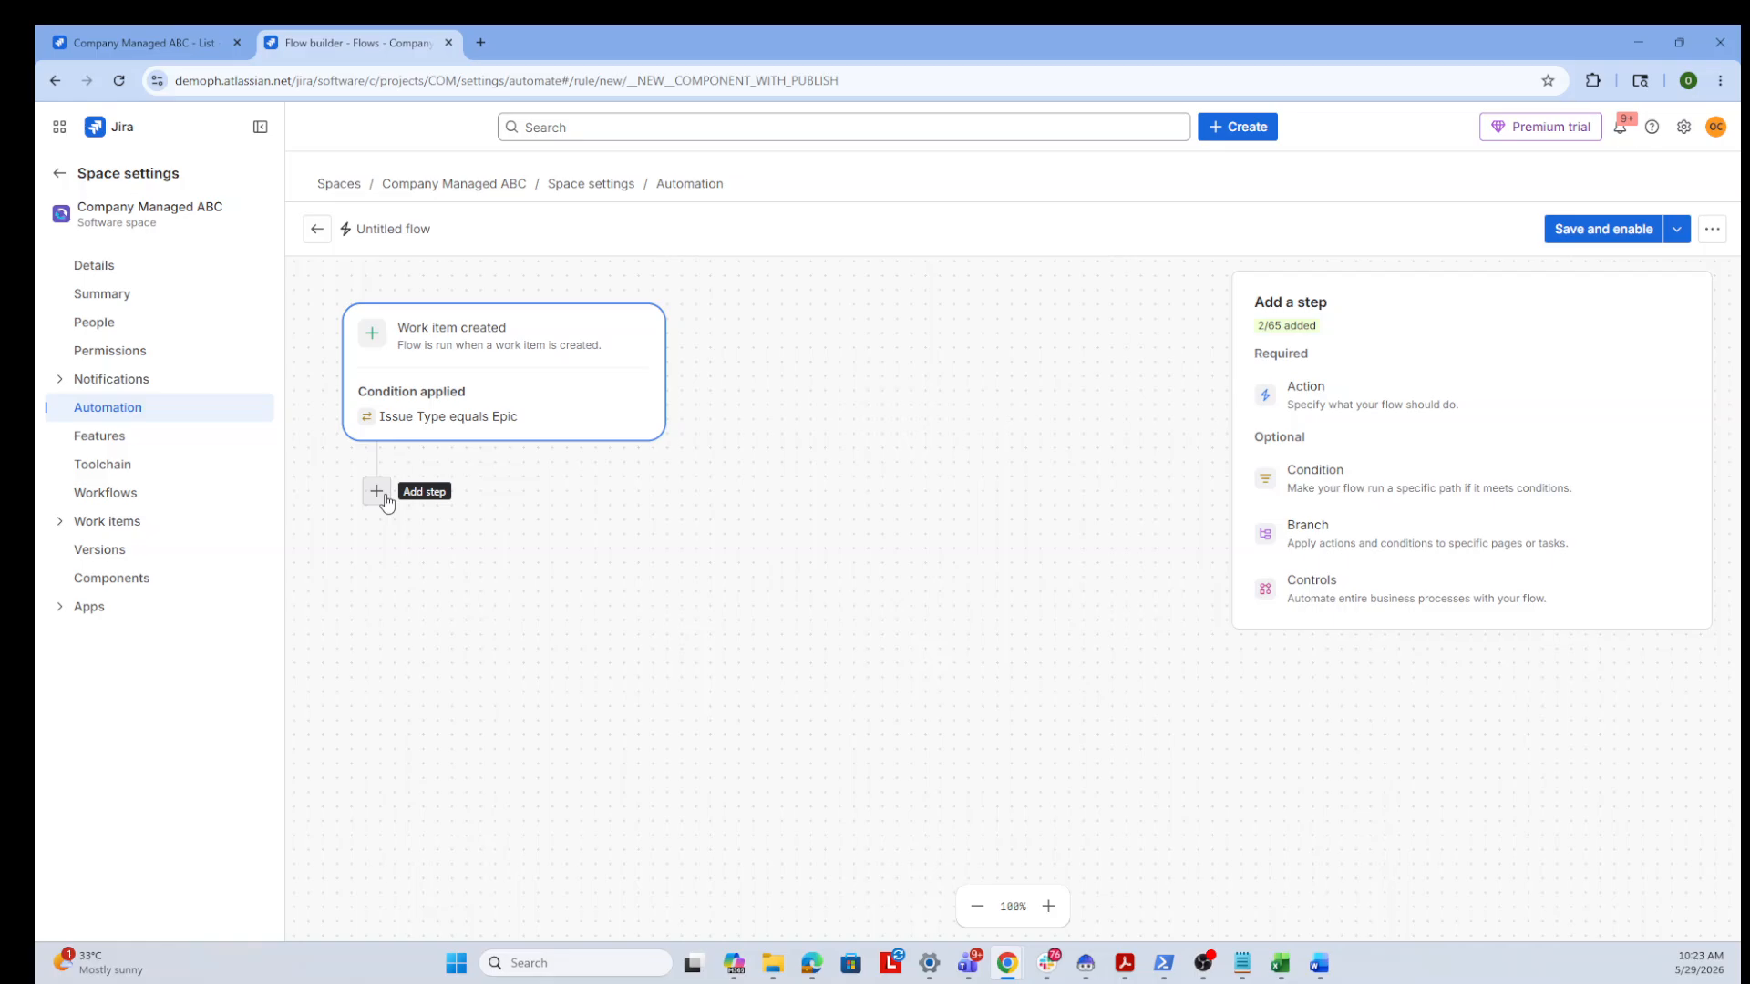
Add a Create work item action that creates a Story in the same space
{"action": "left_click", "coordinate": [1352, 411]}
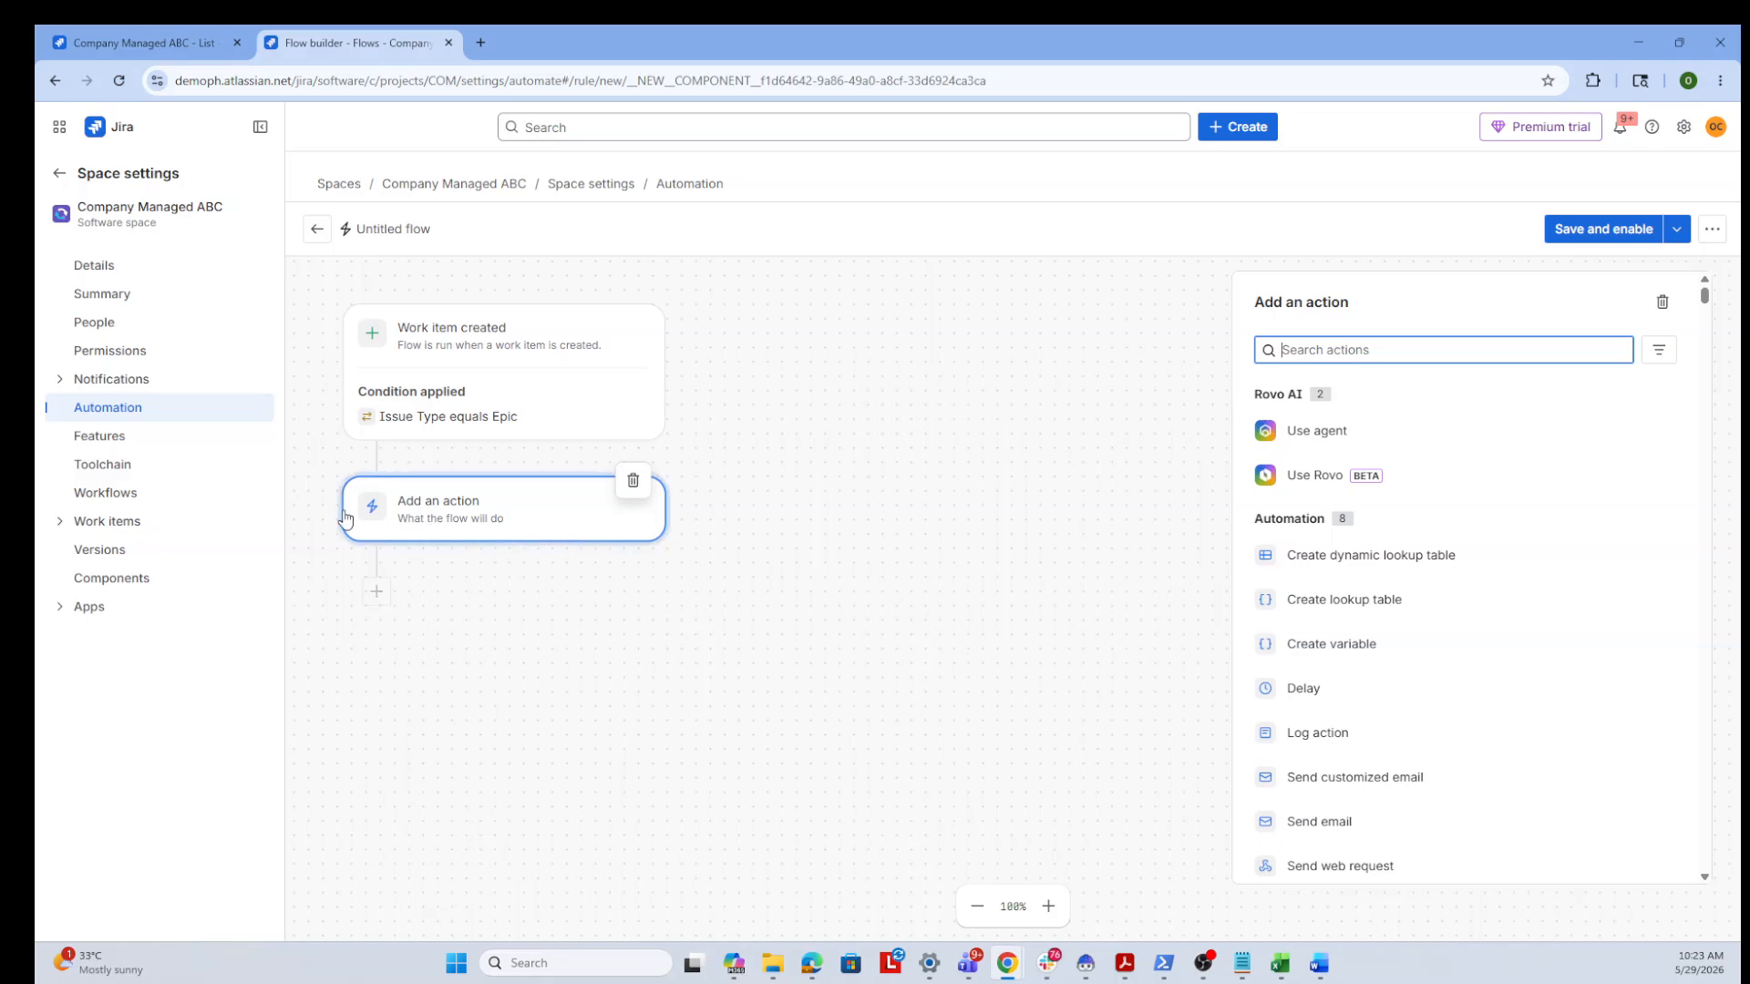
{"action": "type", "text": "c"}
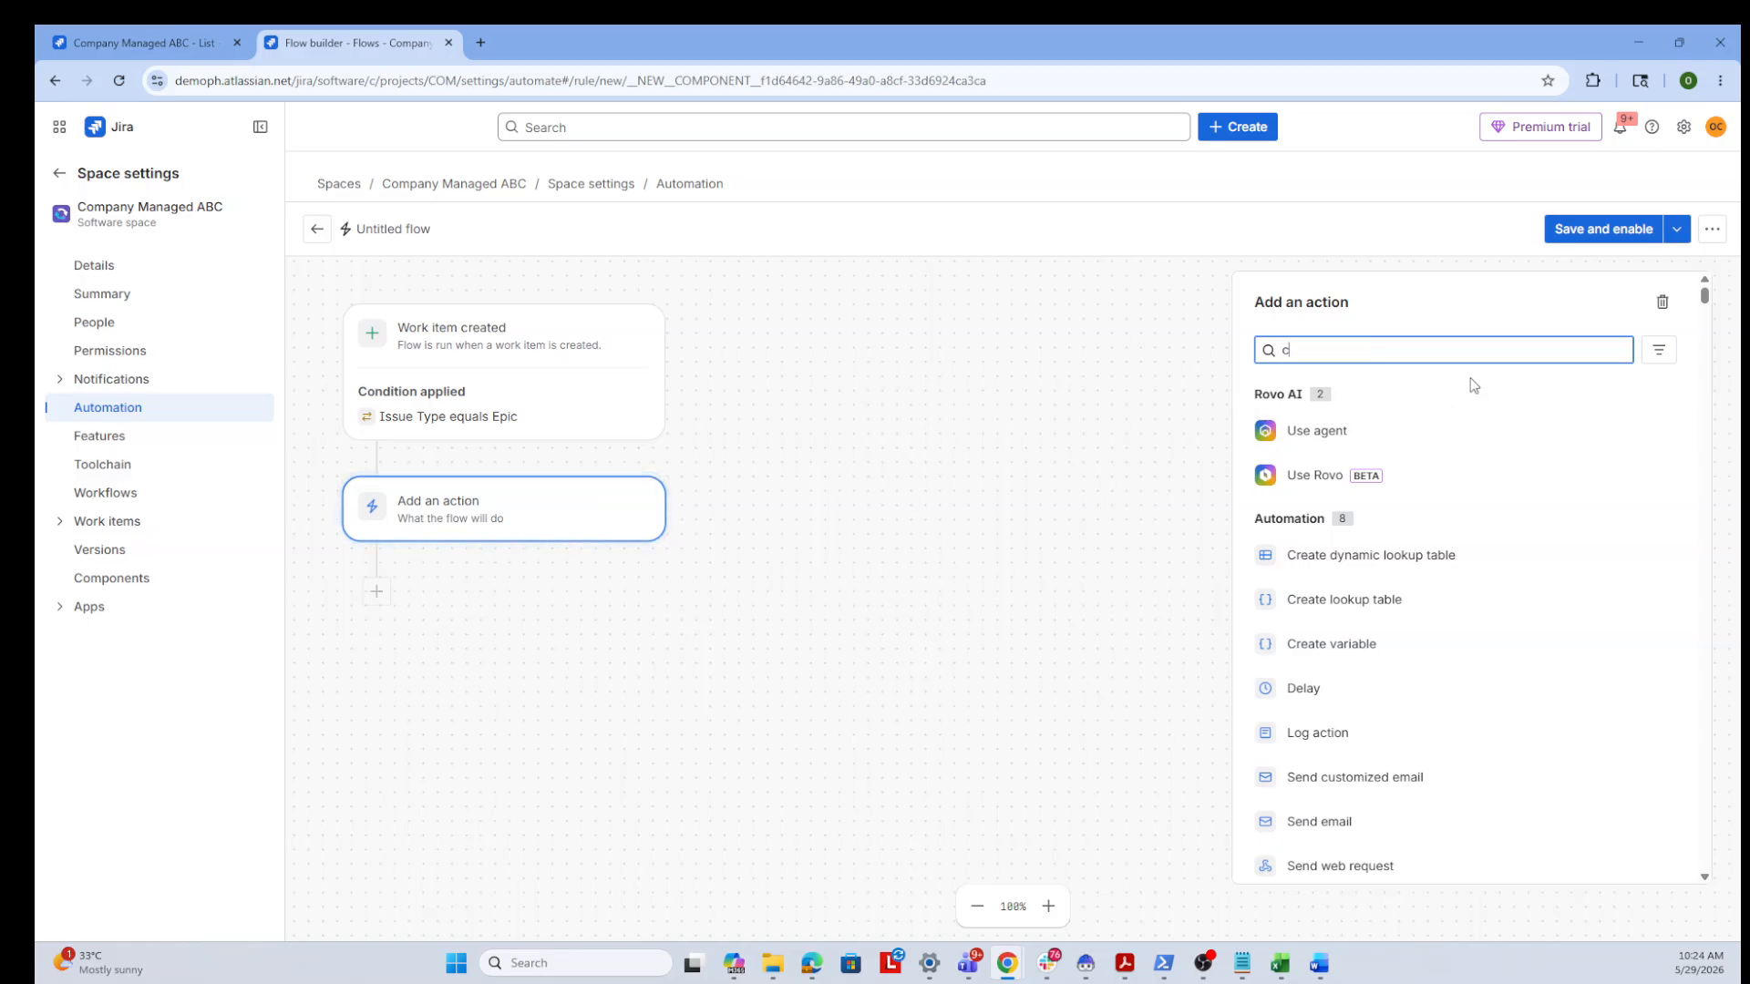
{"action": "type", "text": "reate"}
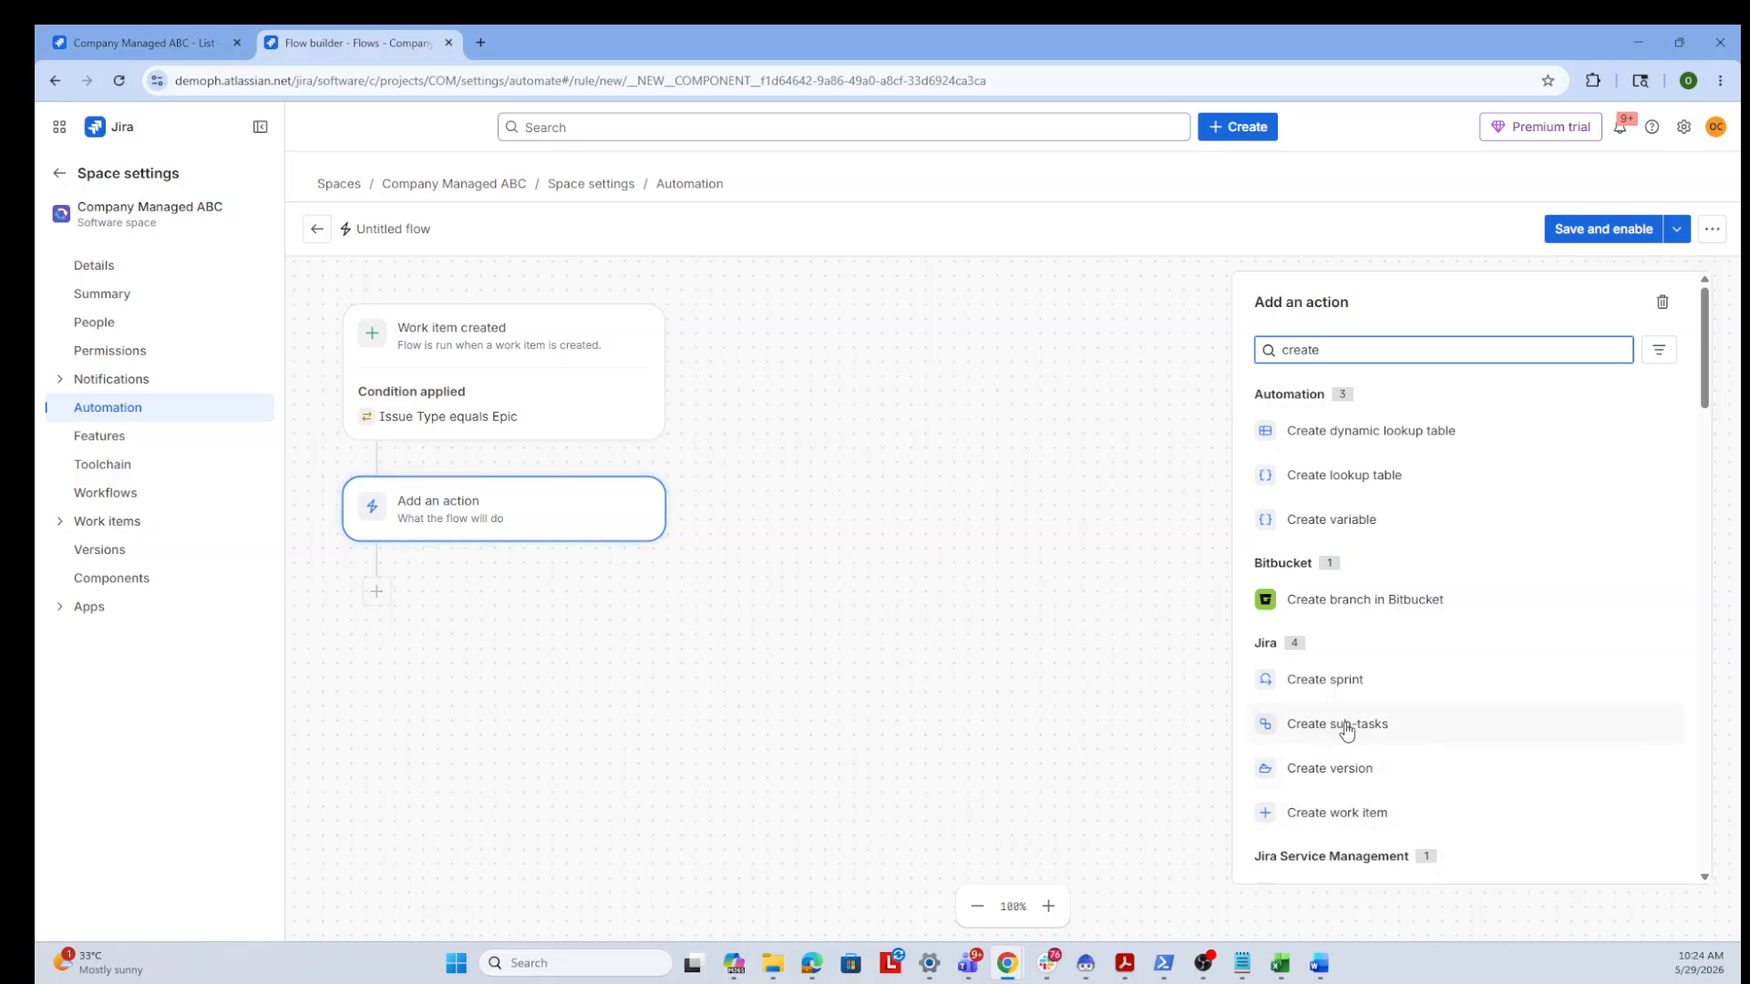
{"action": "left_click", "coordinate": [1351, 821]}
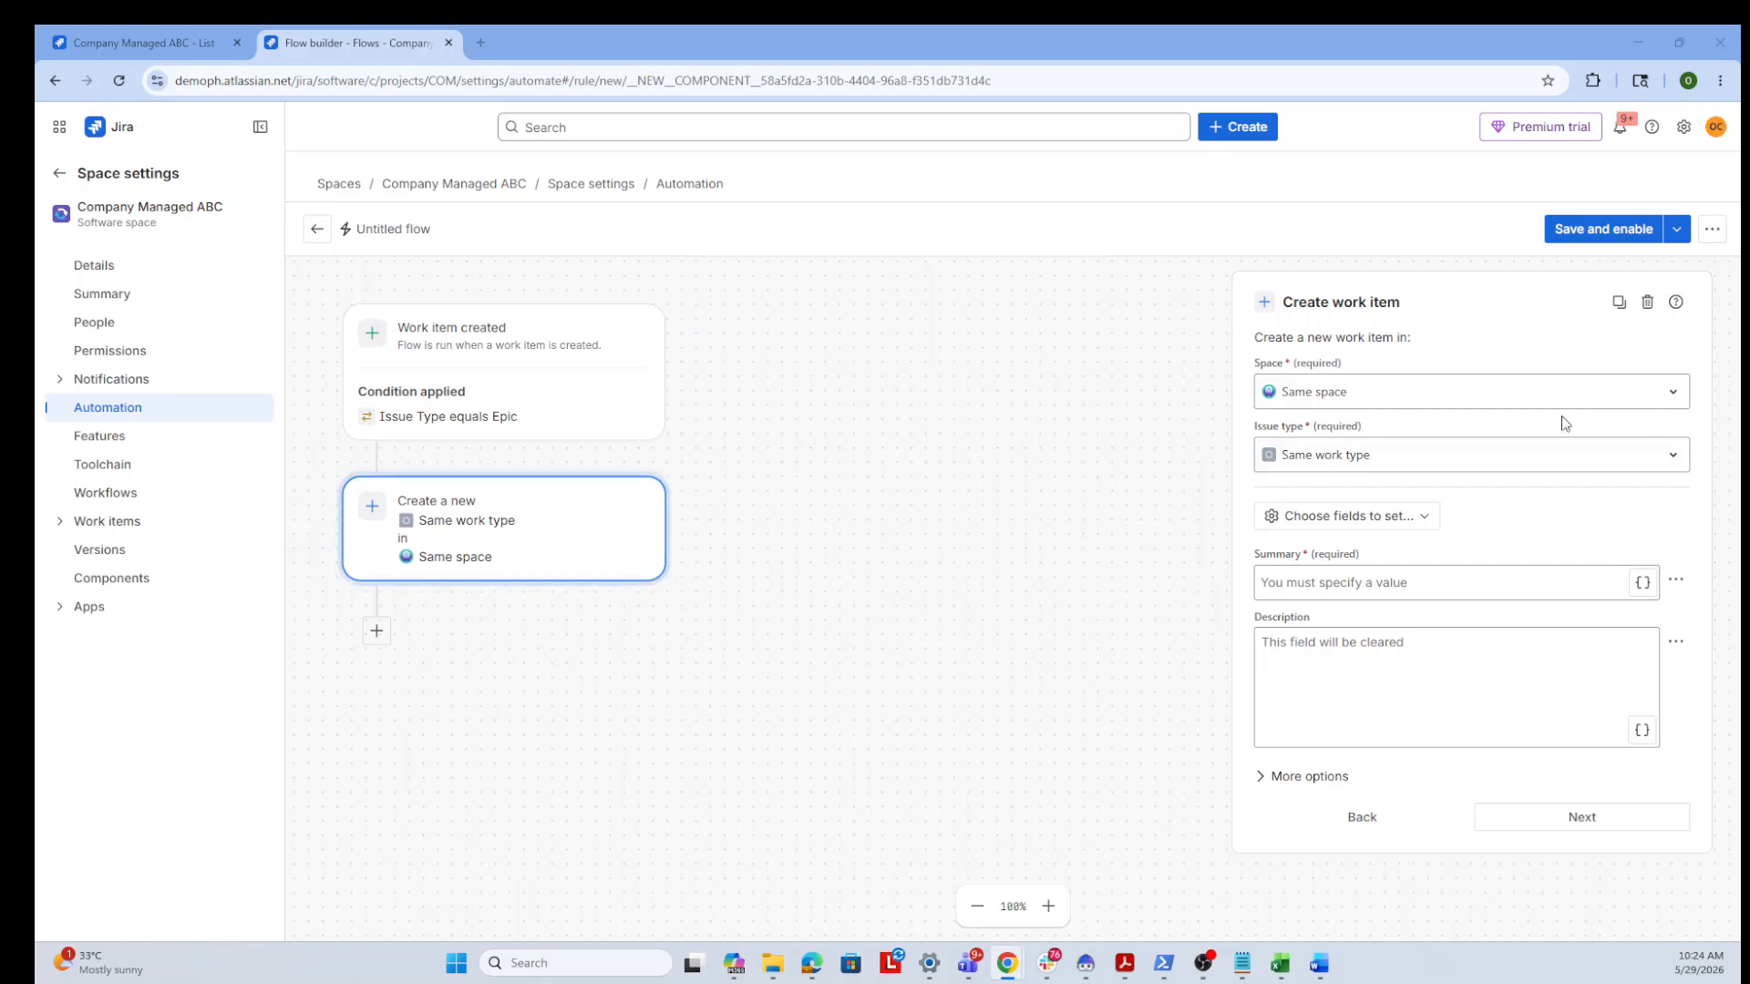
{"action": "left_click", "coordinate": [1463, 451]}
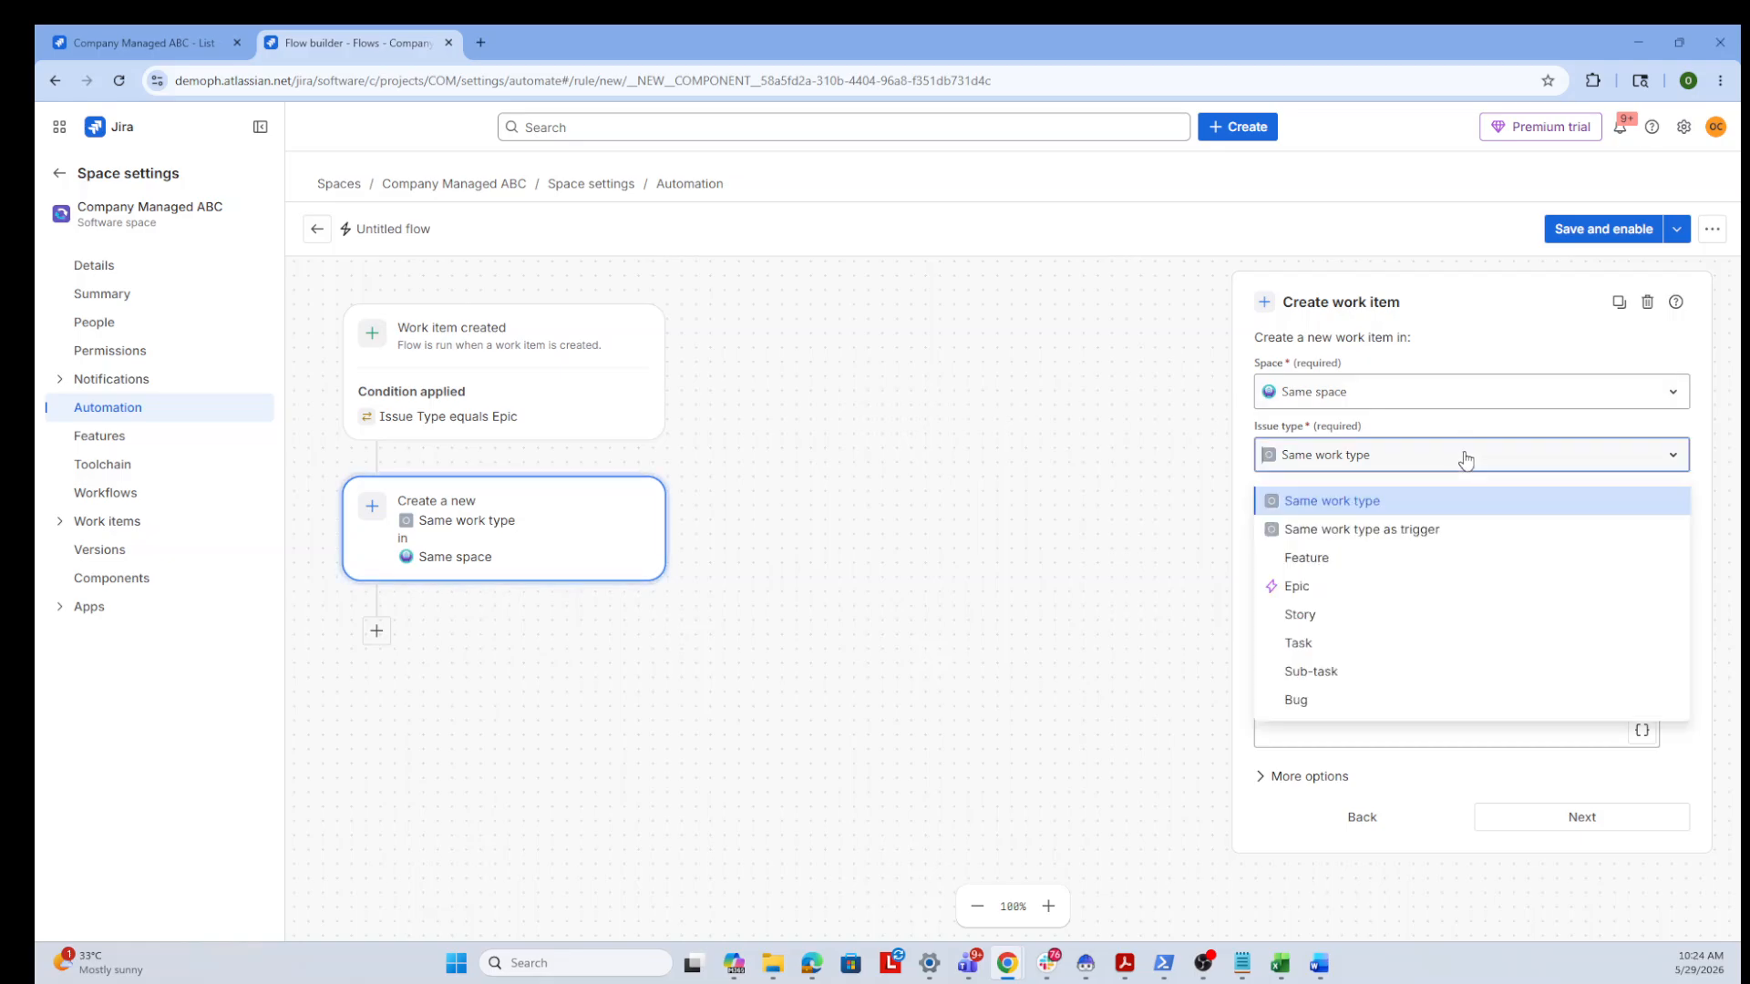
{"action": "left_click", "coordinate": [1414, 614]}
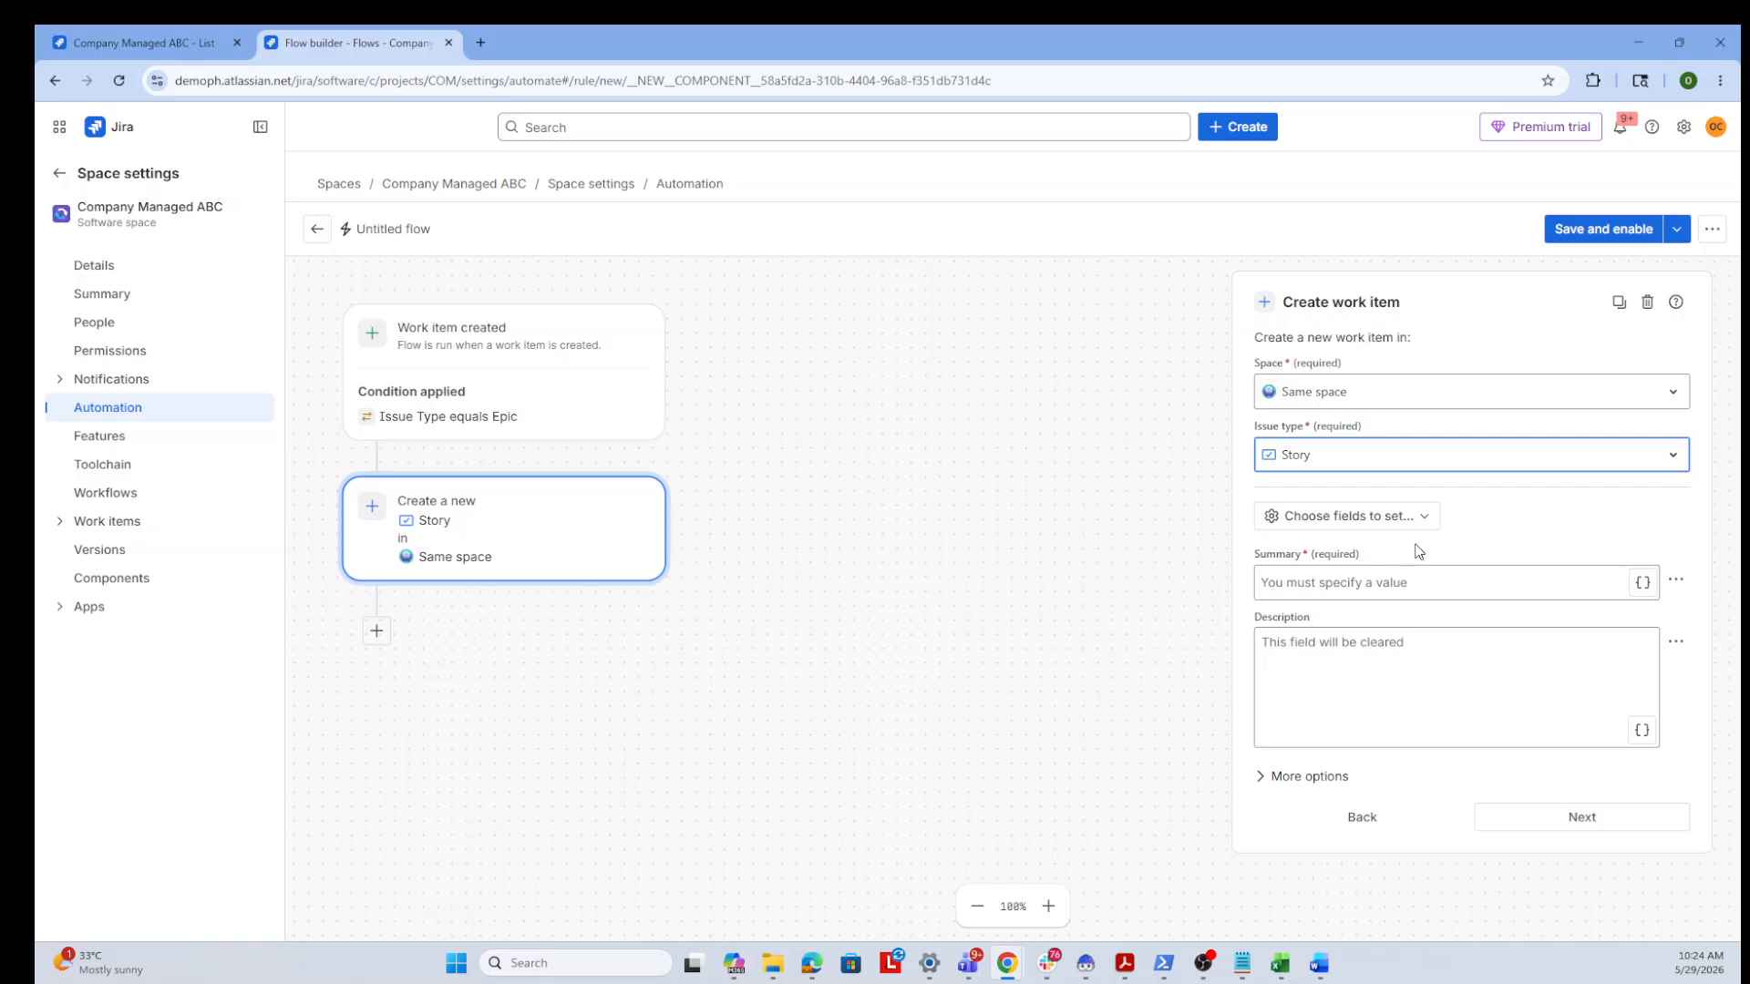
Set the new Story's summary to User Story 1
{"action": "left_click", "coordinate": [1389, 590]}
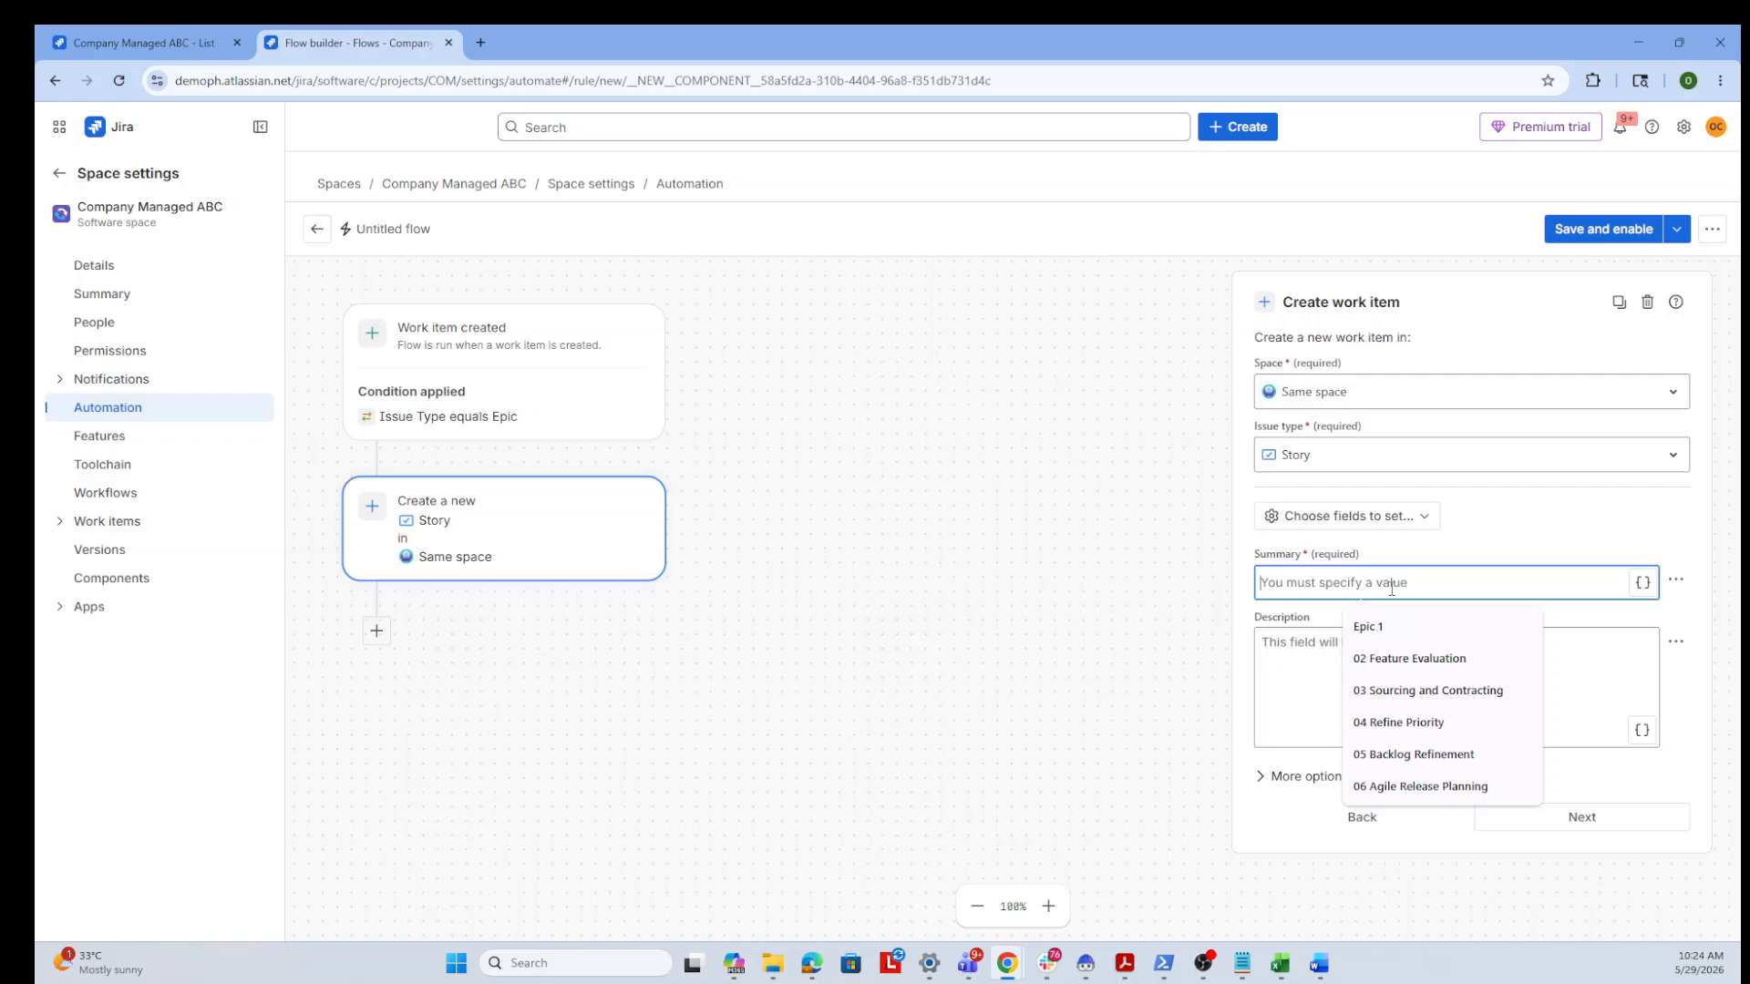
{"action": "type", "text": "User "}
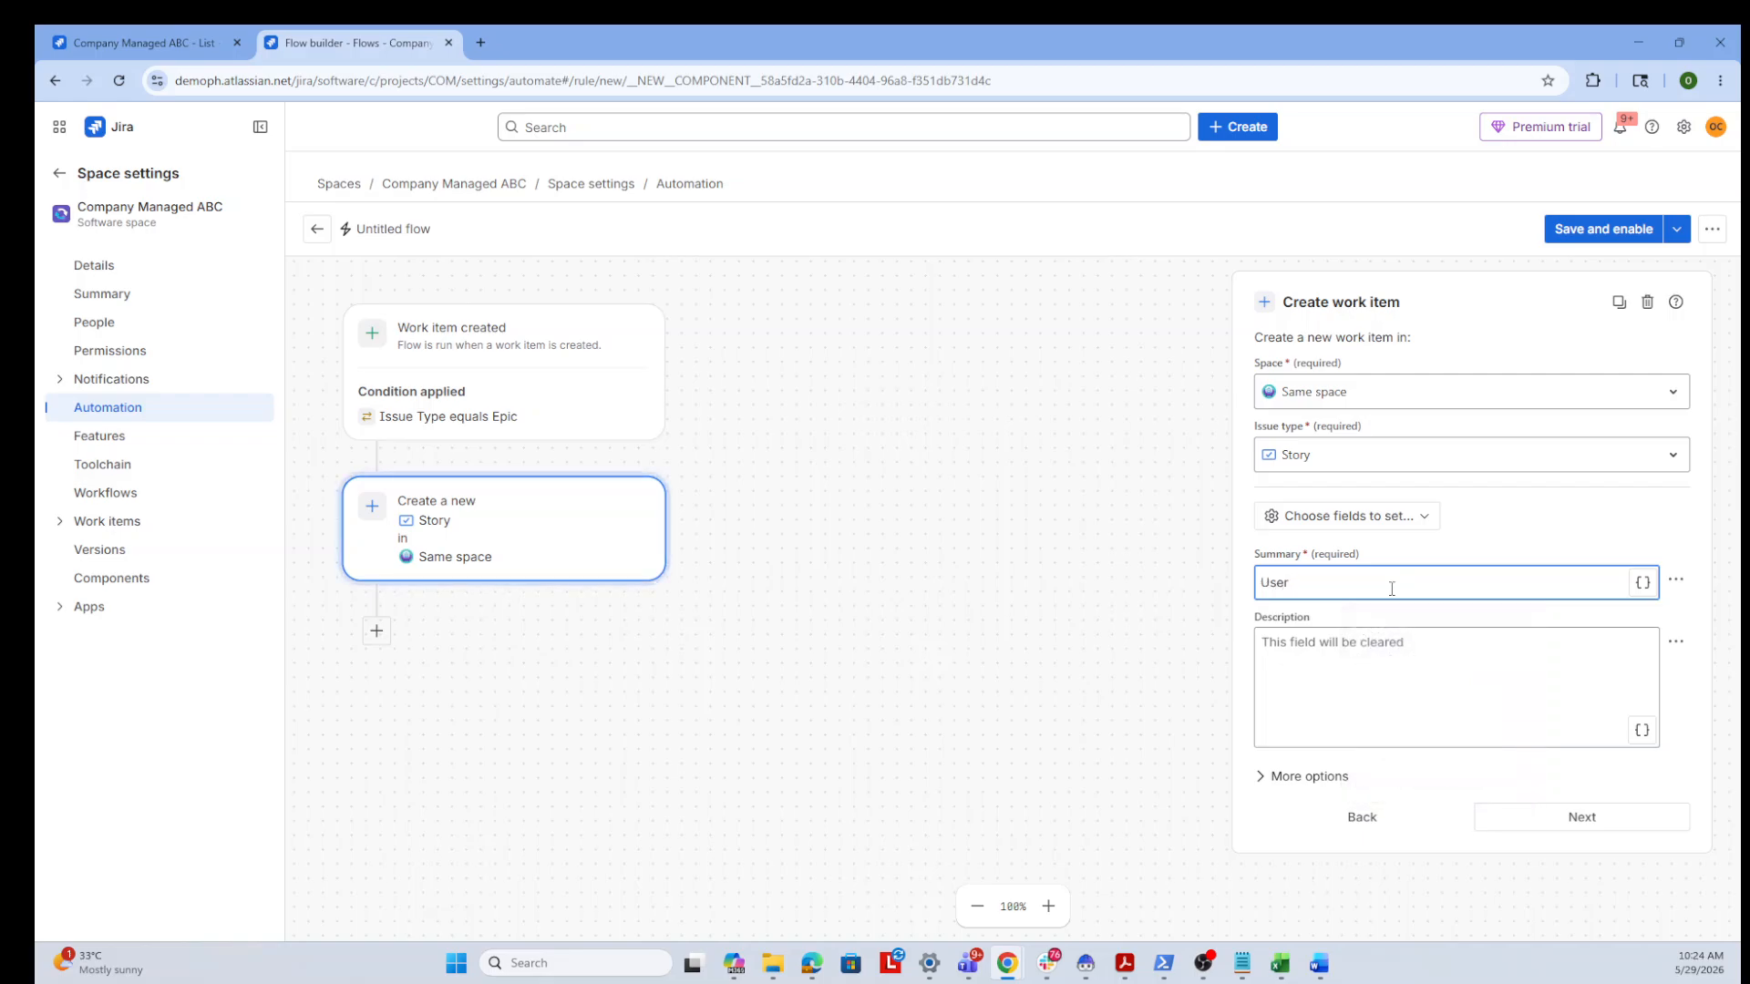
{"action": "type", "text": "Story 1"}
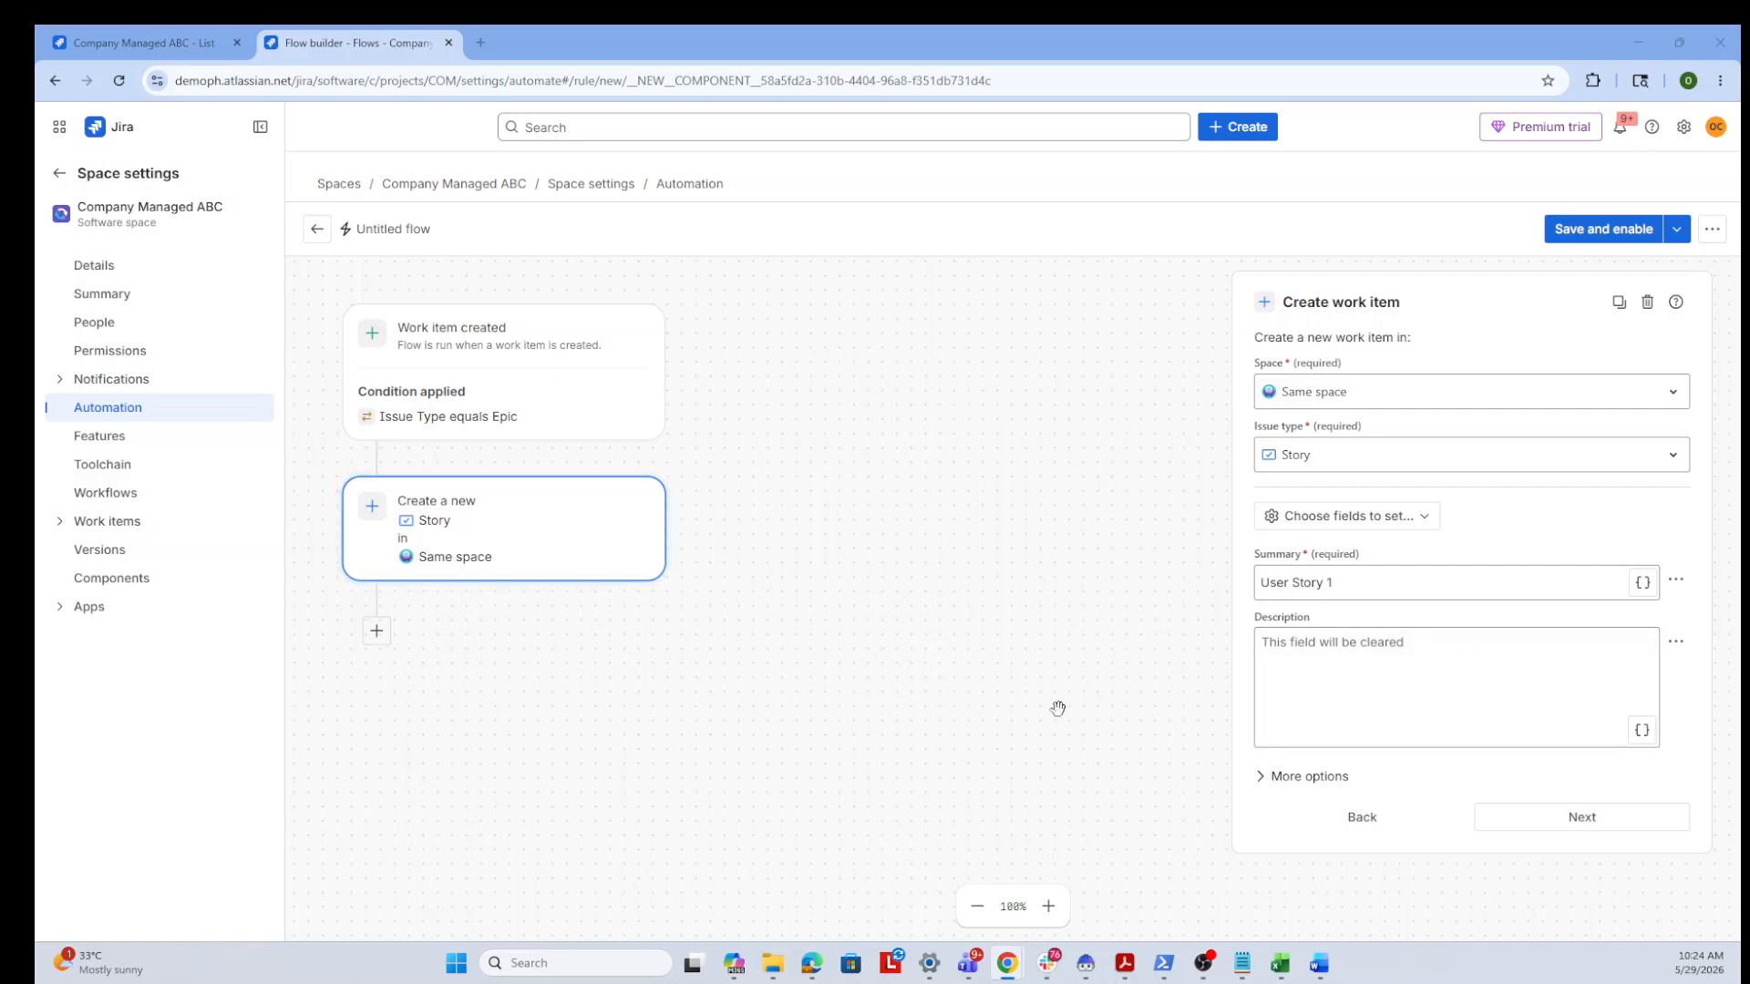
Replace the action's additional fields JSON with one setting the parent key to {{issue.key}}
{"action": "scroll", "coordinate": [1137, 746], "scroll_direction": "down", "scroll_amount": 1}
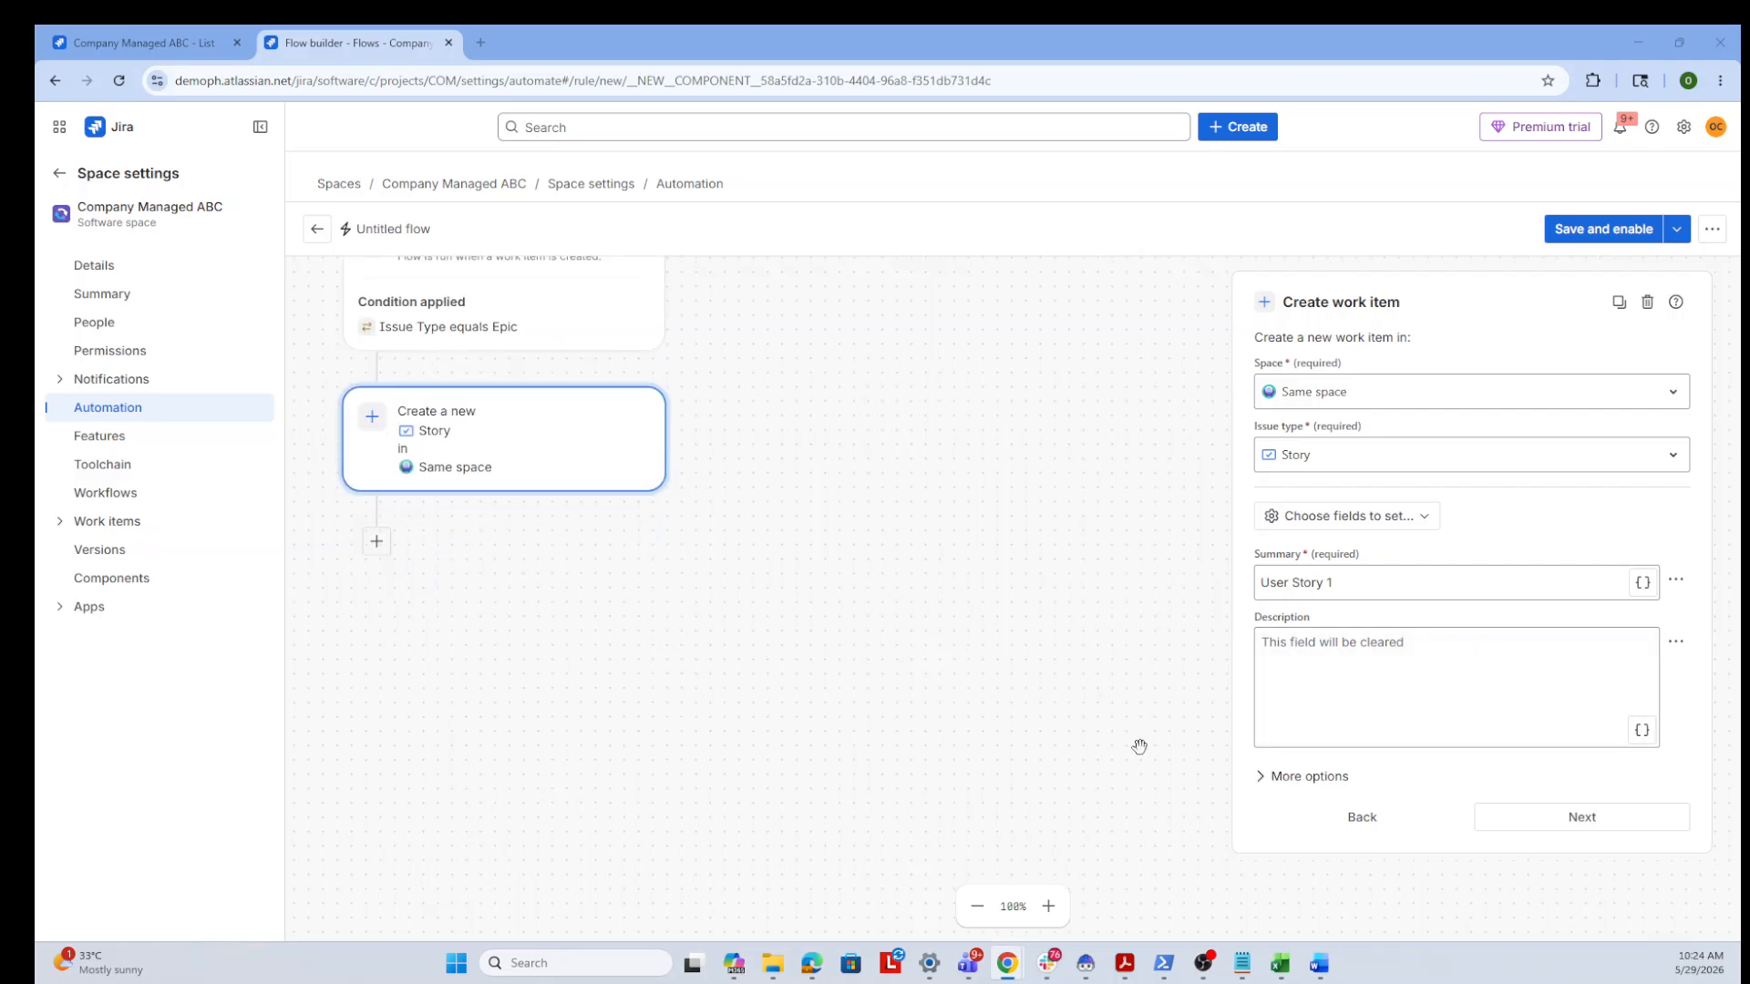
{"action": "left_click", "coordinate": [1309, 777]}
{"action": "scroll", "coordinate": [1322, 802], "scroll_direction": "down", "scroll_amount": 1}
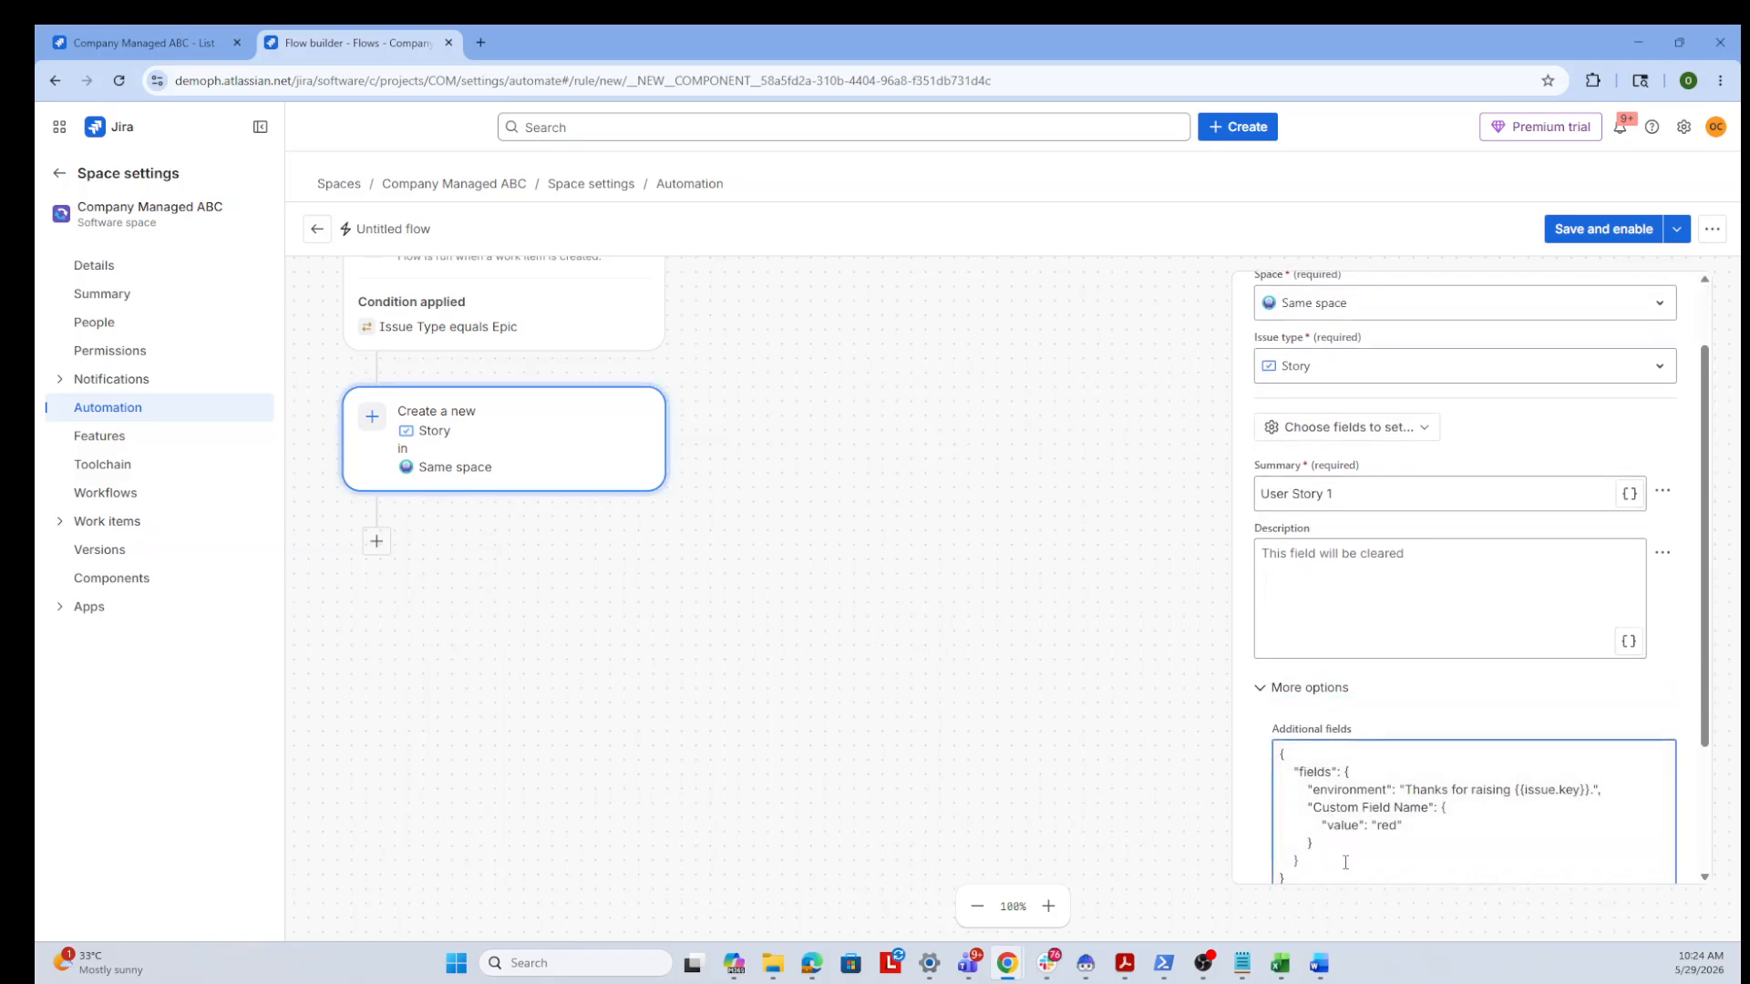
{"action": "scroll", "coordinate": [1345, 862], "scroll_direction": "down", "scroll_amount": 1}
{"action": "left_click_drag", "start_coordinate": [1322, 816], "coordinate": [1245, 674]}
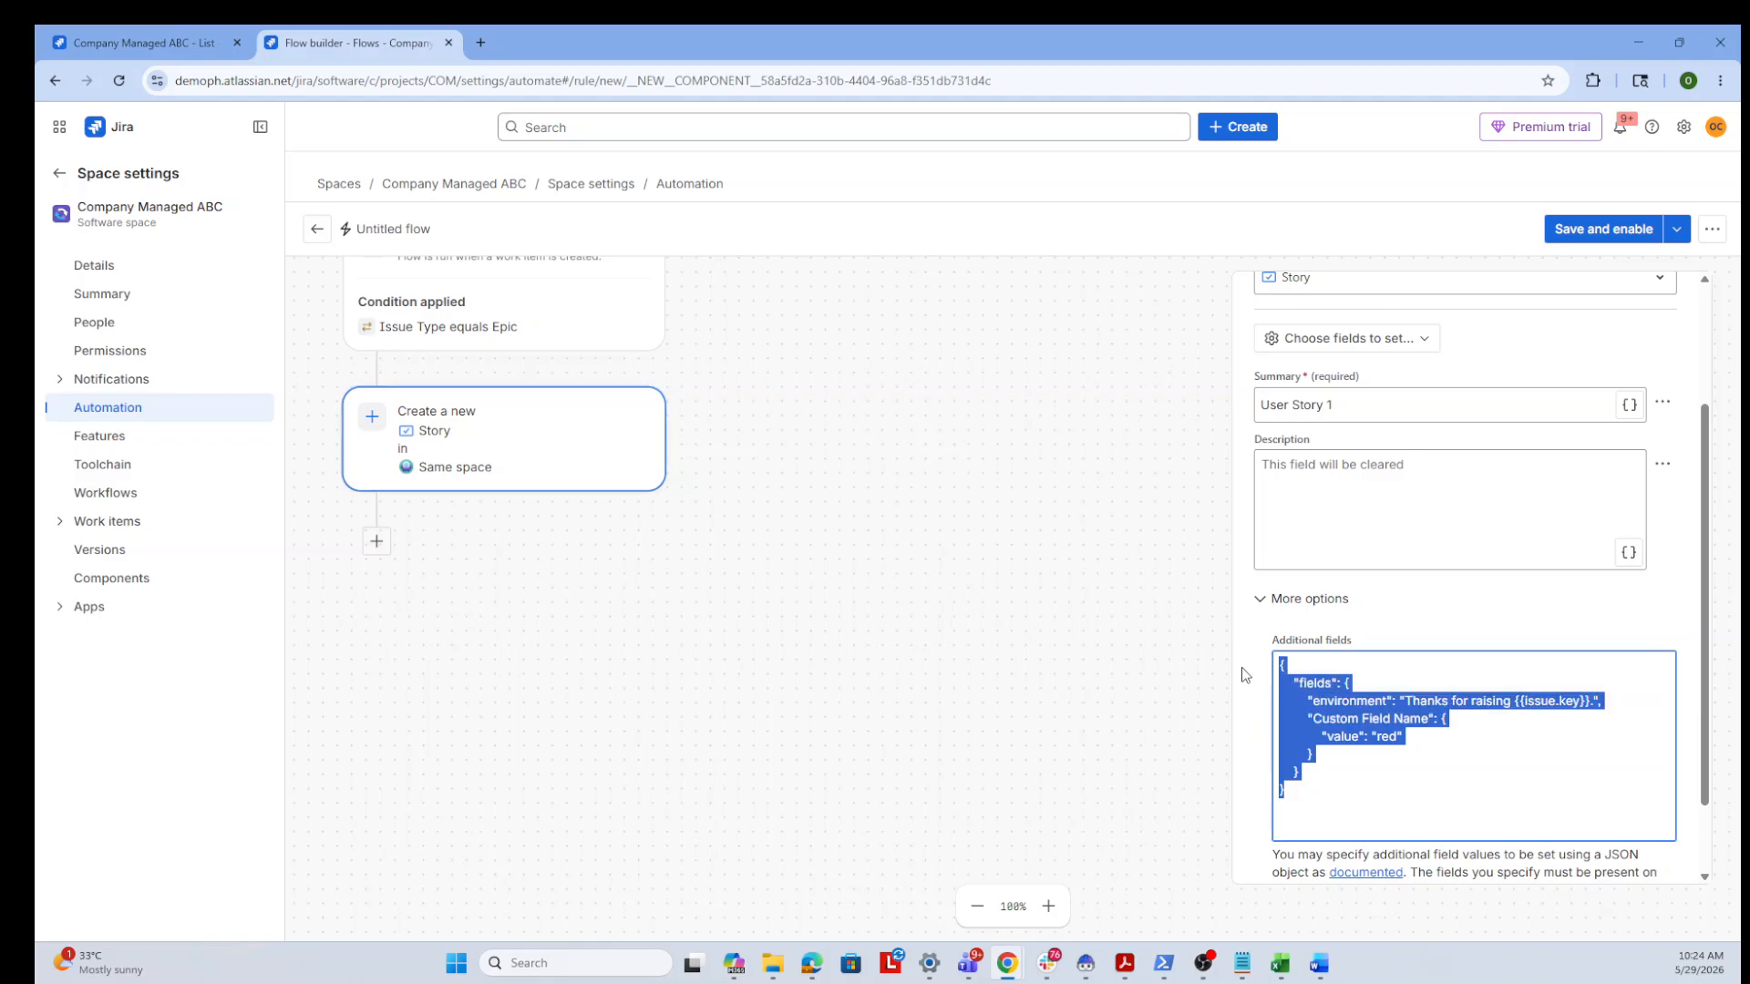
{"action": "type", "text": "{   \"fields\": {     \"parent\": {       \"key\": \"{{issue.key}}\"     }   } }"}
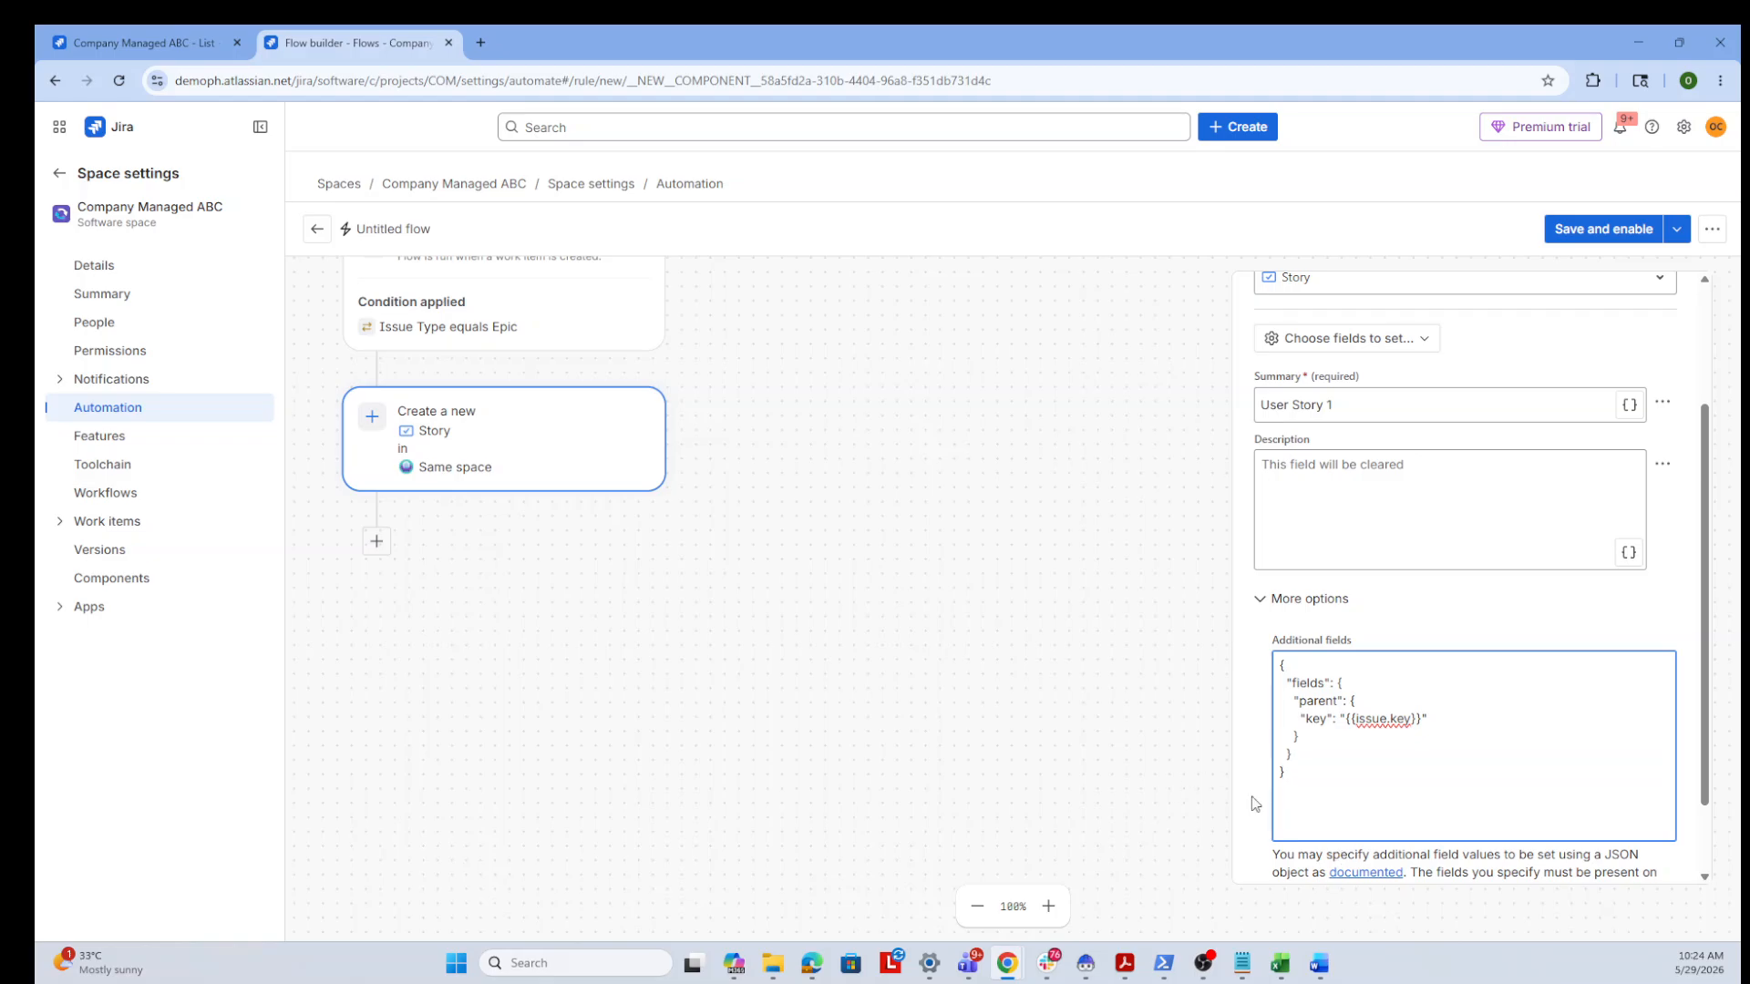
{"action": "scroll", "coordinate": [1203, 766], "scroll_direction": "up", "scroll_amount": 1}
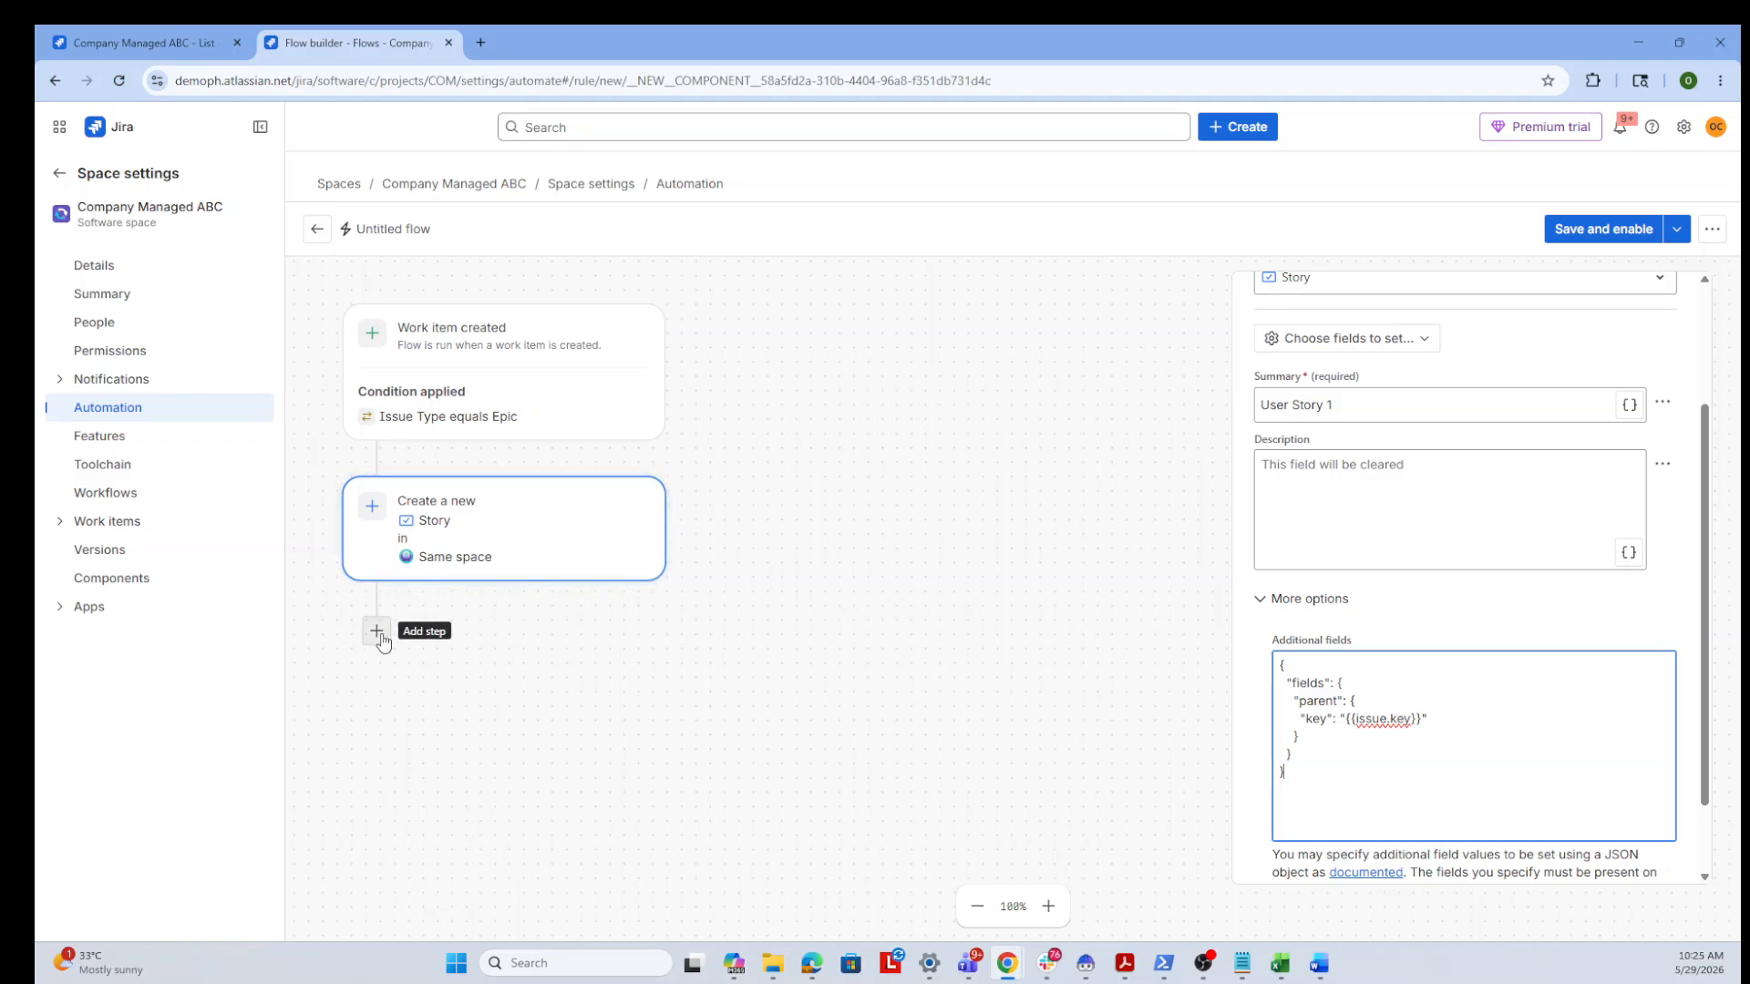
Duplicate the Create work item action twice to make three Story actions
{"action": "mouse_move", "coordinate": [608, 496]}
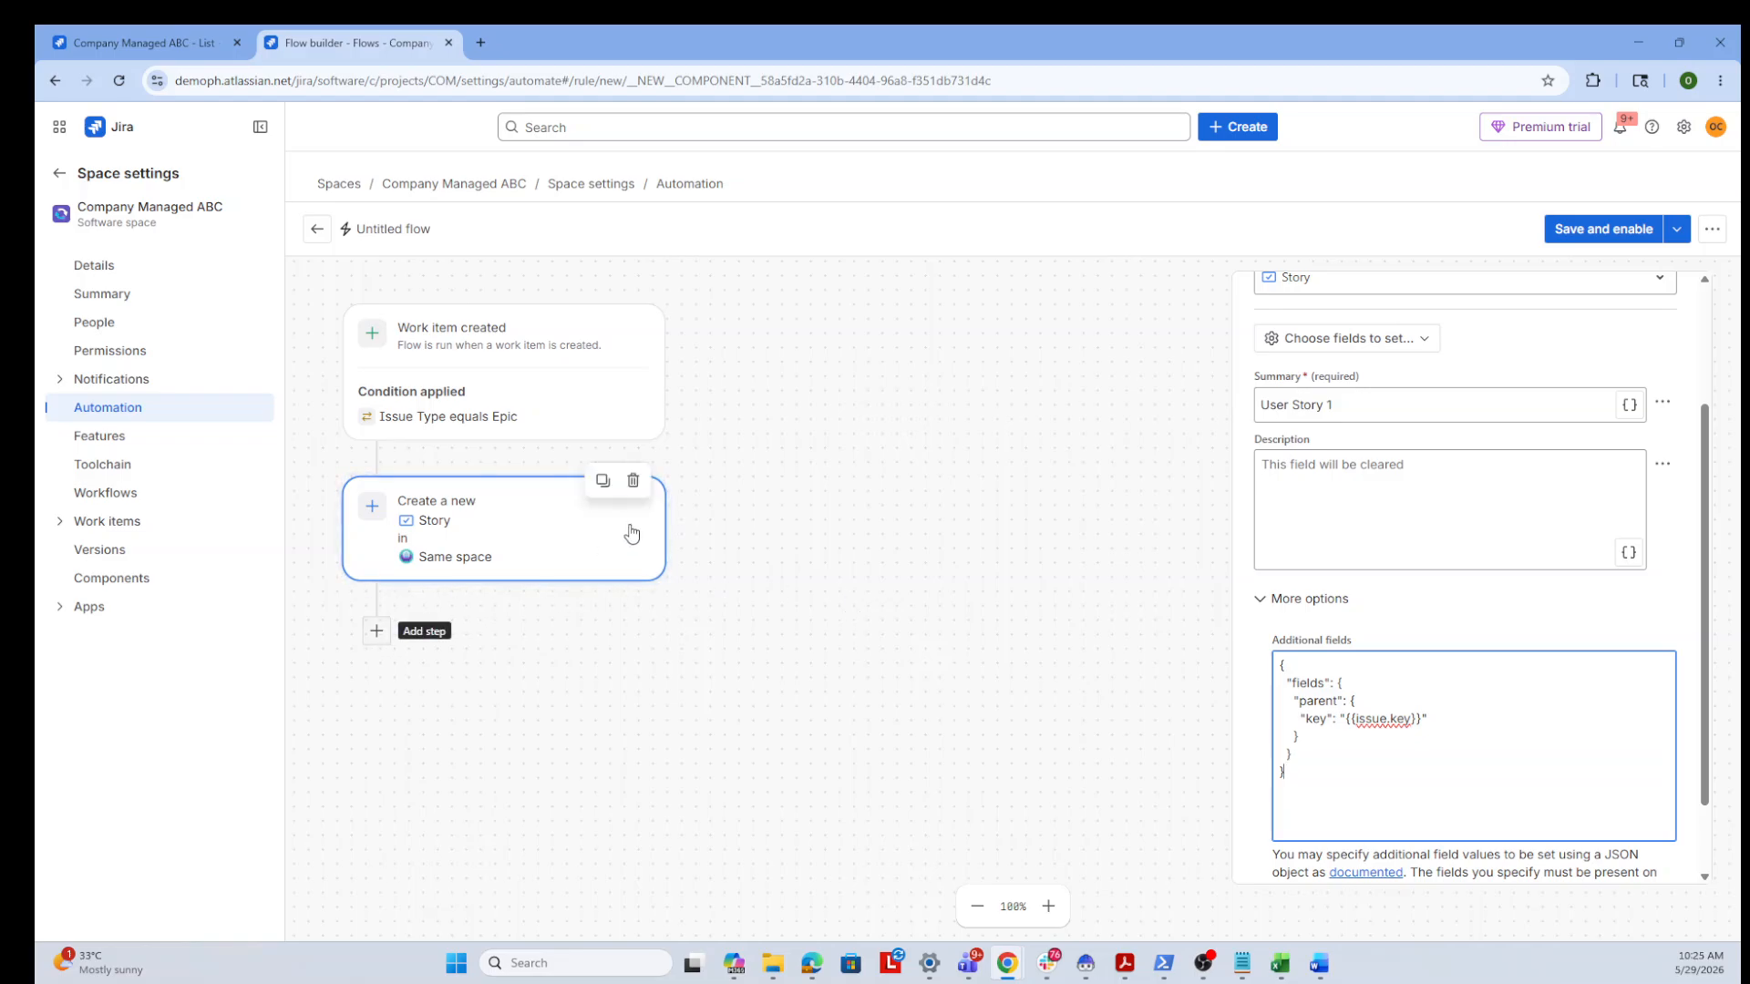
{"action": "left_click", "coordinate": [602, 486]}
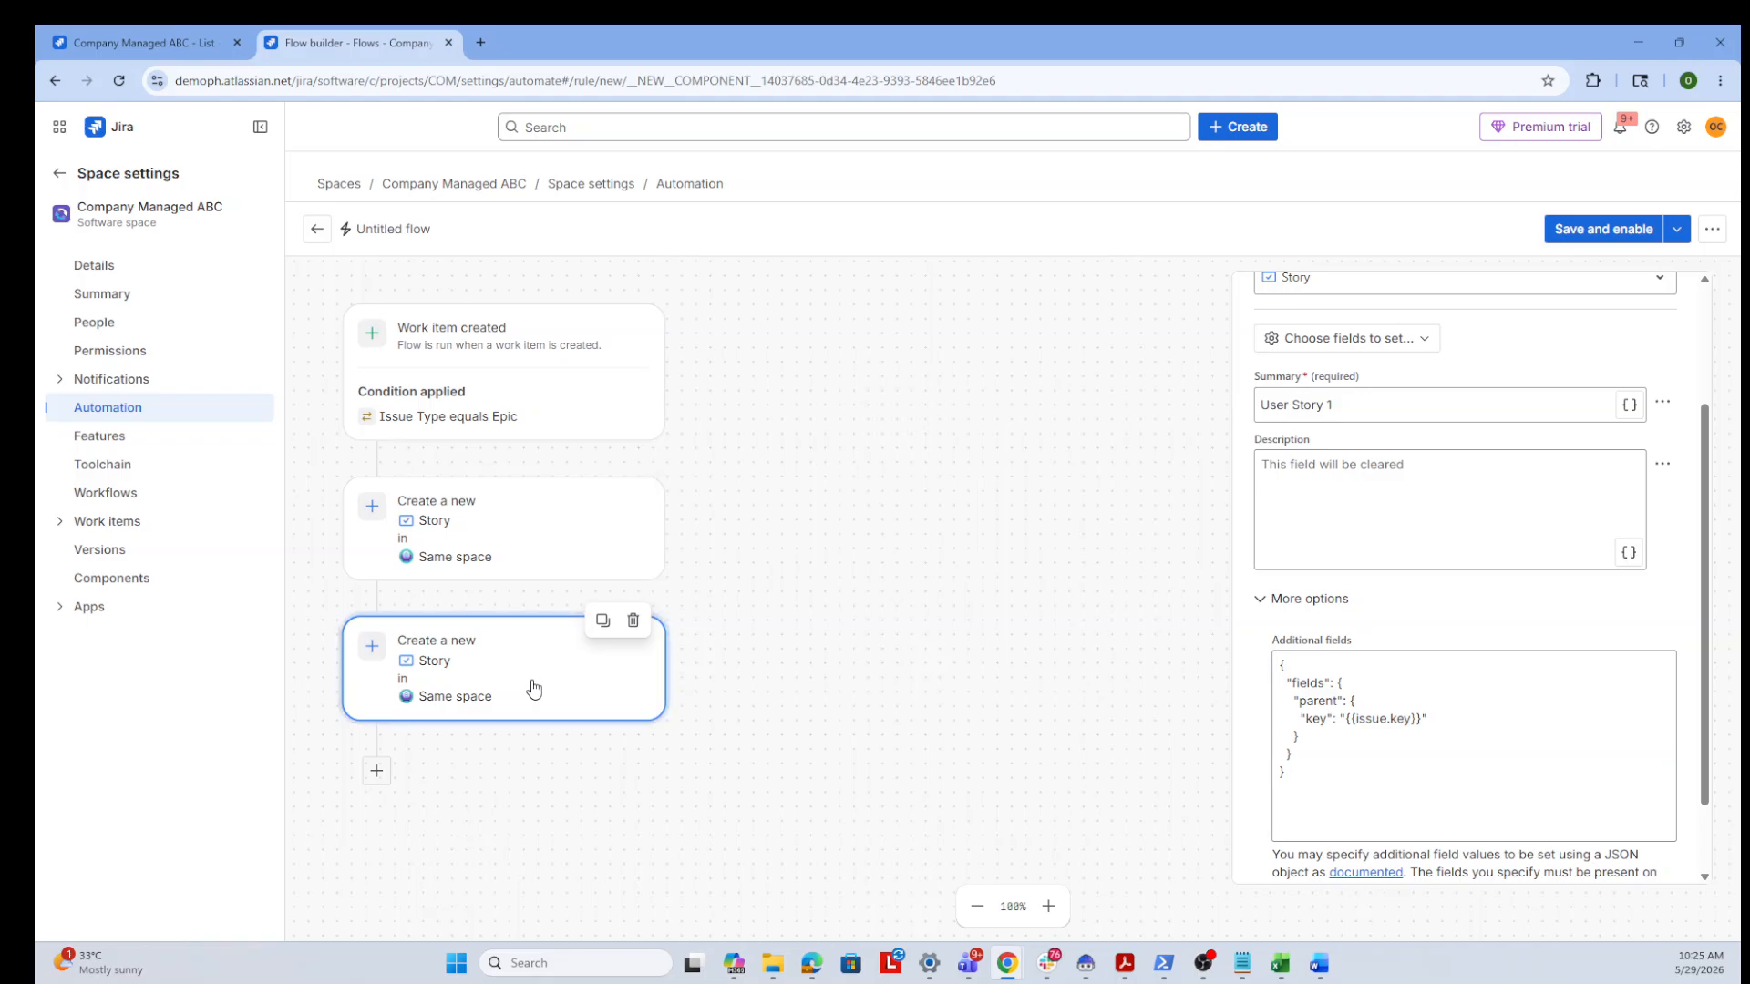
{"action": "mouse_move", "coordinate": [598, 636]}
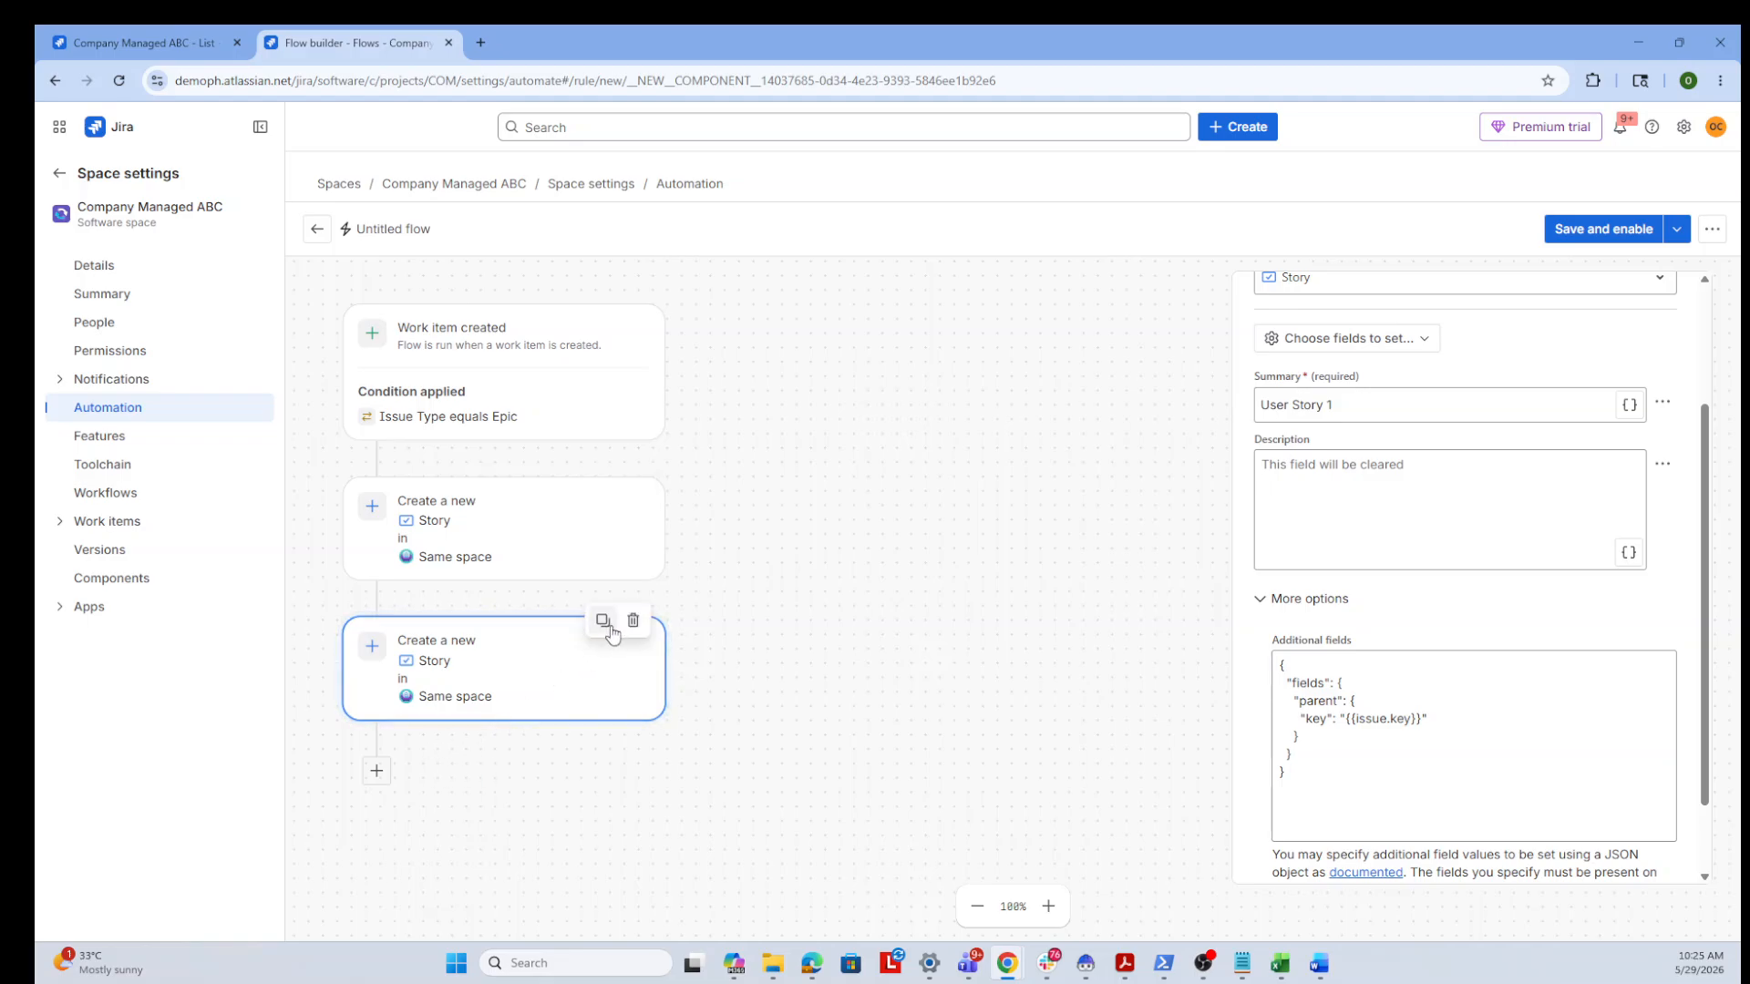
{"action": "left_click", "coordinate": [603, 480]}
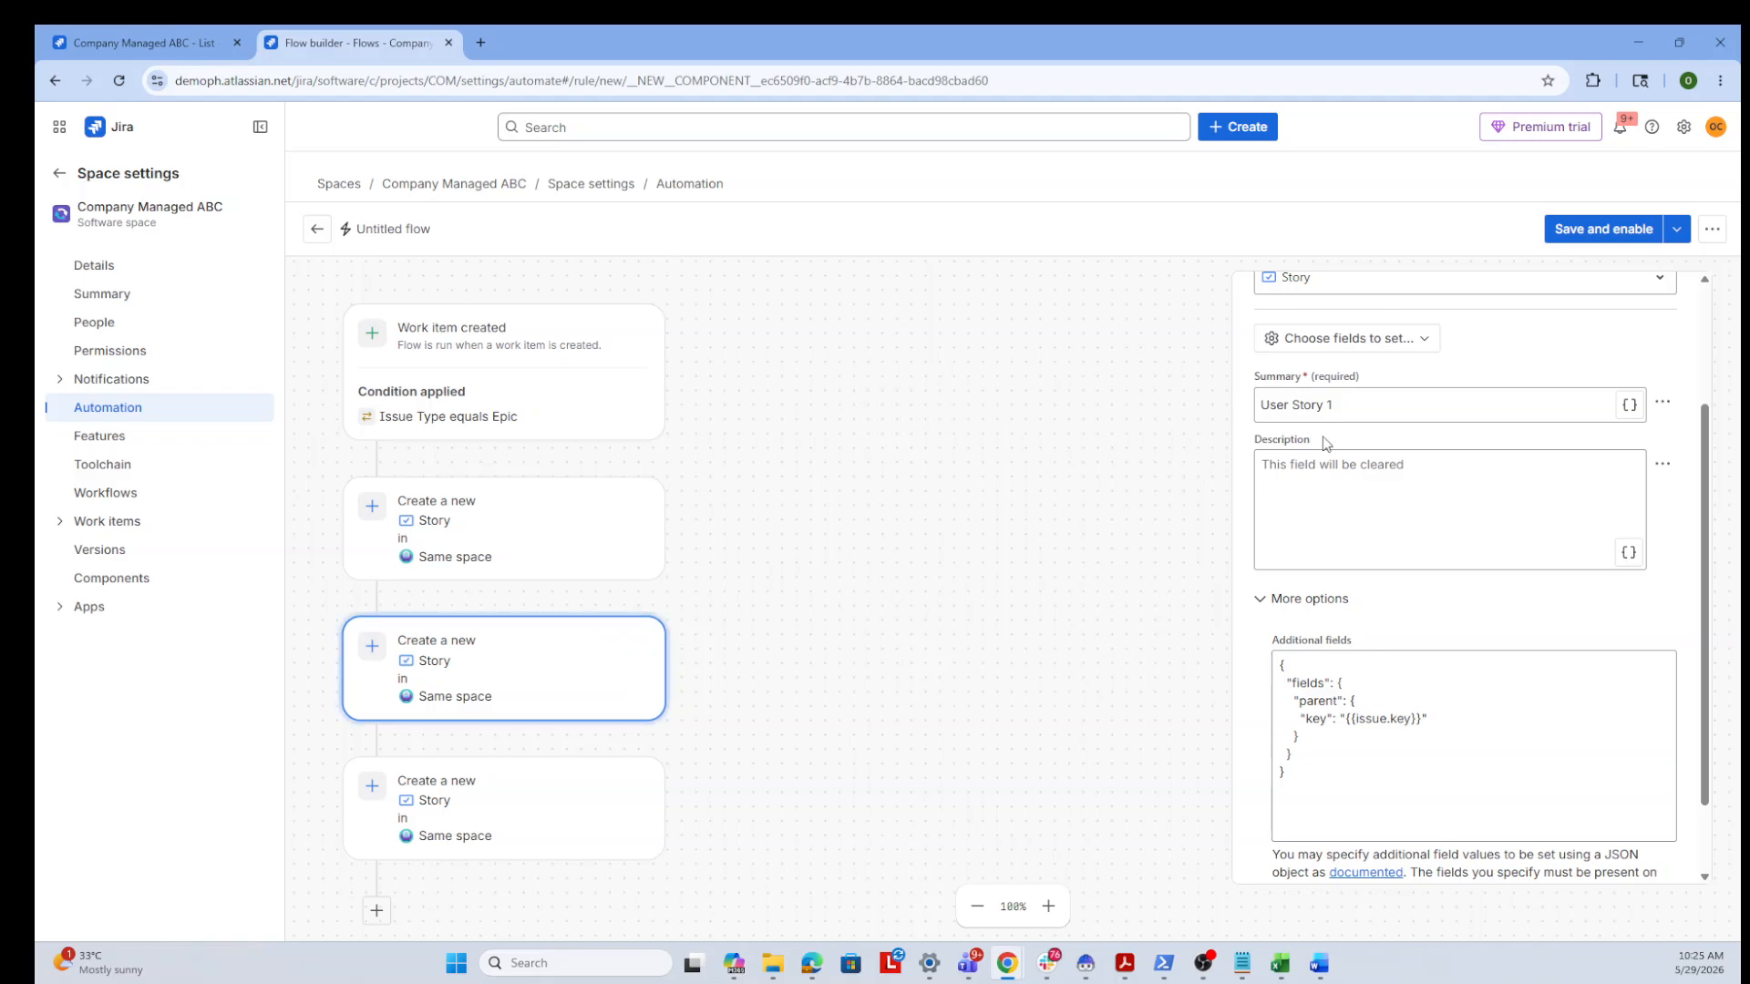
Set the second action's summary to User Story 2 and the third action's summary to User Story 3
{"action": "left_click", "coordinate": [1332, 408]}
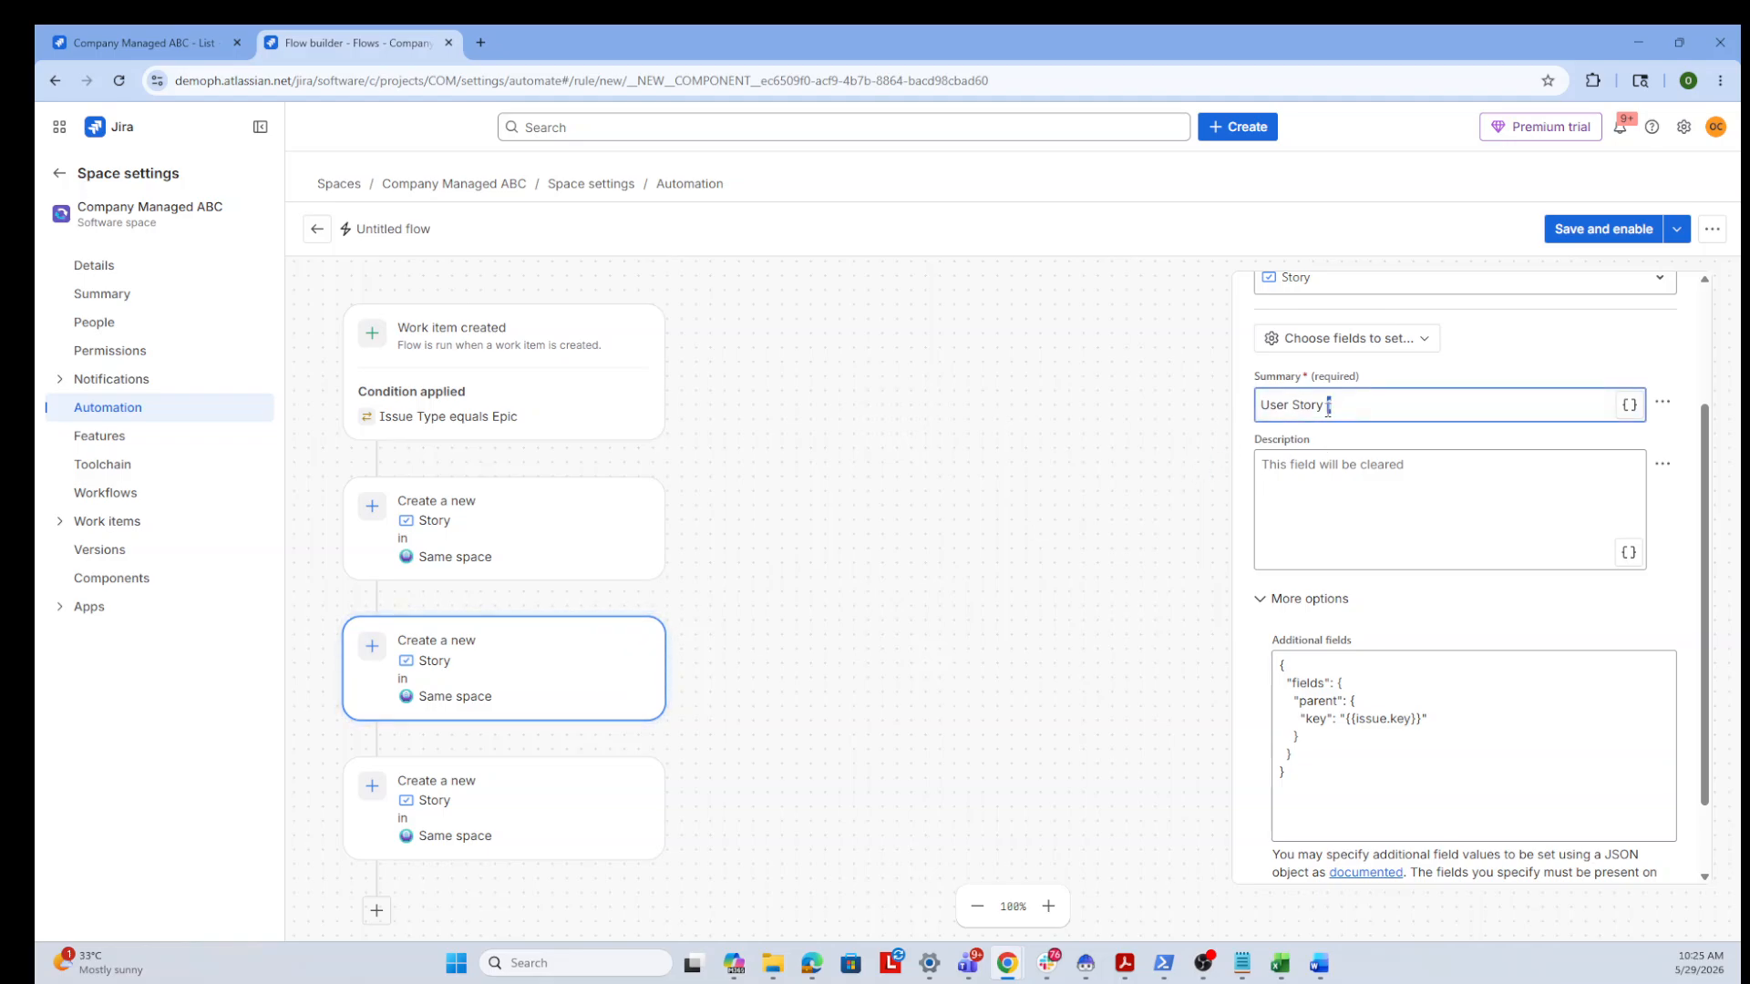
{"action": "type", "text": "2"}
{"action": "left_click", "coordinate": [508, 821]}
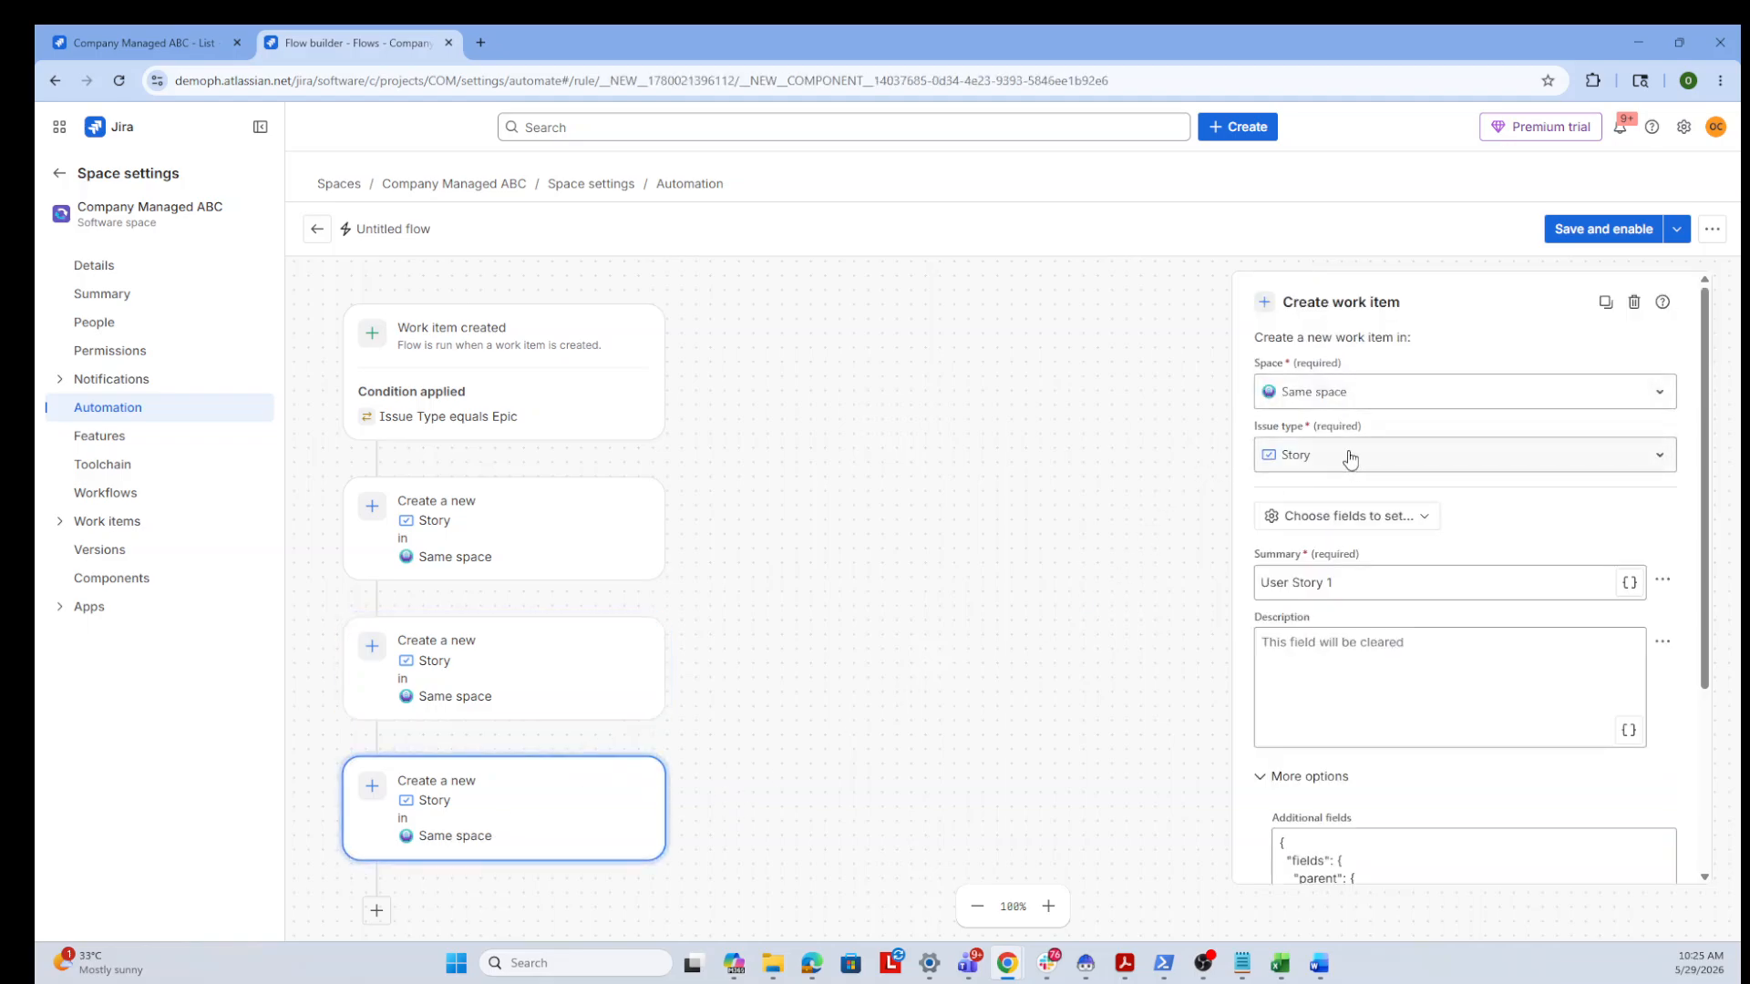
{"action": "left_click", "coordinate": [1356, 591]}
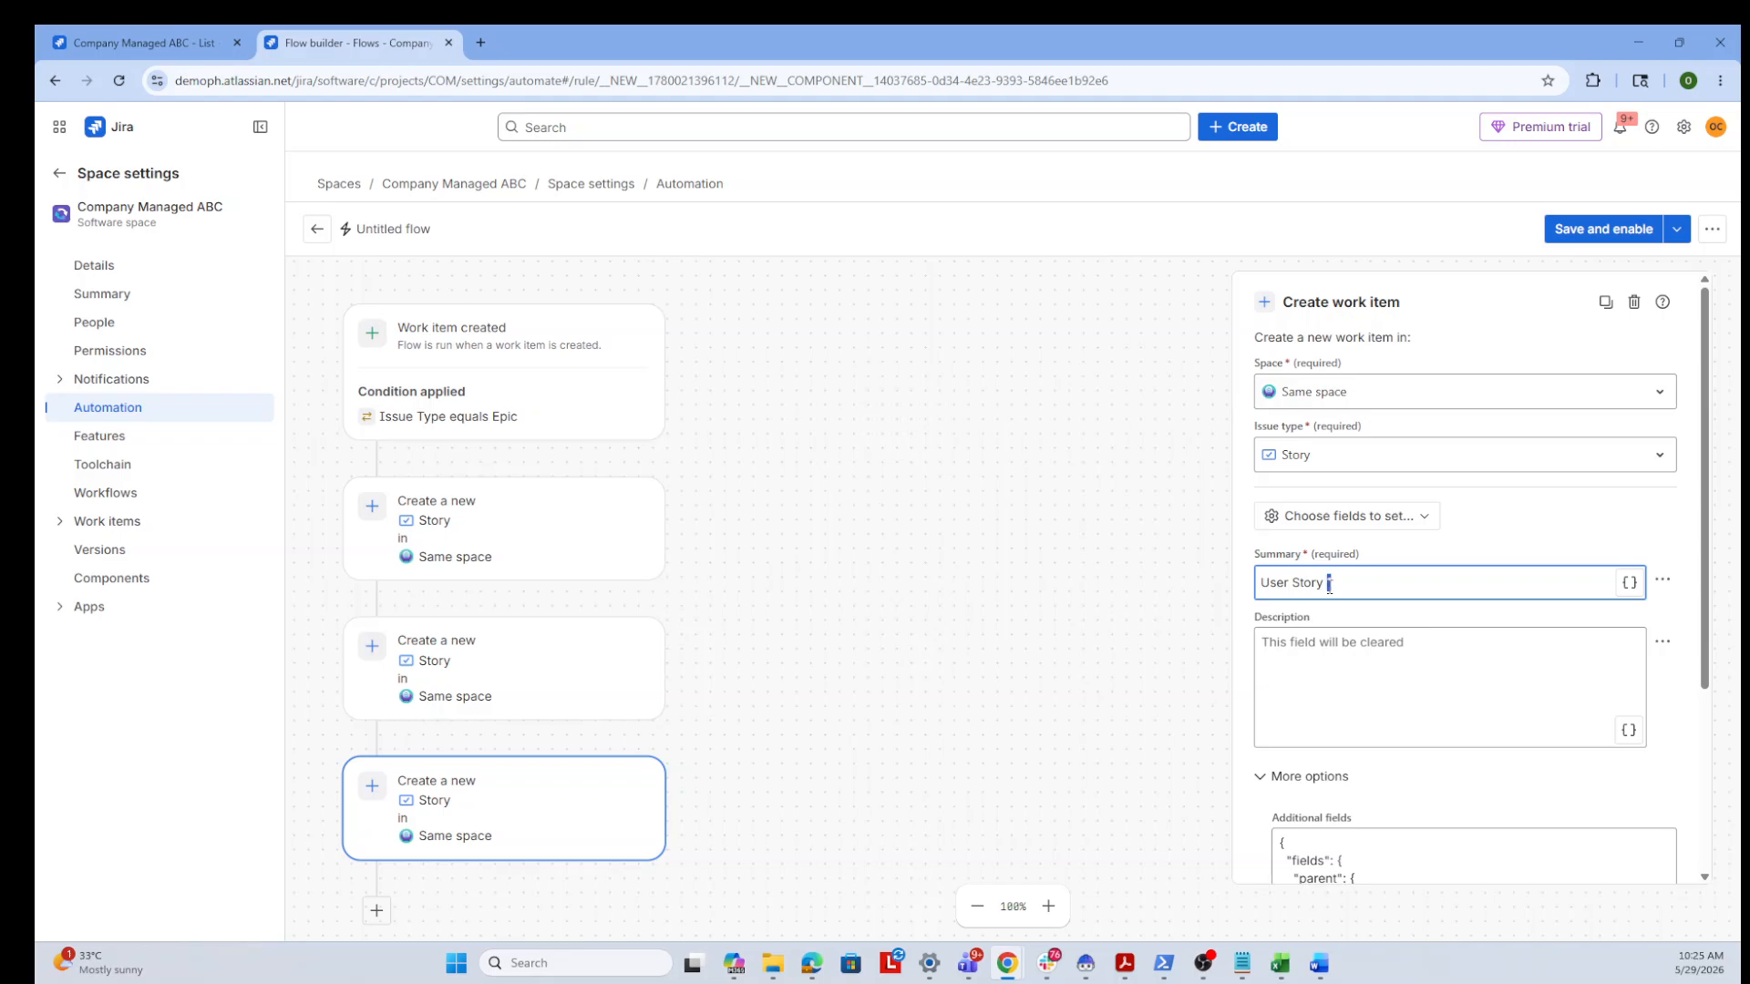
{"action": "type", "text": "3"}
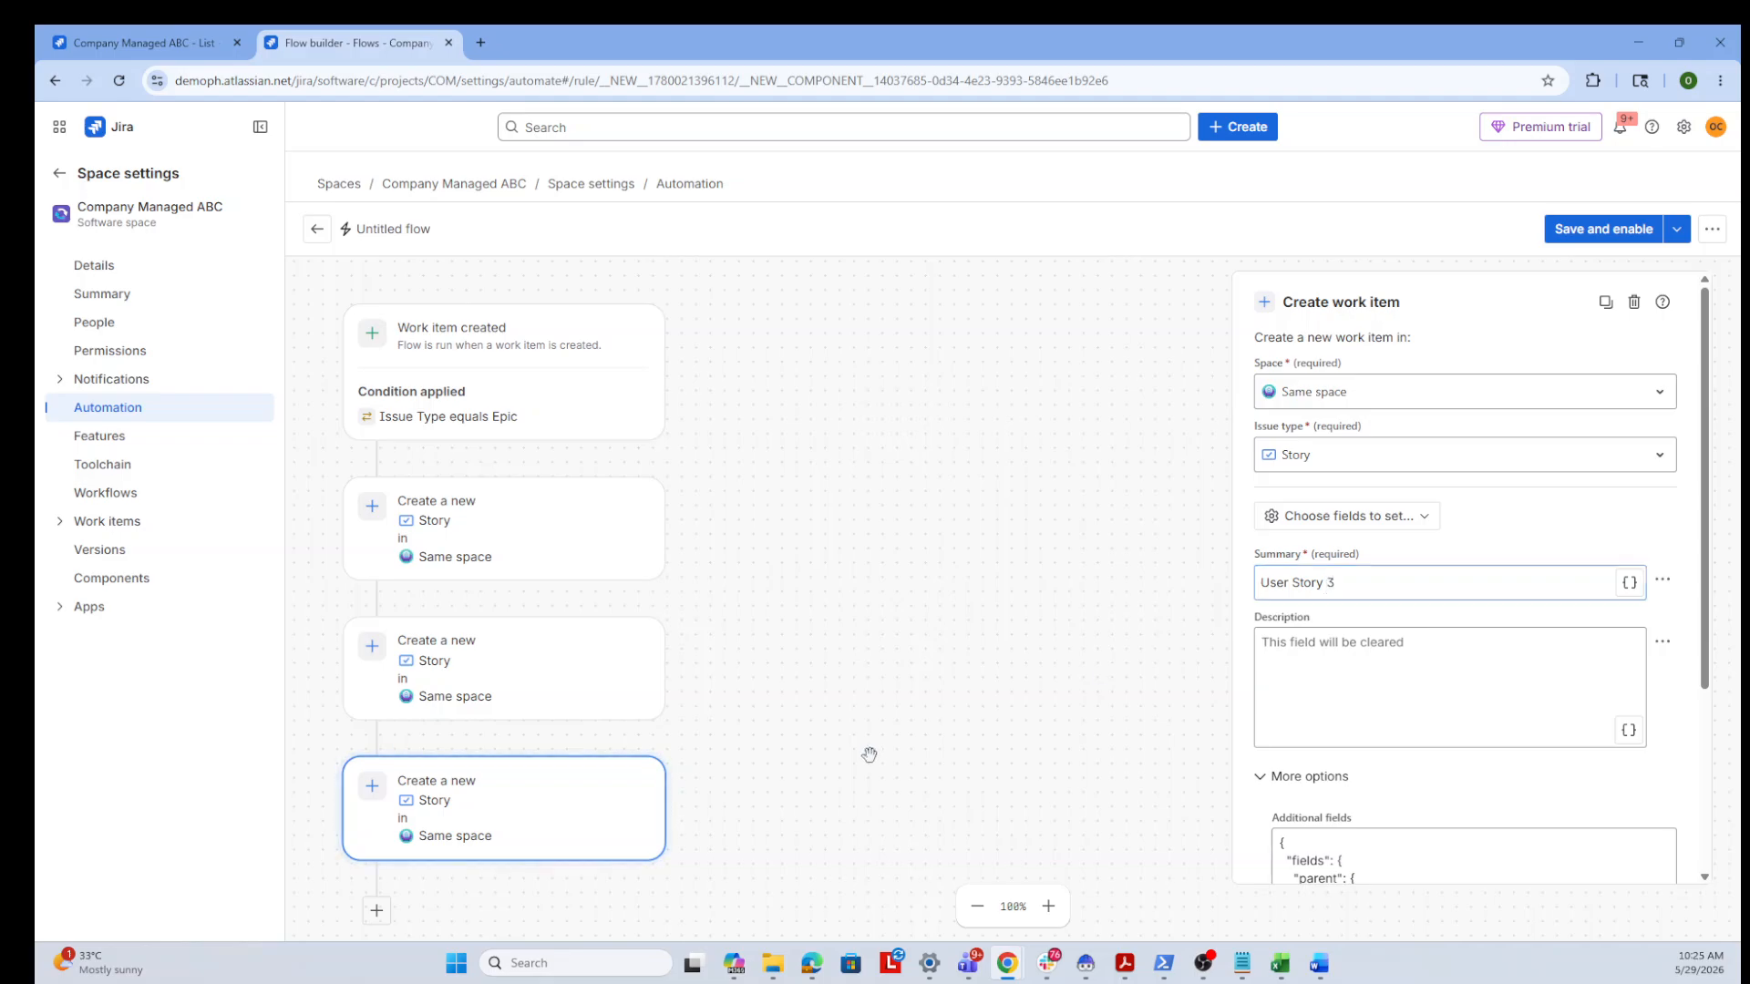
{"action": "left_click", "coordinate": [539, 683]}
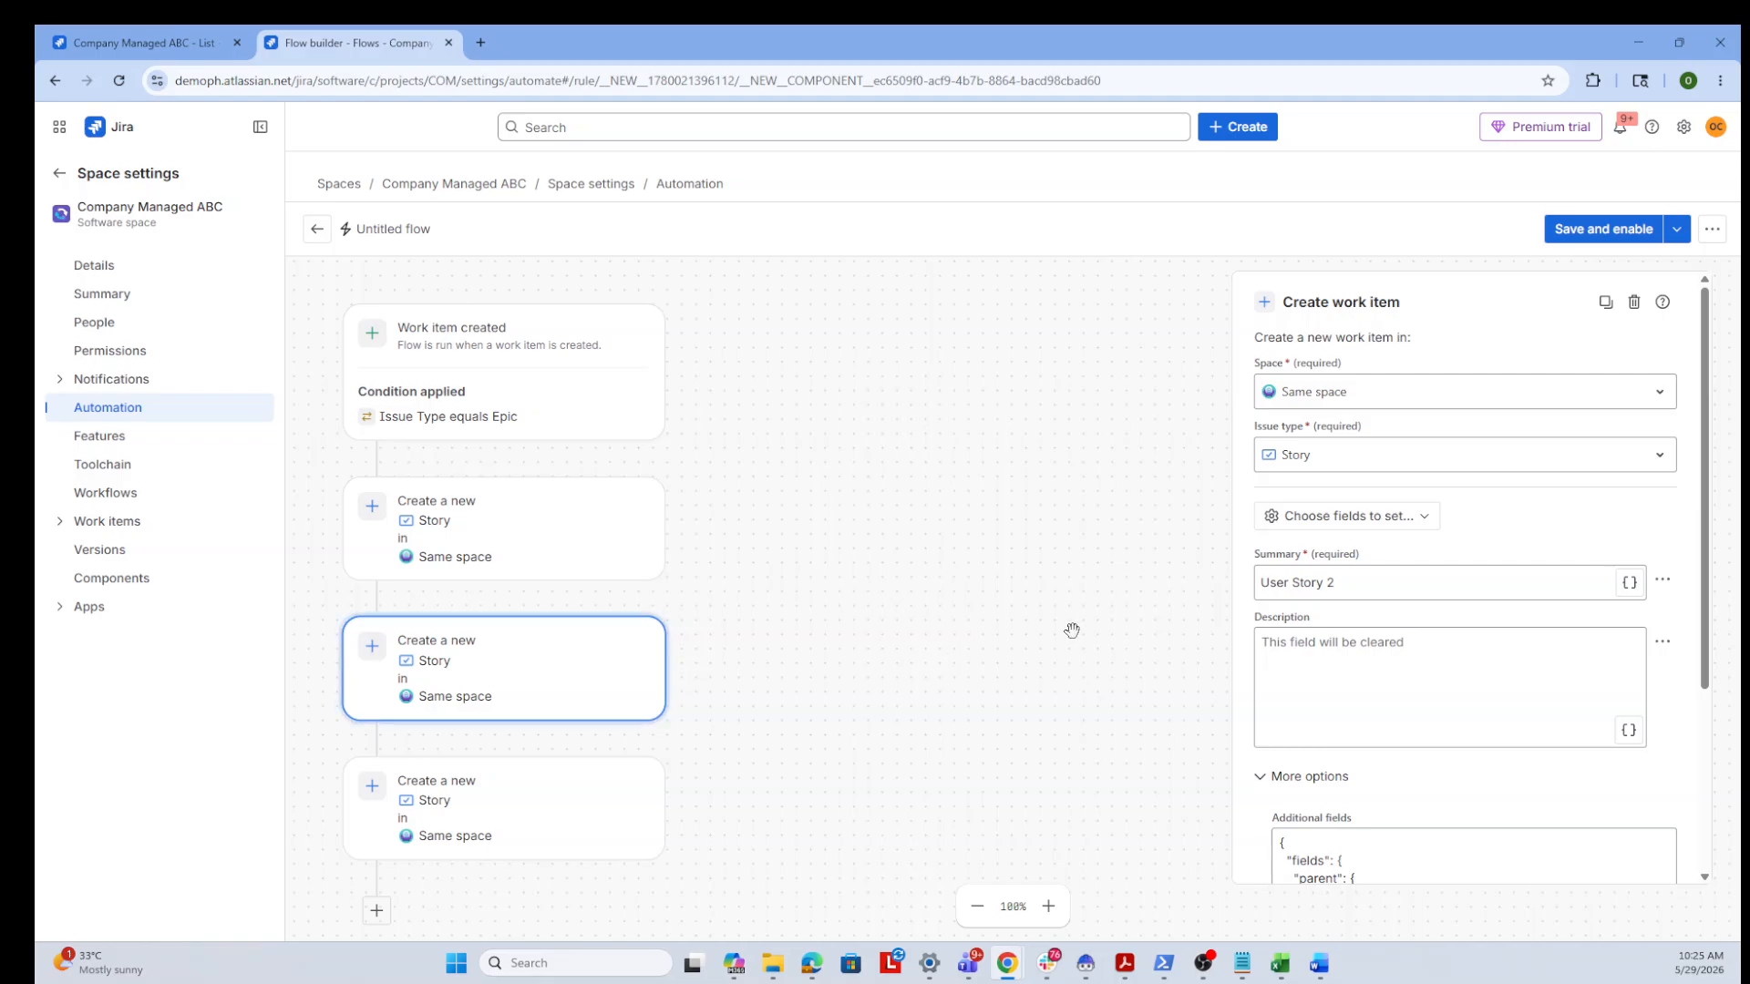
Review each of the three Create work item actions' summaries and additional fields
{"action": "scroll", "coordinate": [996, 617], "scroll_direction": "down", "scroll_amount": 2}
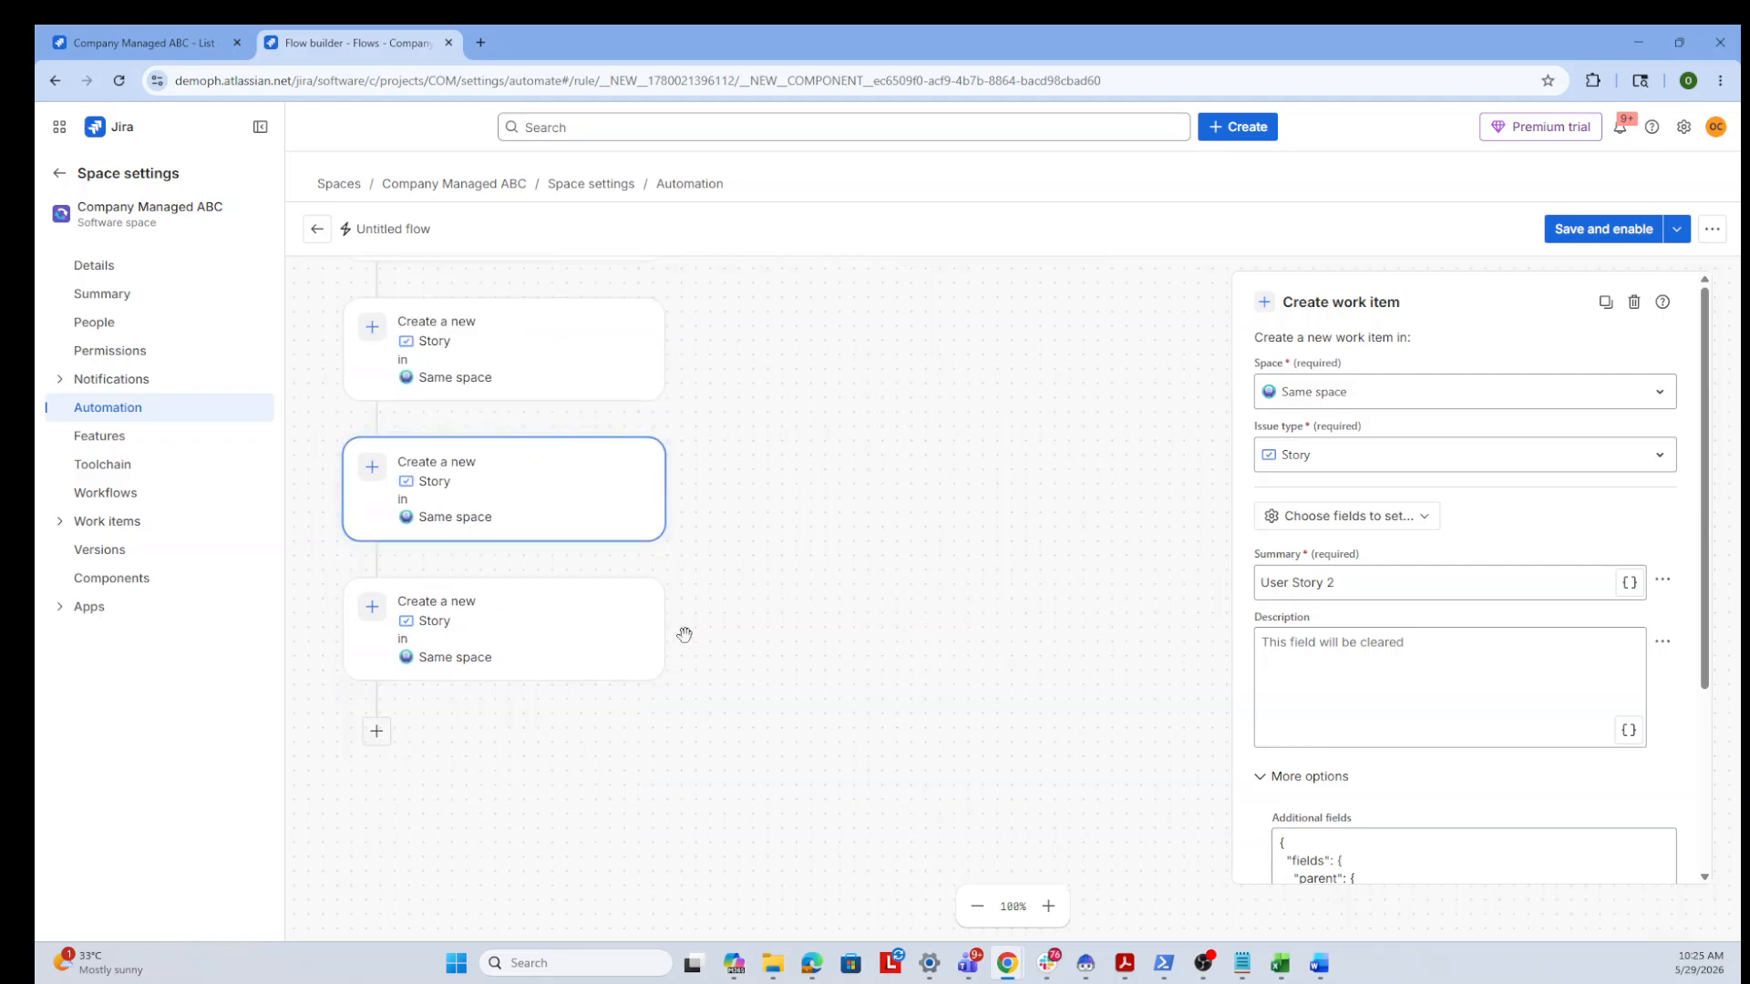
{"action": "left_click", "coordinate": [502, 360]}
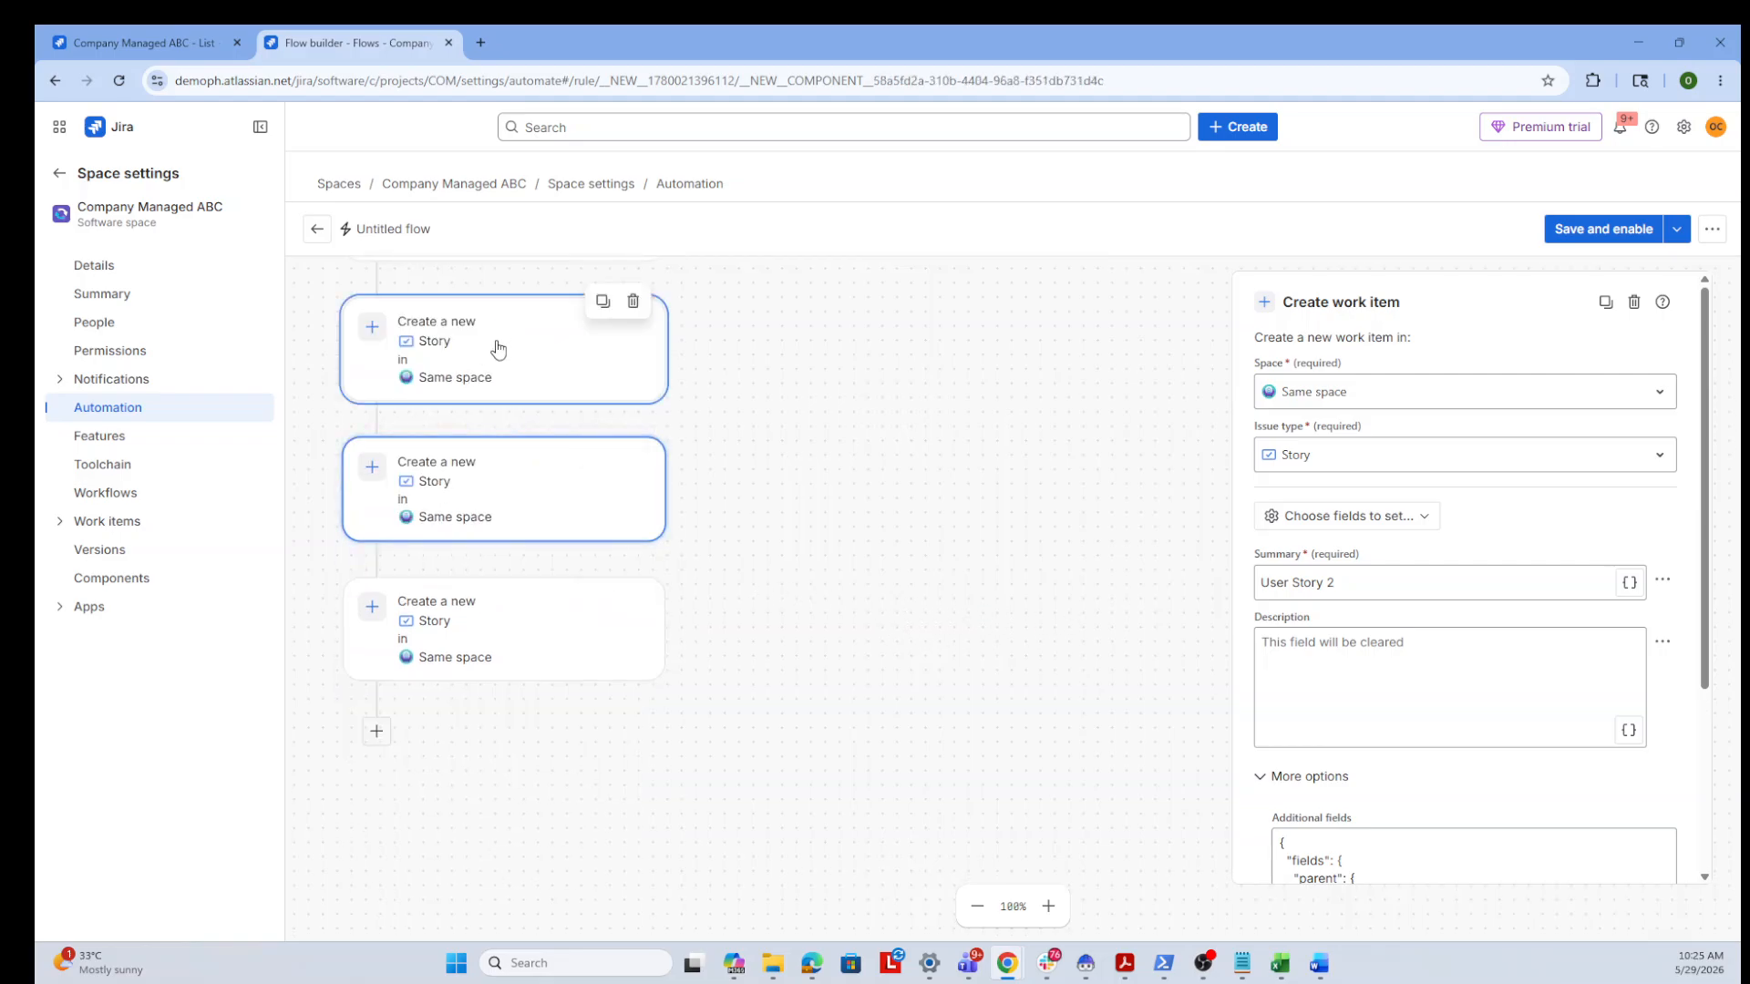
{"action": "left_click", "coordinate": [516, 490]}
{"action": "left_click", "coordinate": [528, 628]}
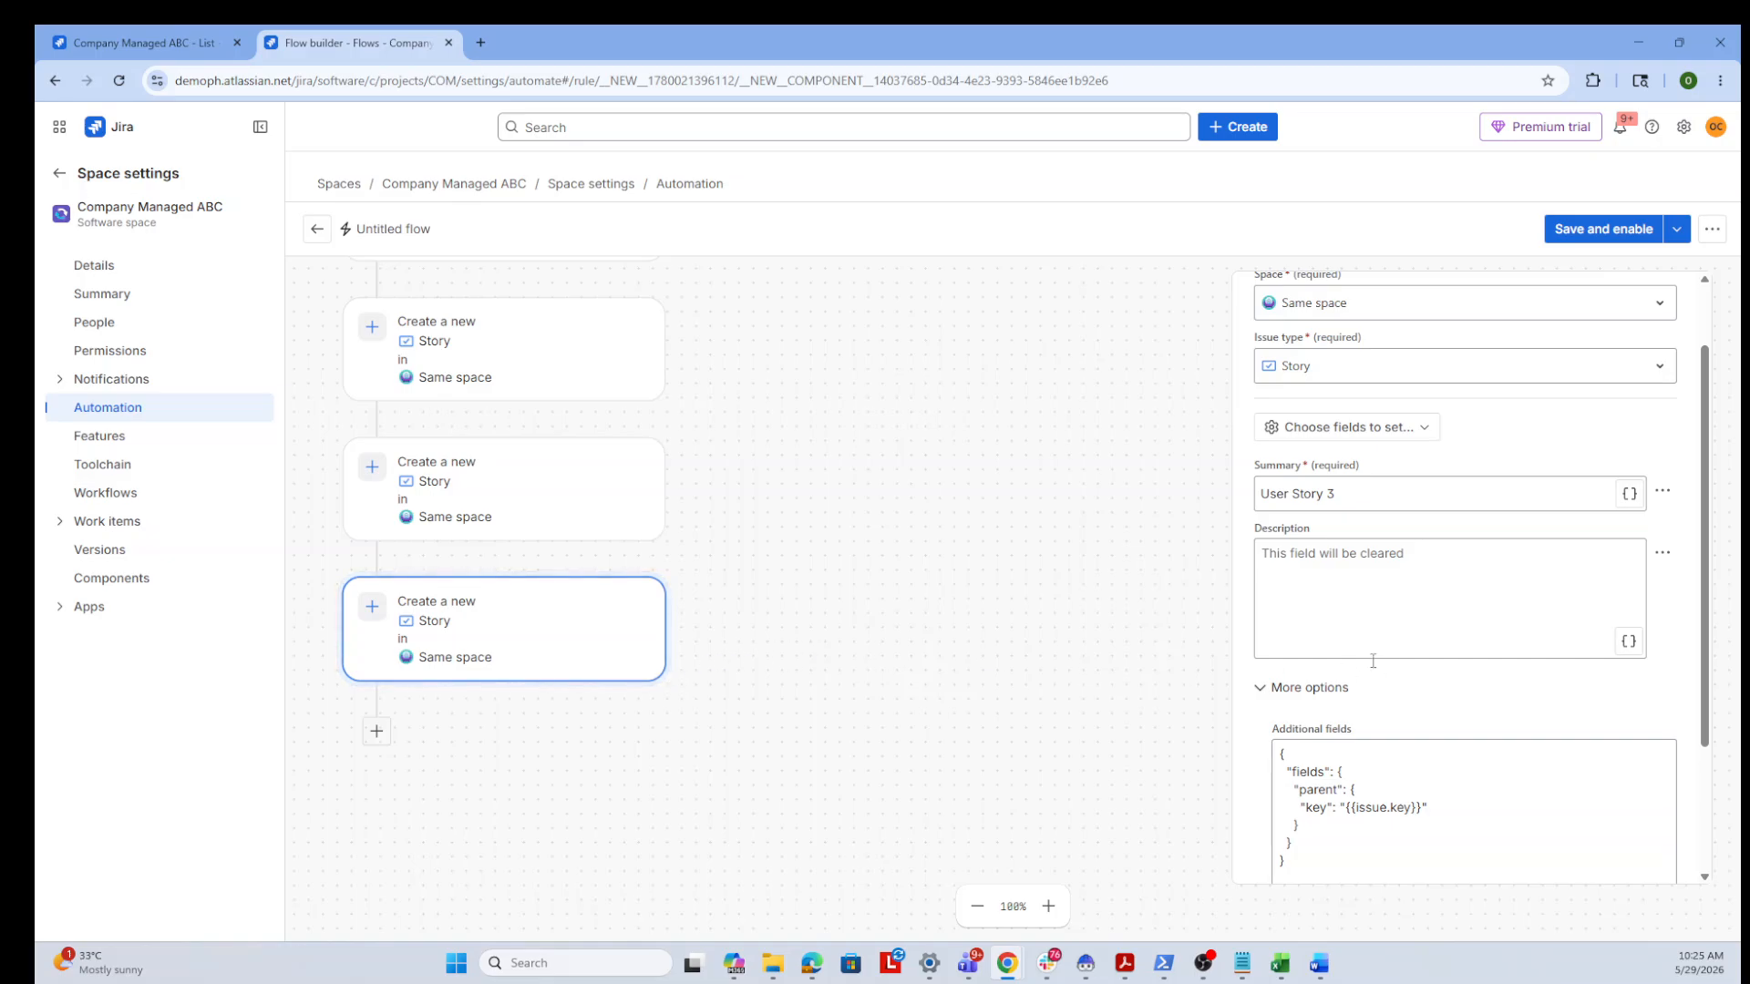
{"action": "scroll", "coordinate": [1562, 699], "scroll_direction": "down", "scroll_amount": 2}
{"action": "scroll", "coordinate": [1563, 699], "scroll_direction": "up", "scroll_amount": 3}
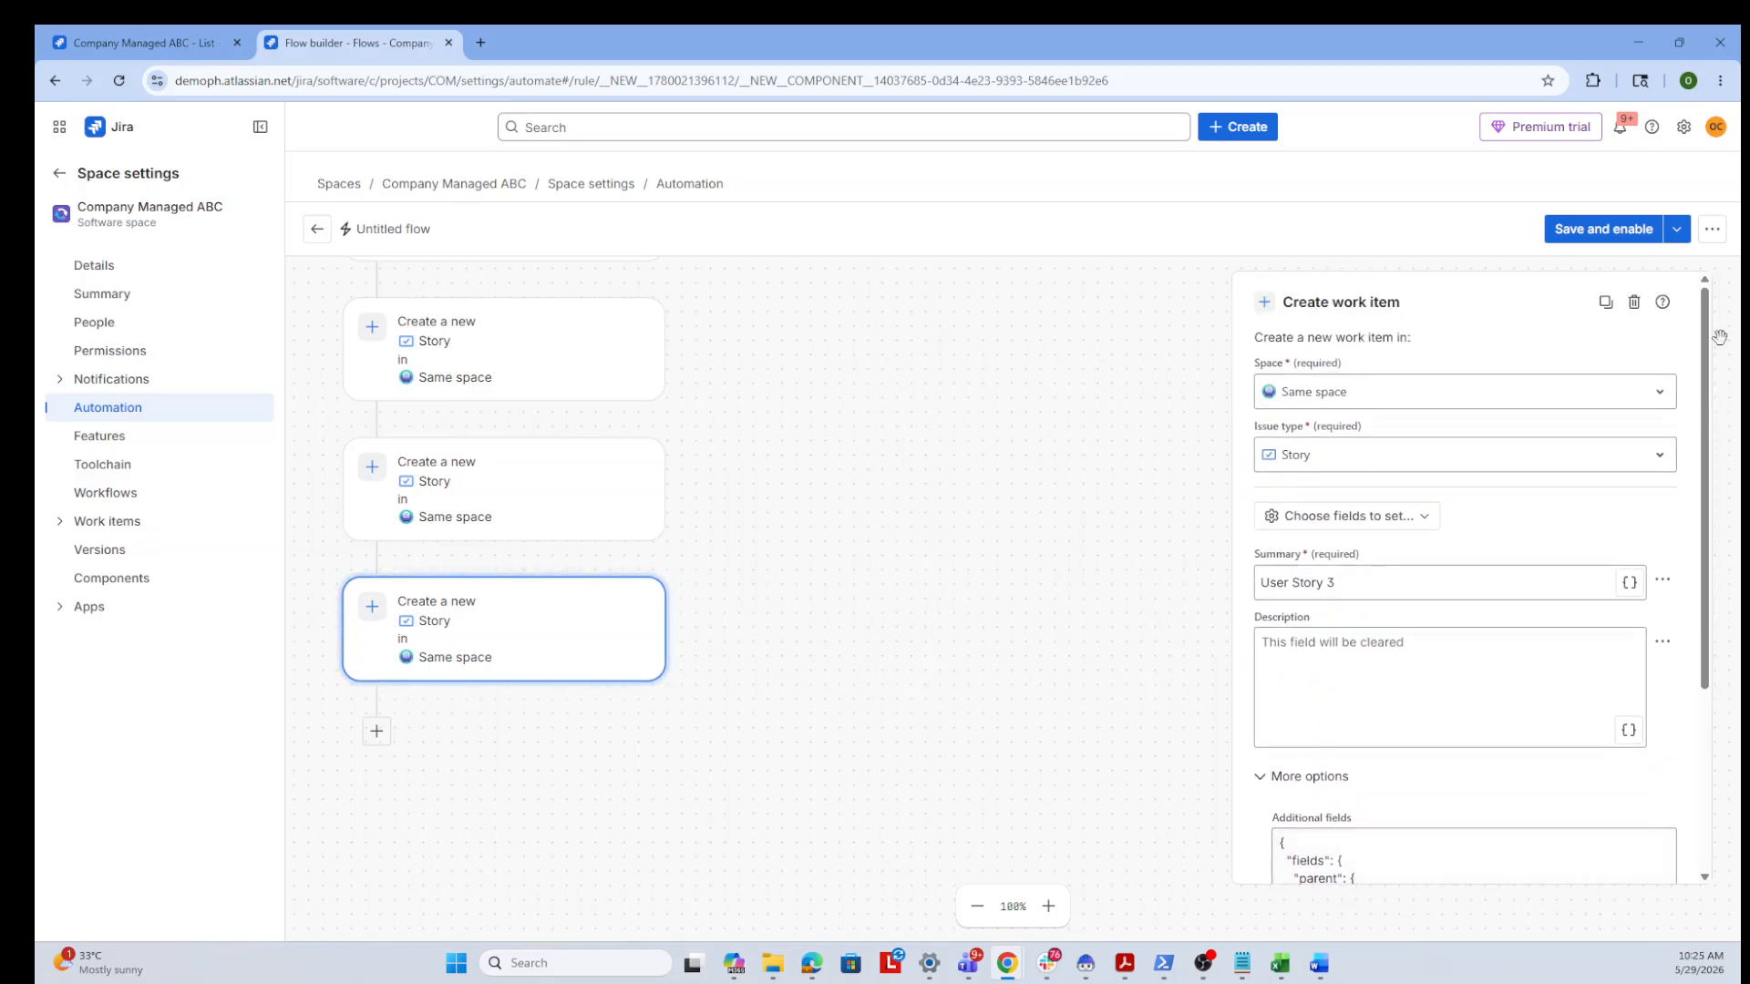
Name the flow Auto Create User Story in its flow details and allow other flow actions to trigger it
{"action": "left_click", "coordinate": [1714, 231]}
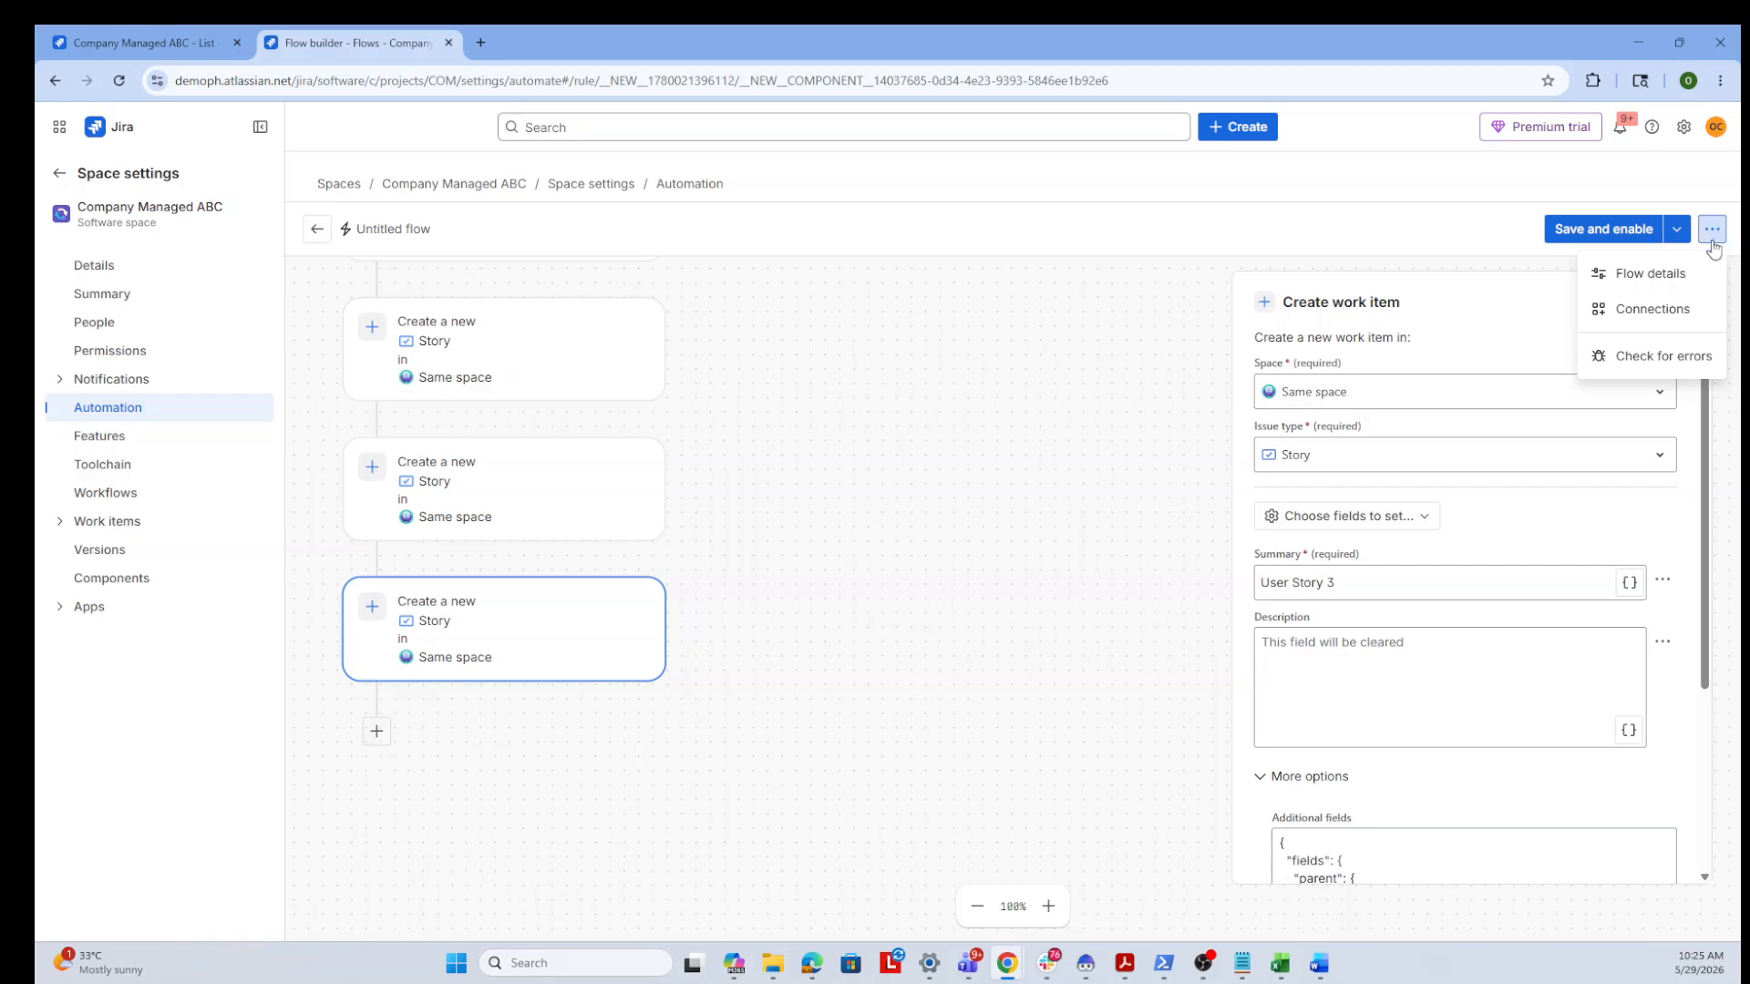
{"action": "left_click", "coordinate": [1664, 273]}
{"action": "left_click", "coordinate": [1378, 394]}
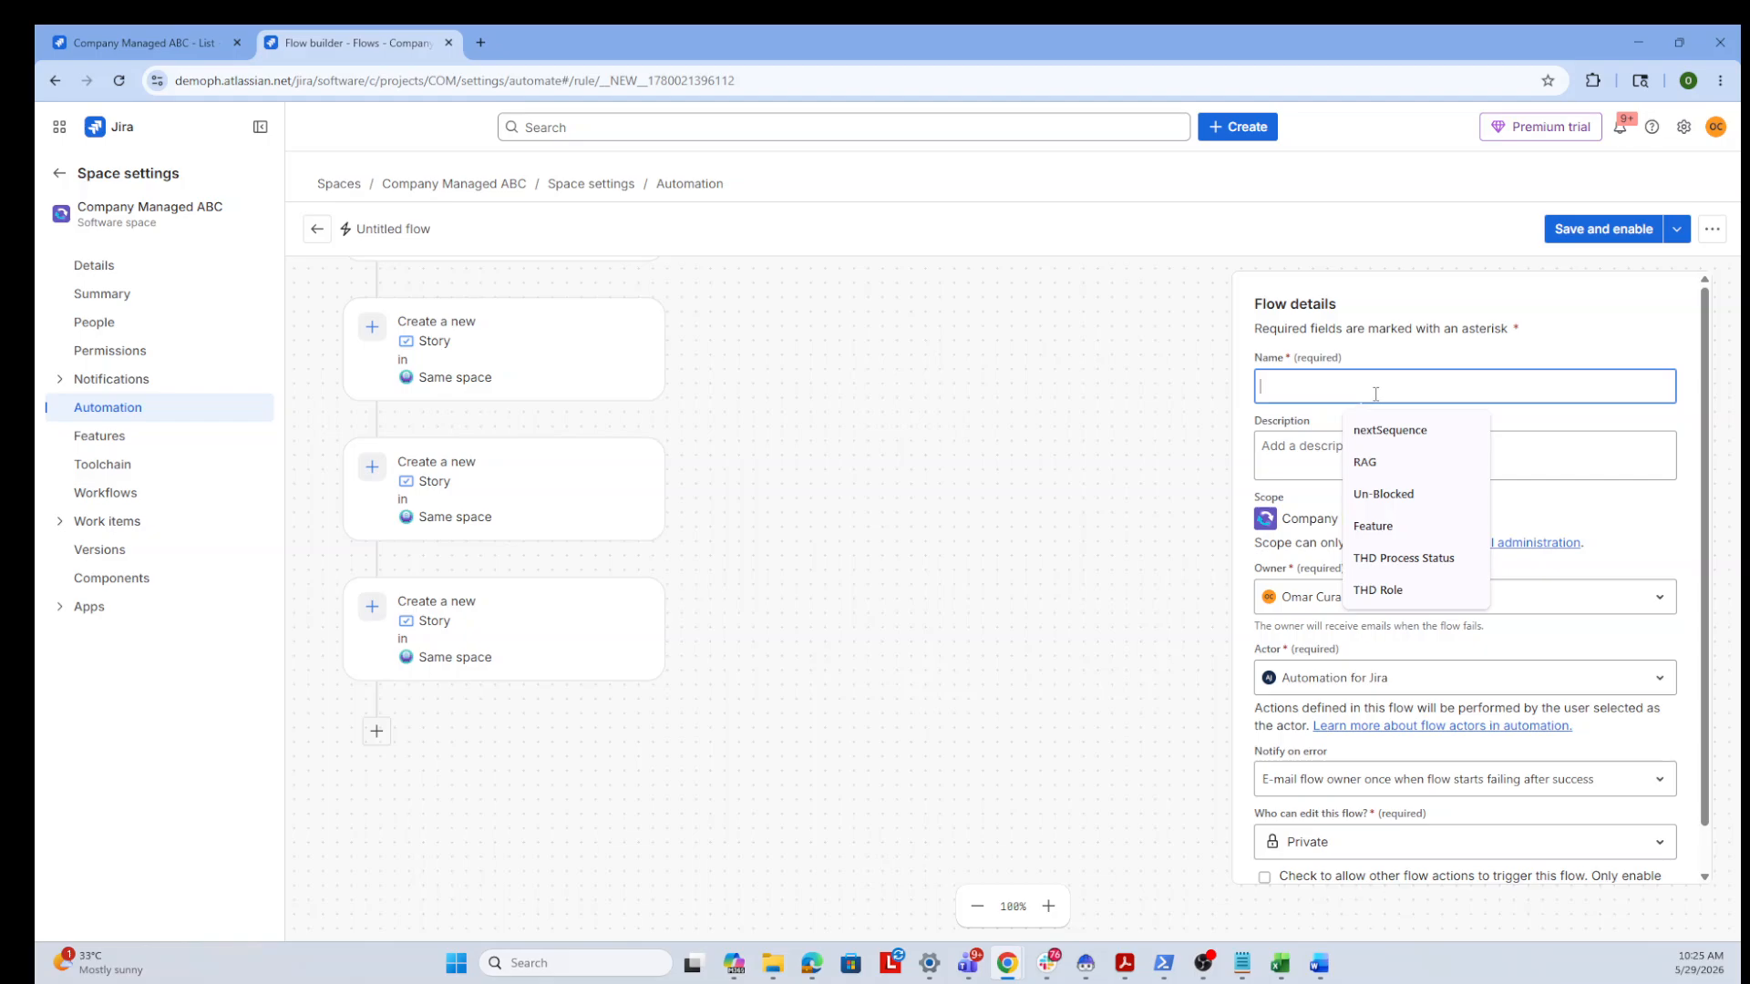
{"action": "type", "text": "Auto"}
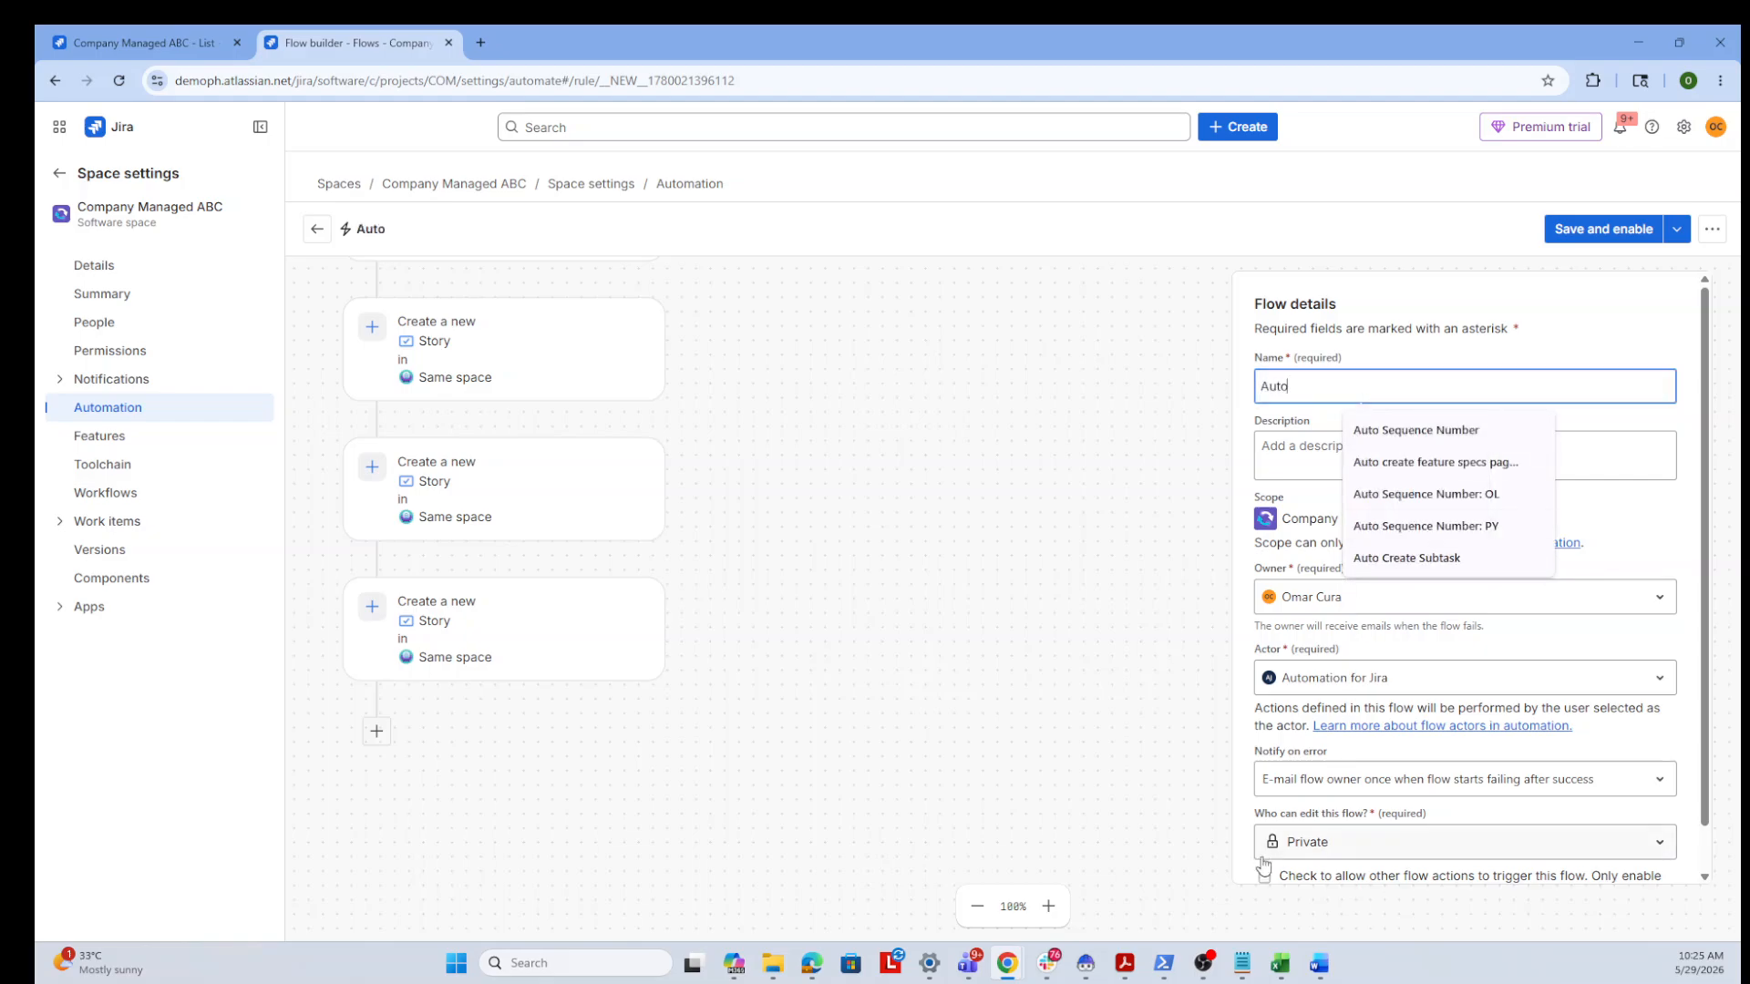
{"action": "left_click", "coordinate": [1268, 877]}
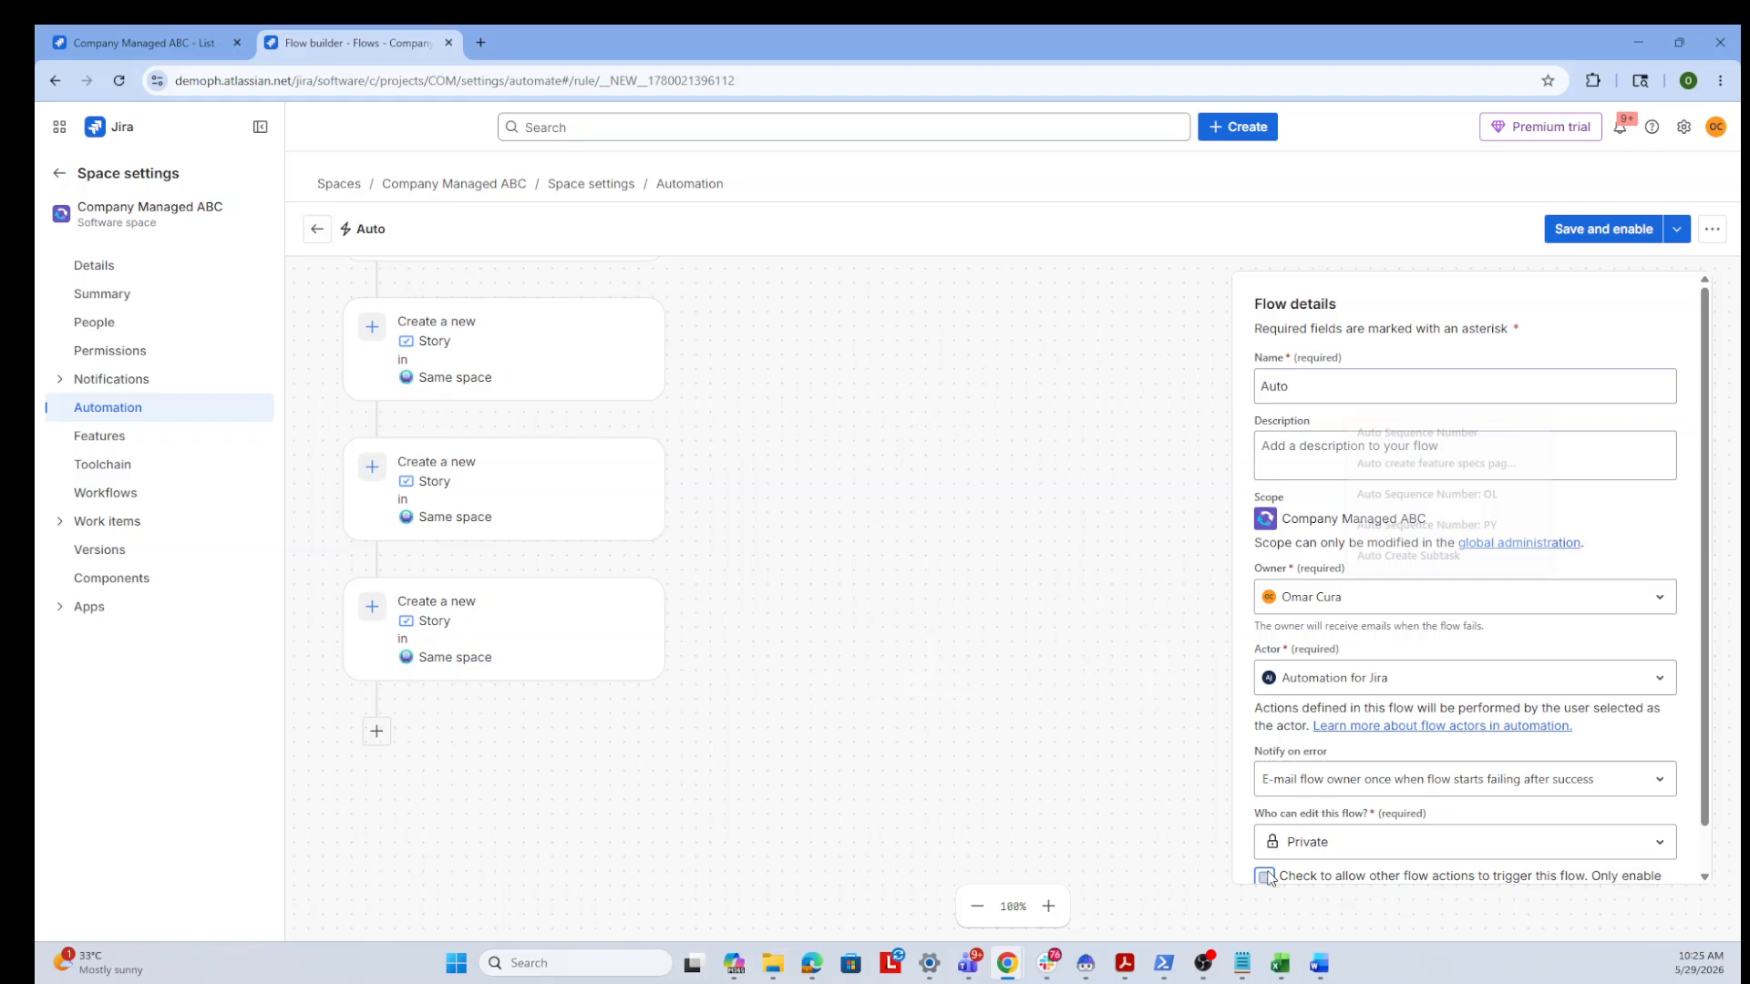
{"action": "left_click", "coordinate": [1349, 395]}
{"action": "type", "text": "Create"}
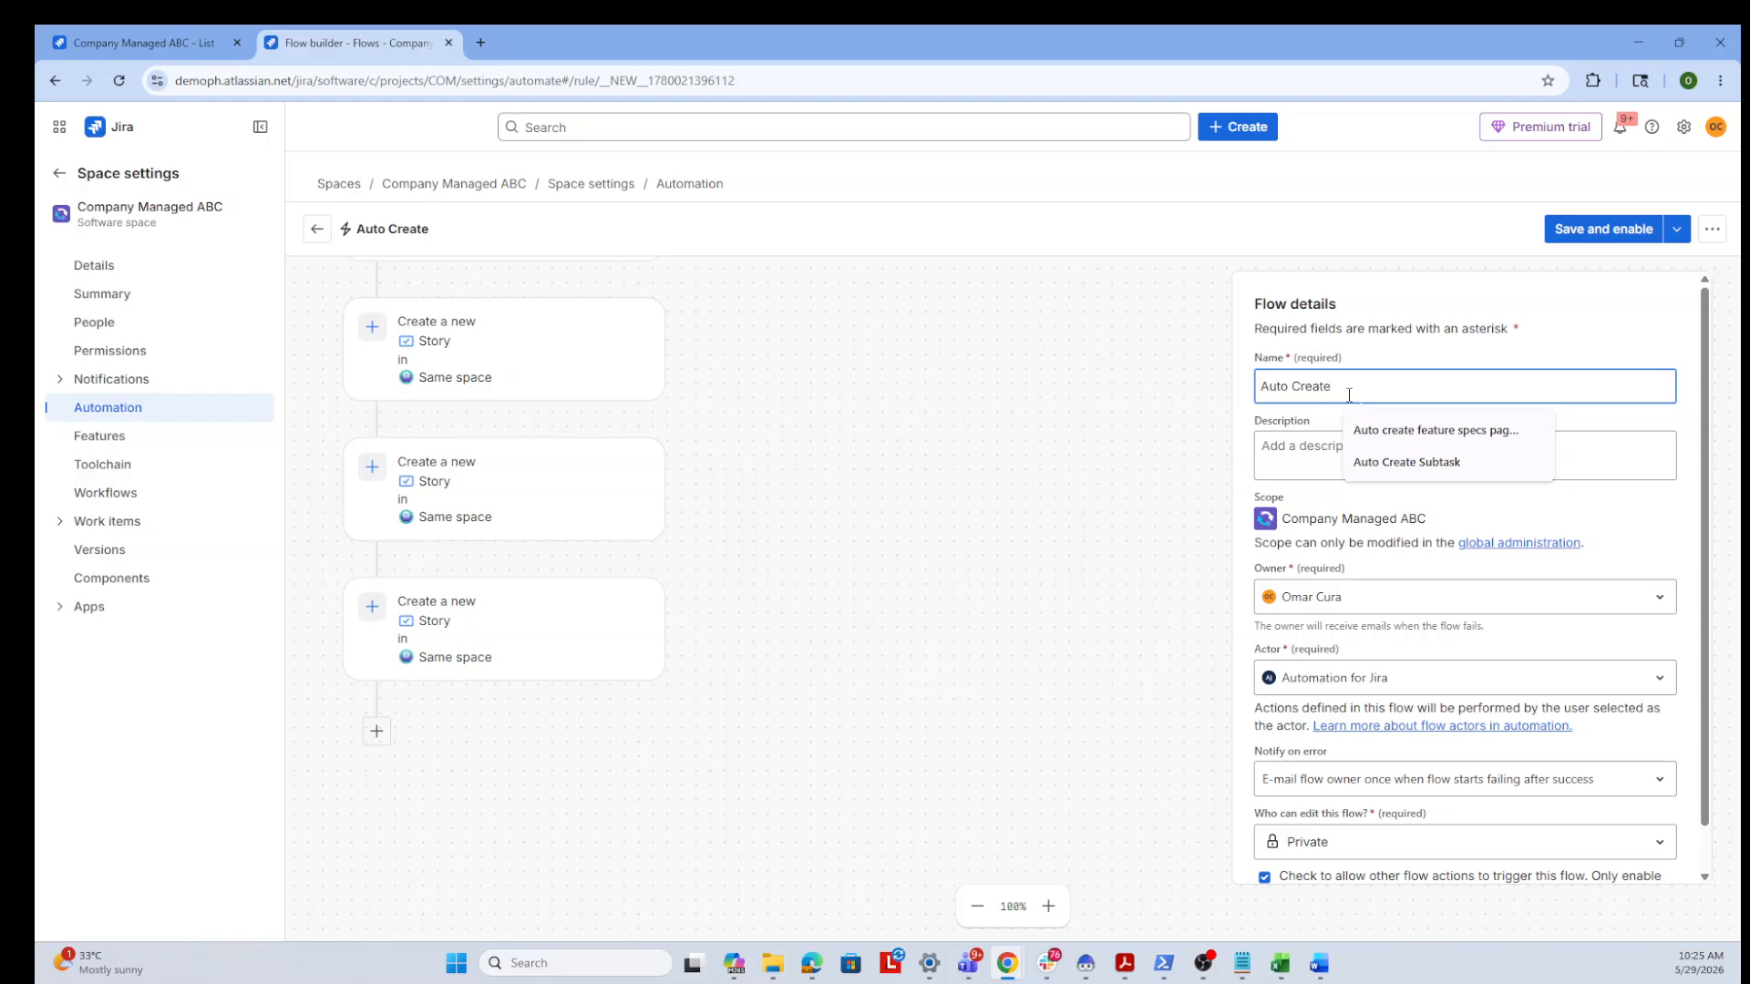
{"action": "type", "text": " USer Story"}
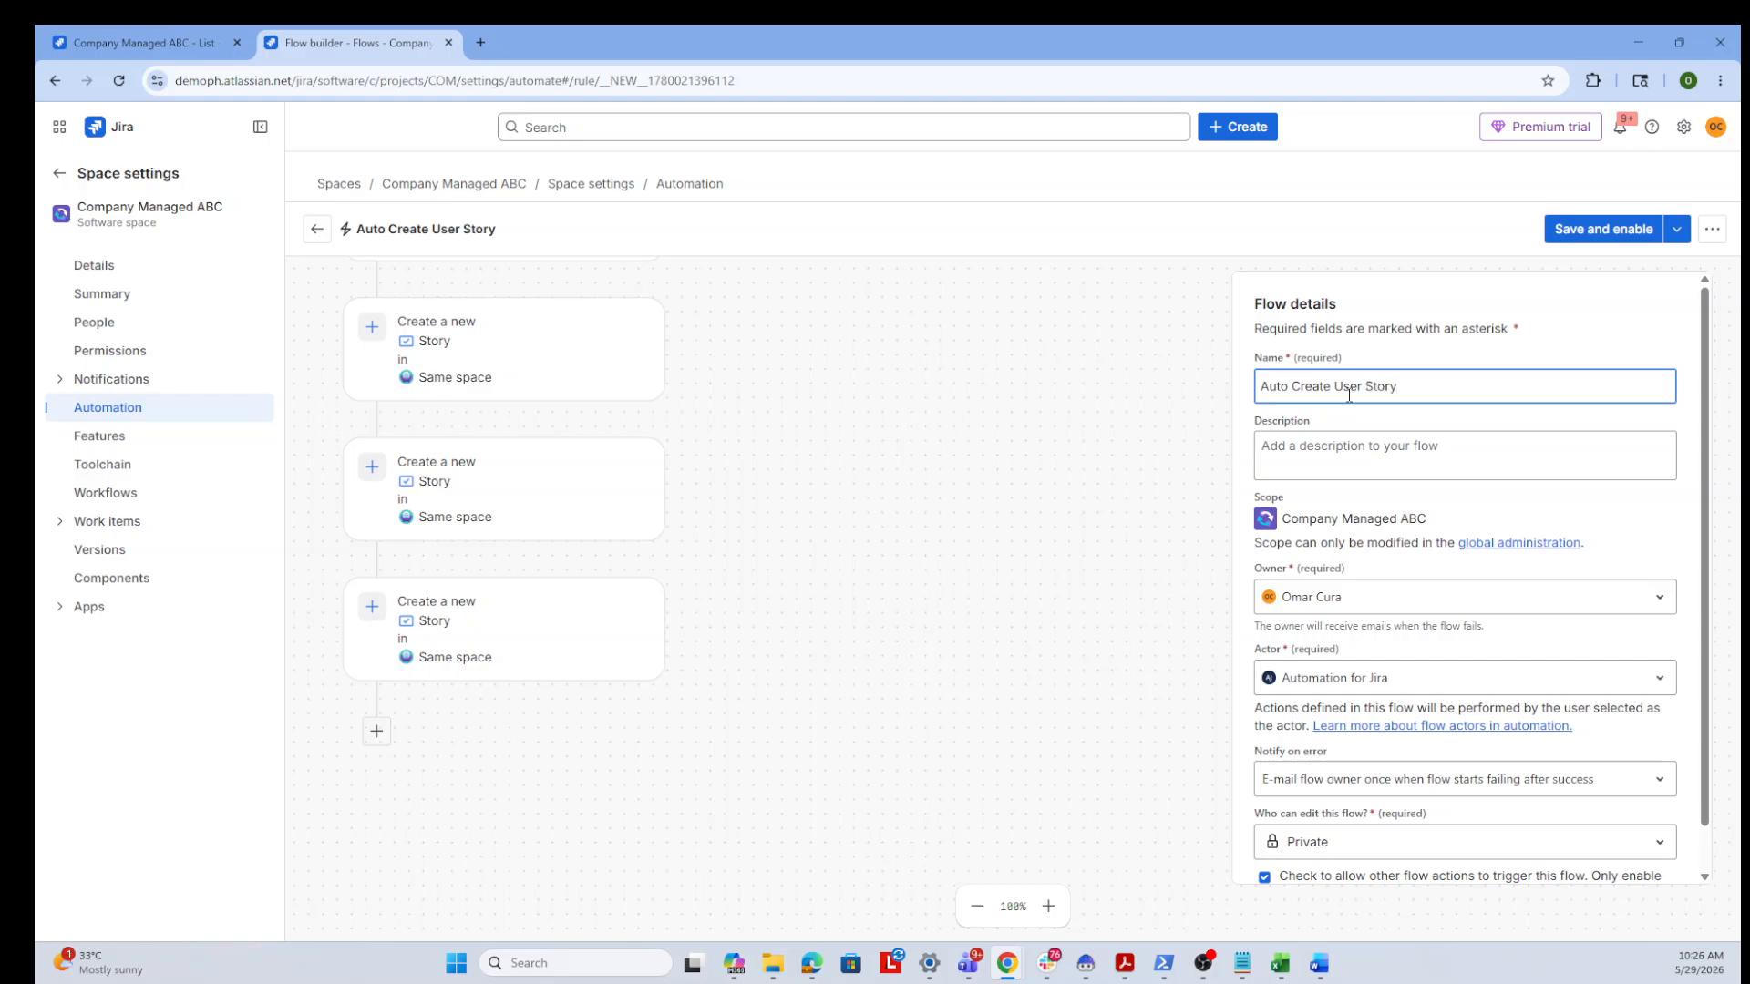
Save and enable the flow
{"action": "left_click", "coordinate": [1625, 235]}
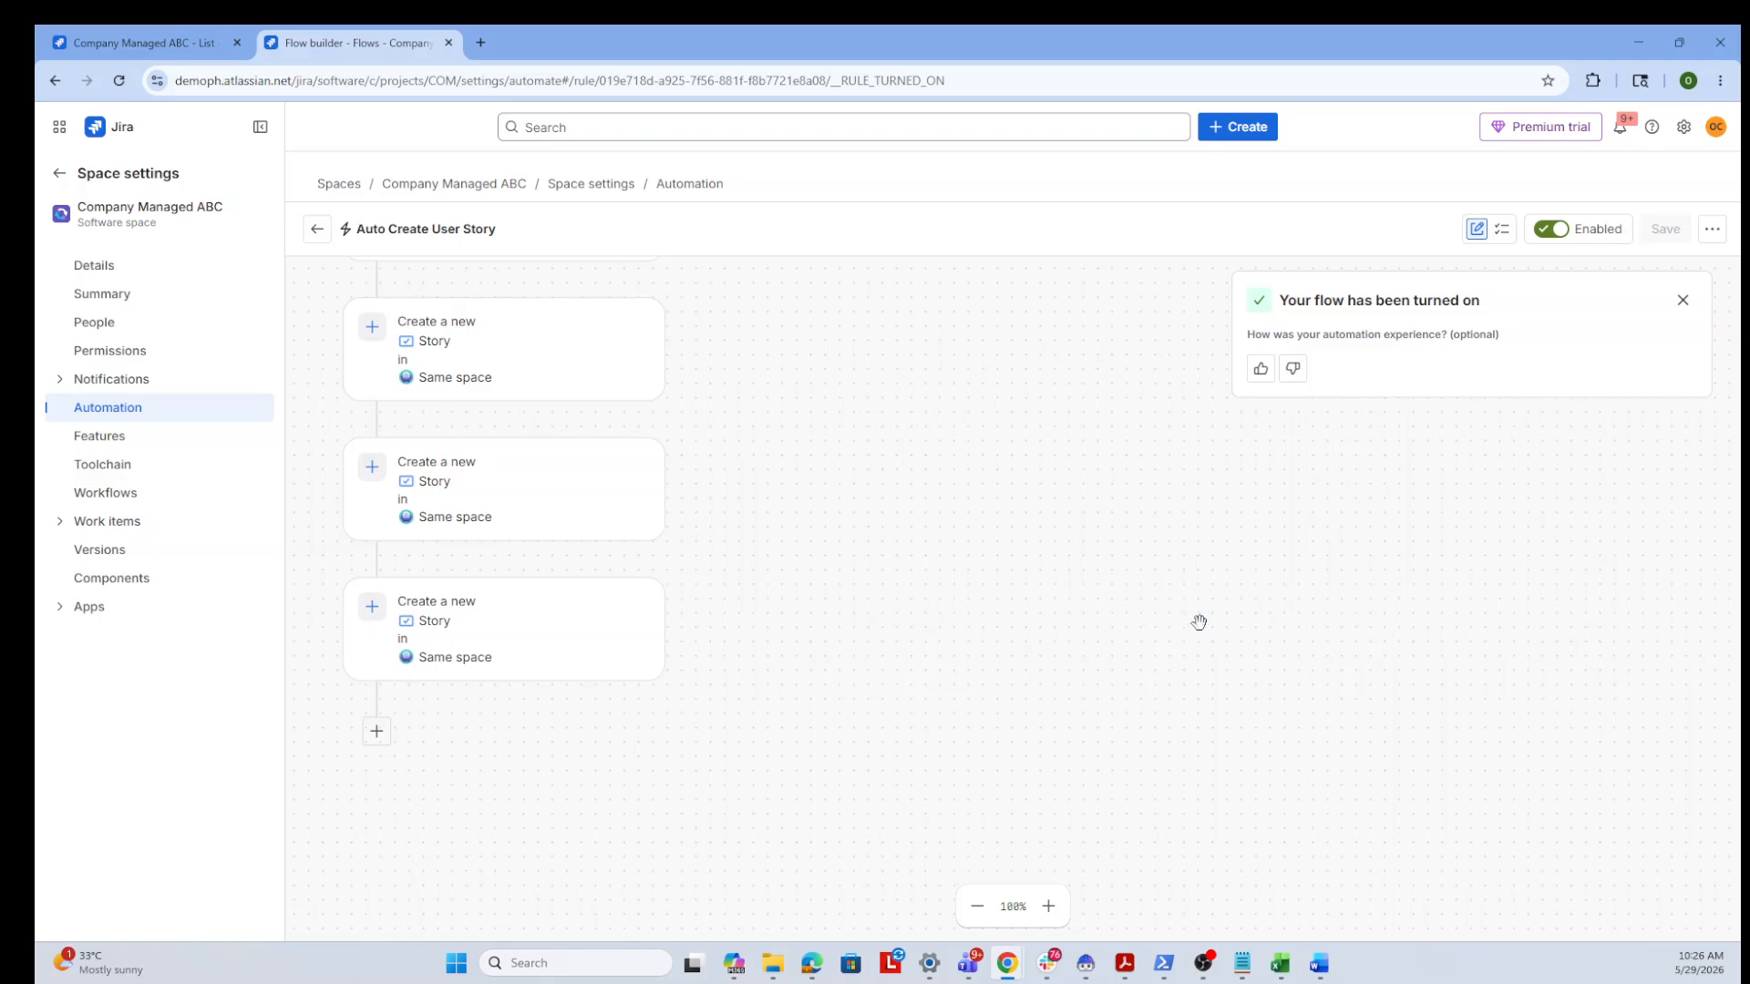
{"action": "scroll", "coordinate": [958, 675], "scroll_direction": "up", "scroll_amount": 3}
{"action": "scroll", "coordinate": [958, 676], "scroll_direction": "down", "scroll_amount": 1}
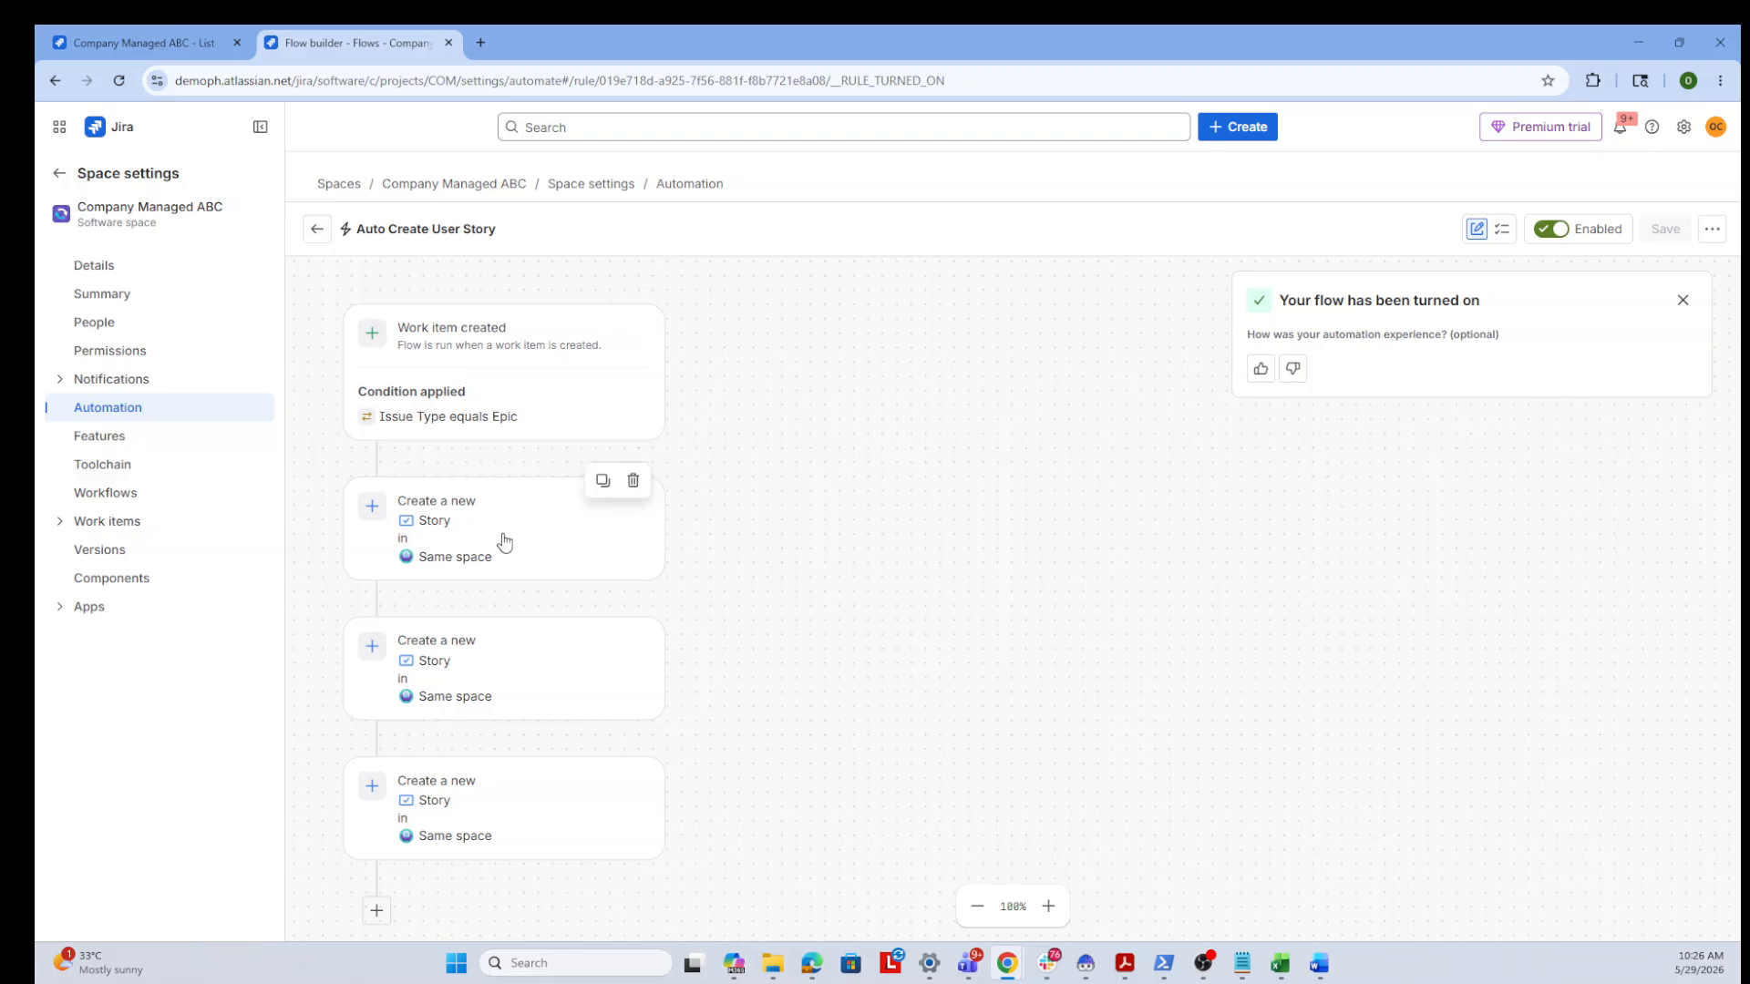
Switch to the work item list and create an Epic named Epic Automation 1 in Company Managed ABC
{"action": "left_click", "coordinate": [173, 57]}
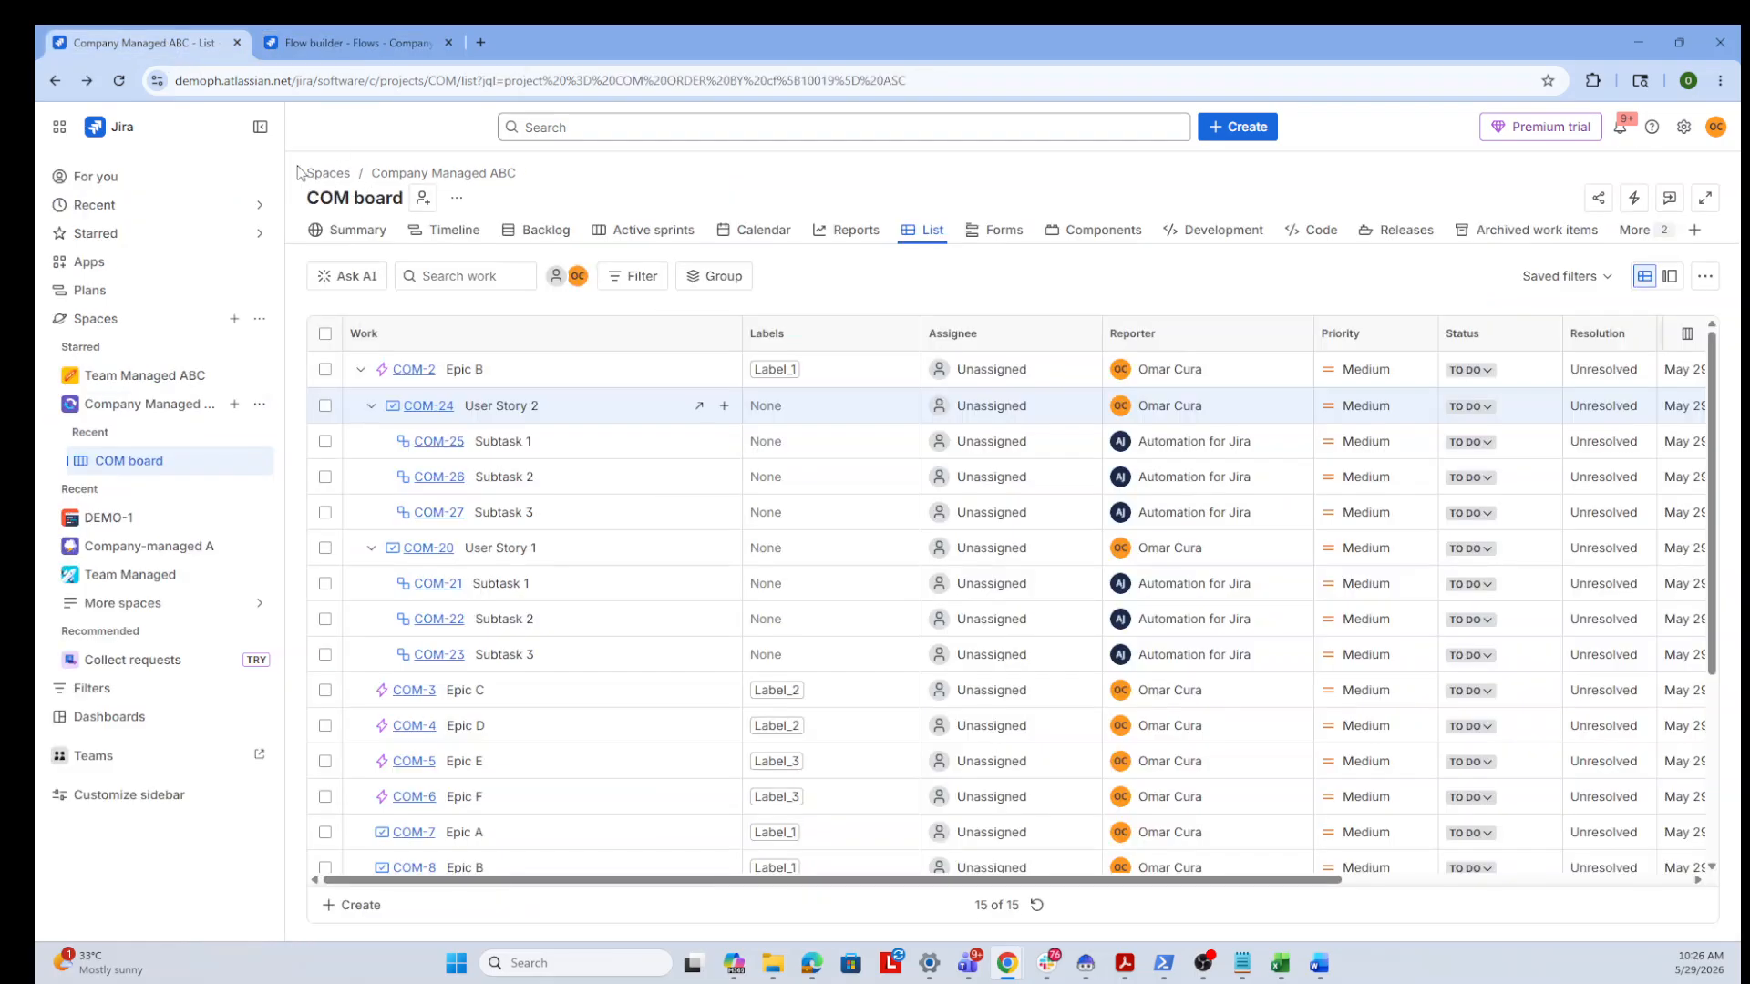
{"action": "left_click", "coordinate": [121, 83]}
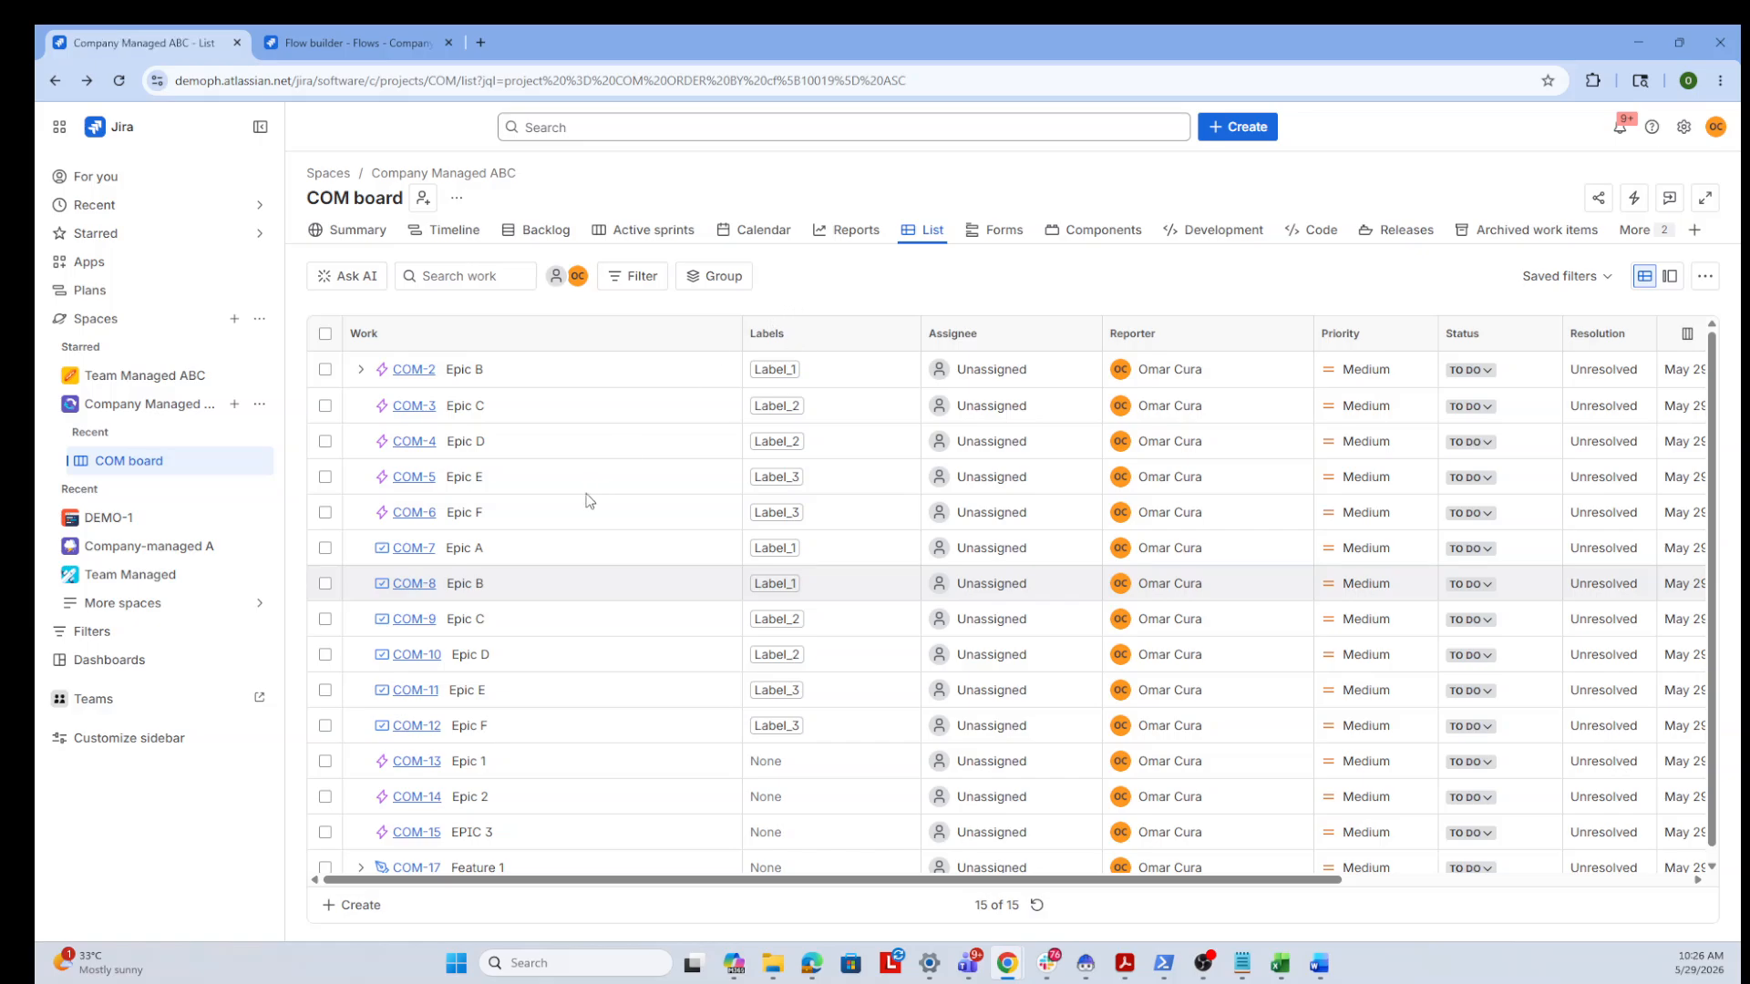
{"action": "left_click", "coordinate": [1247, 137]}
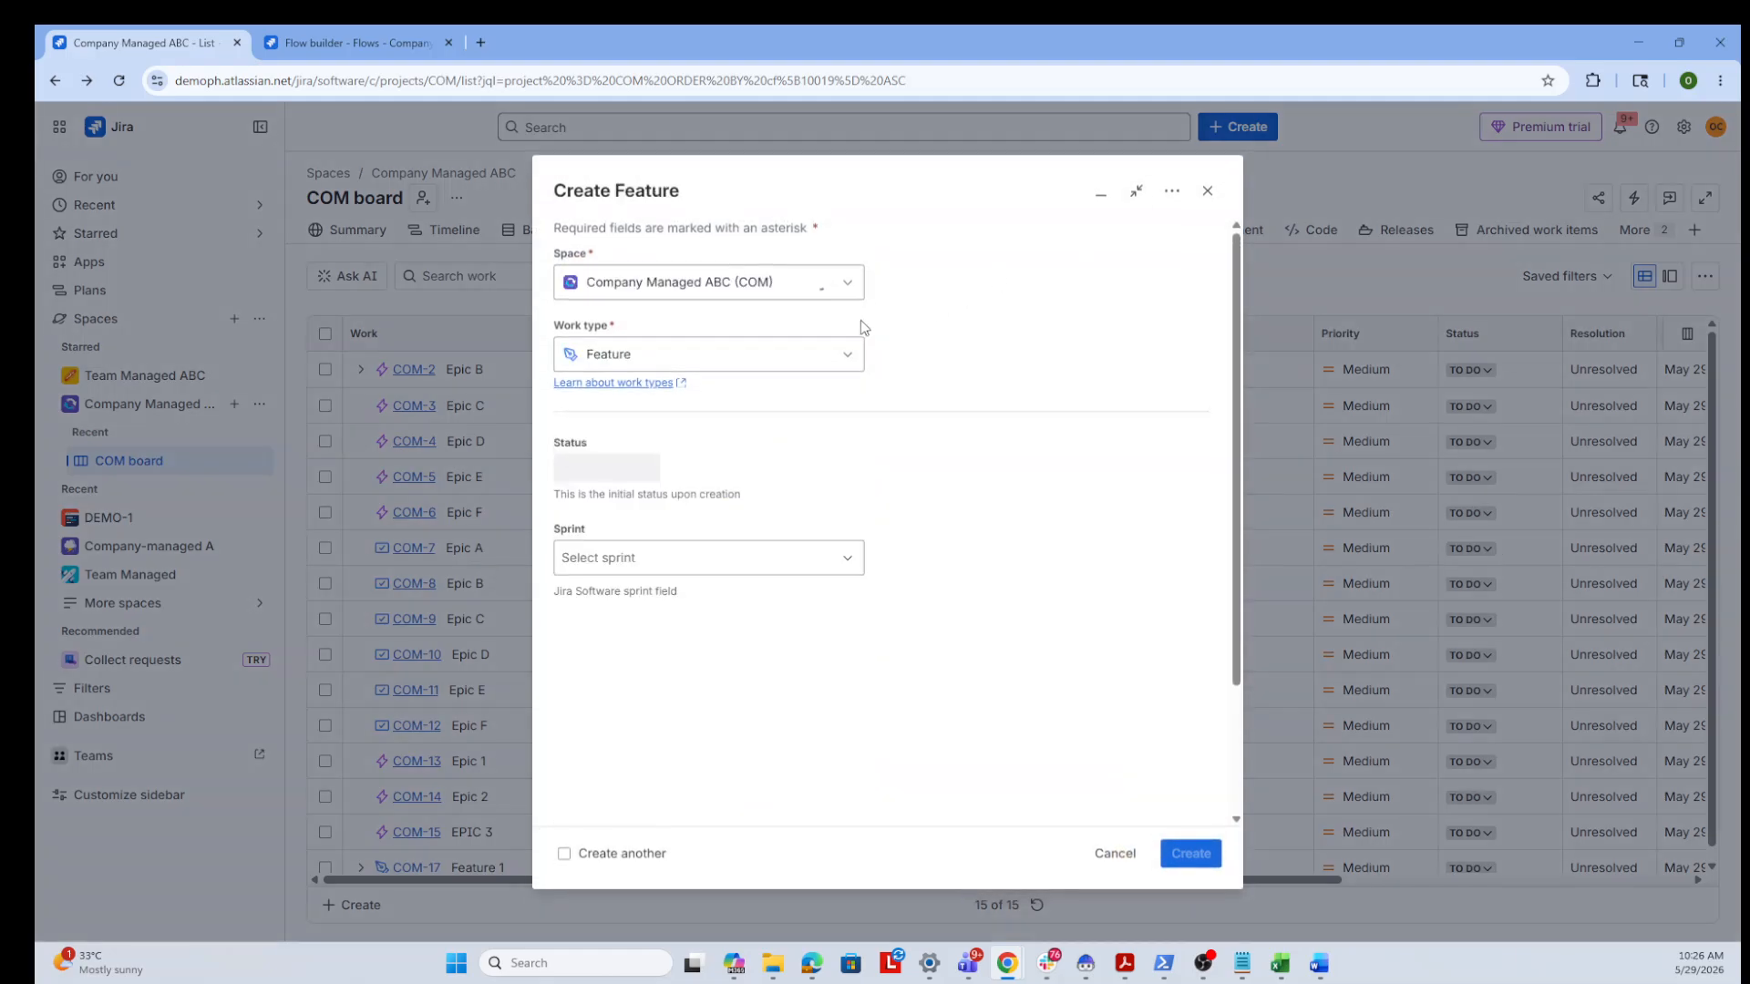
{"action": "left_click", "coordinate": [789, 367]}
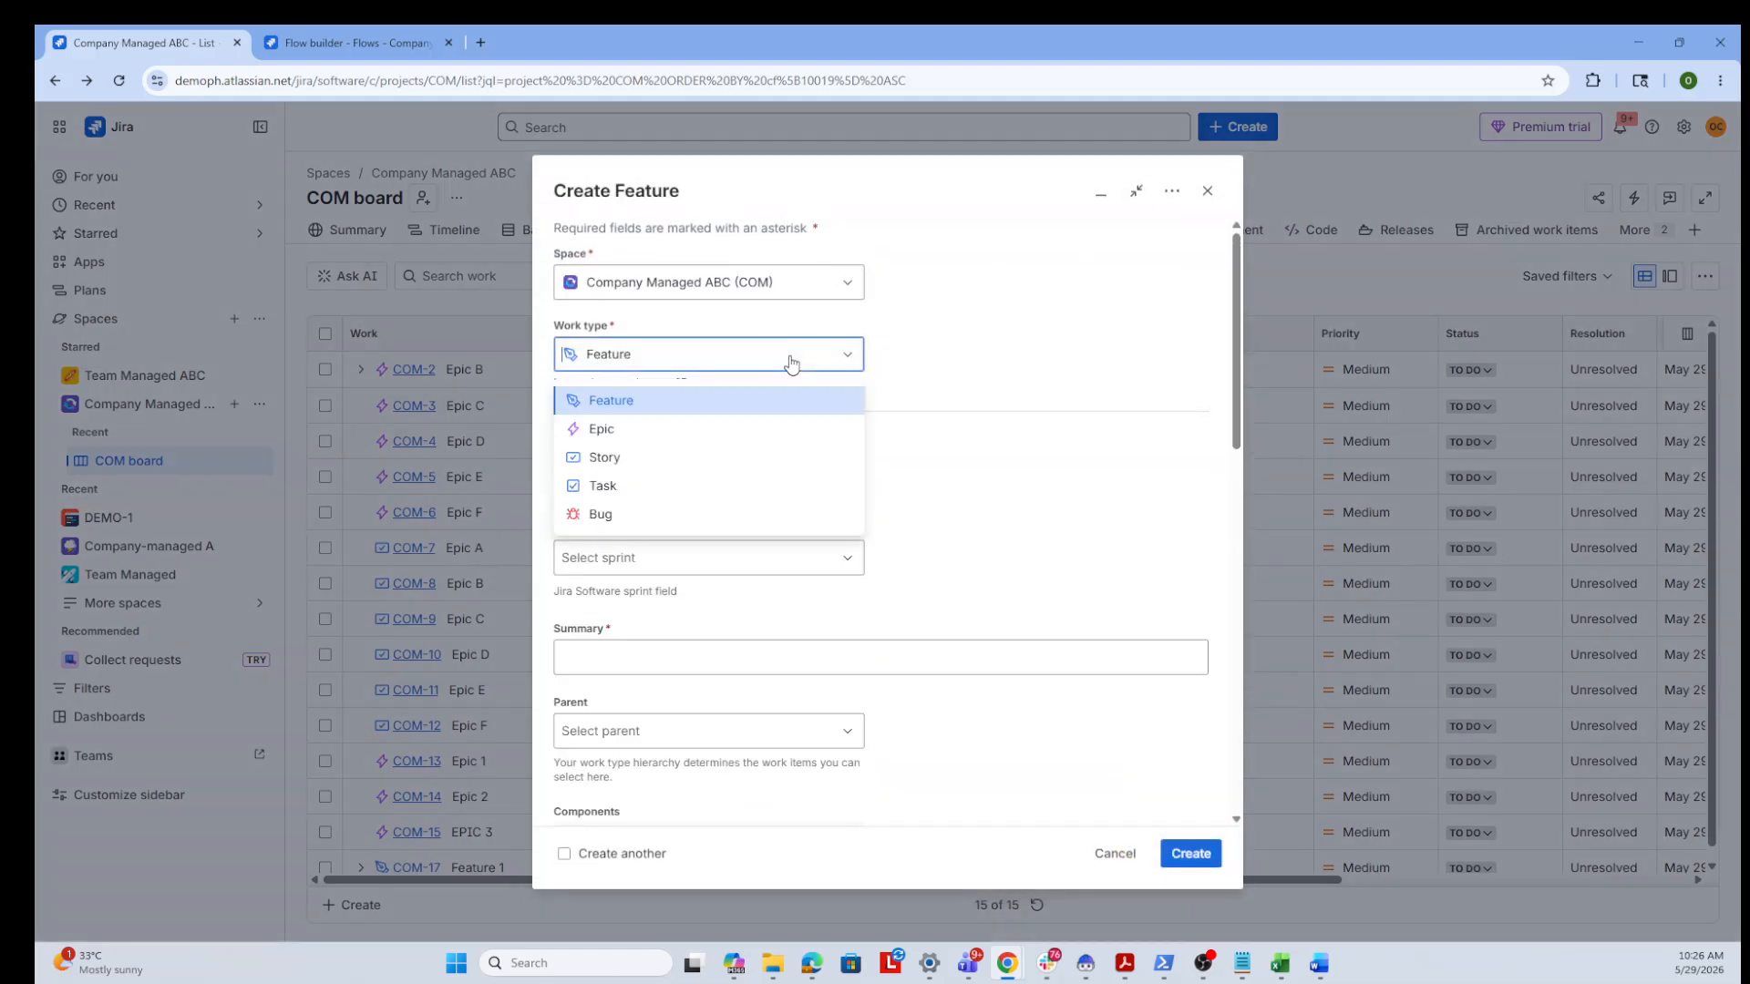
{"action": "left_click", "coordinate": [735, 432]}
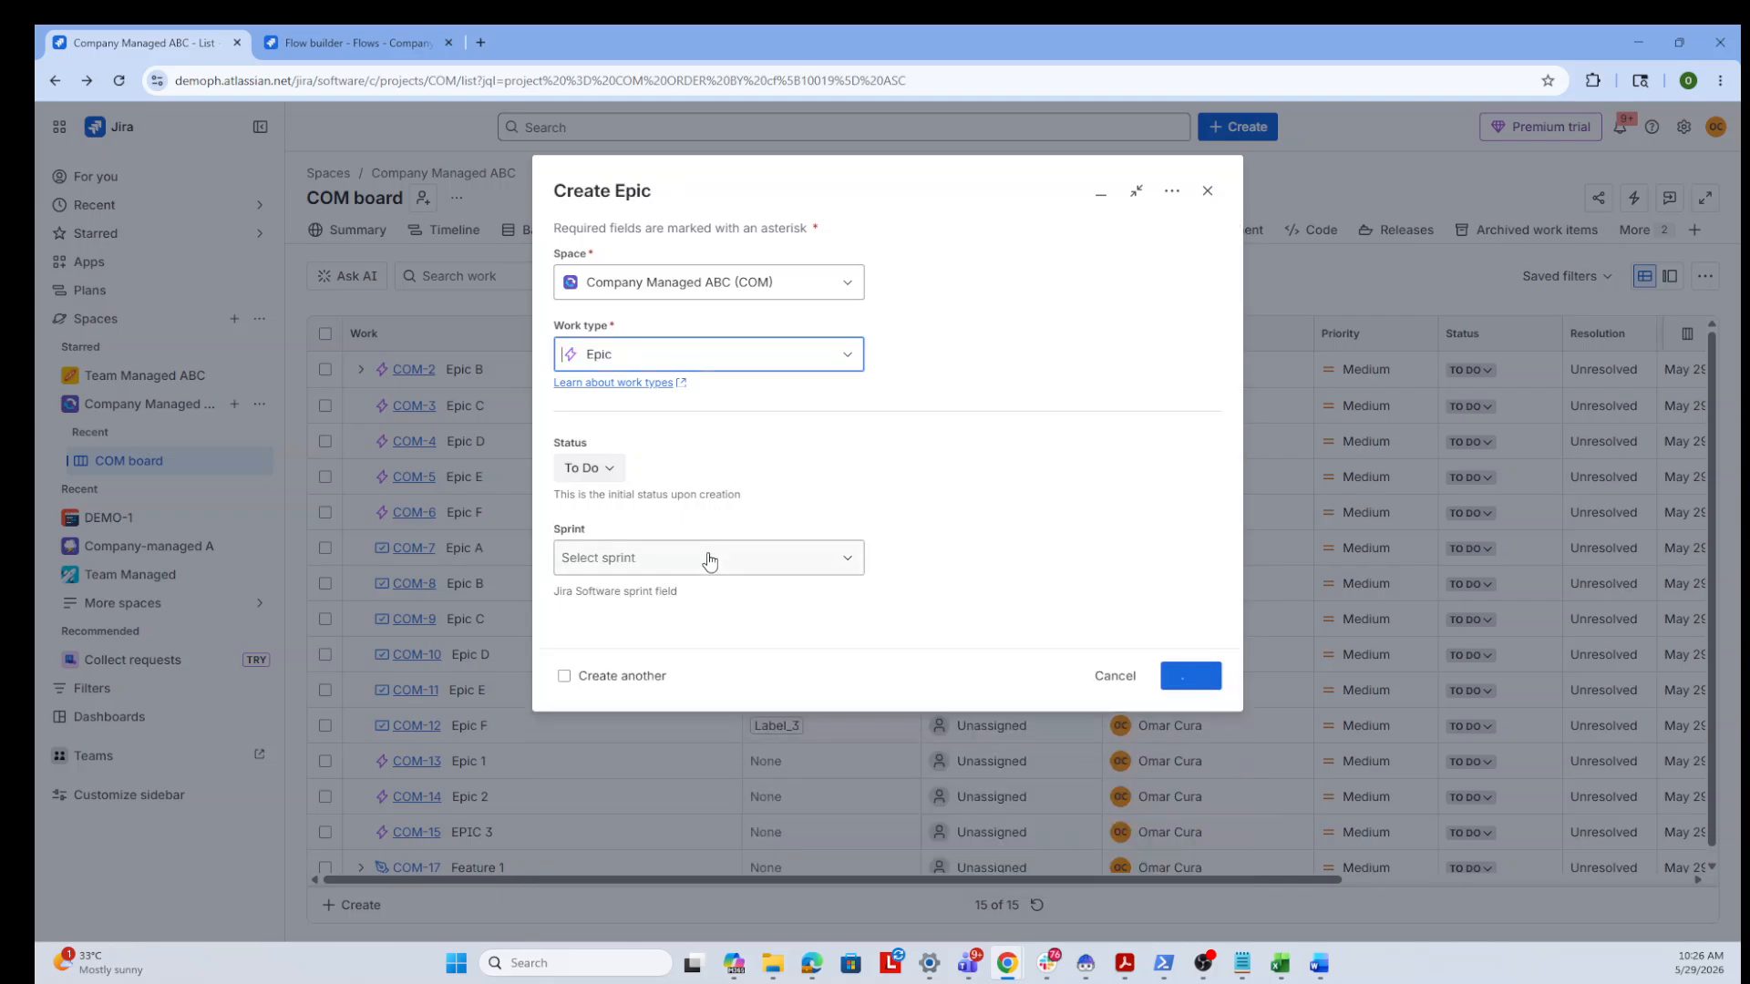
{"action": "left_click", "coordinate": [652, 651]}
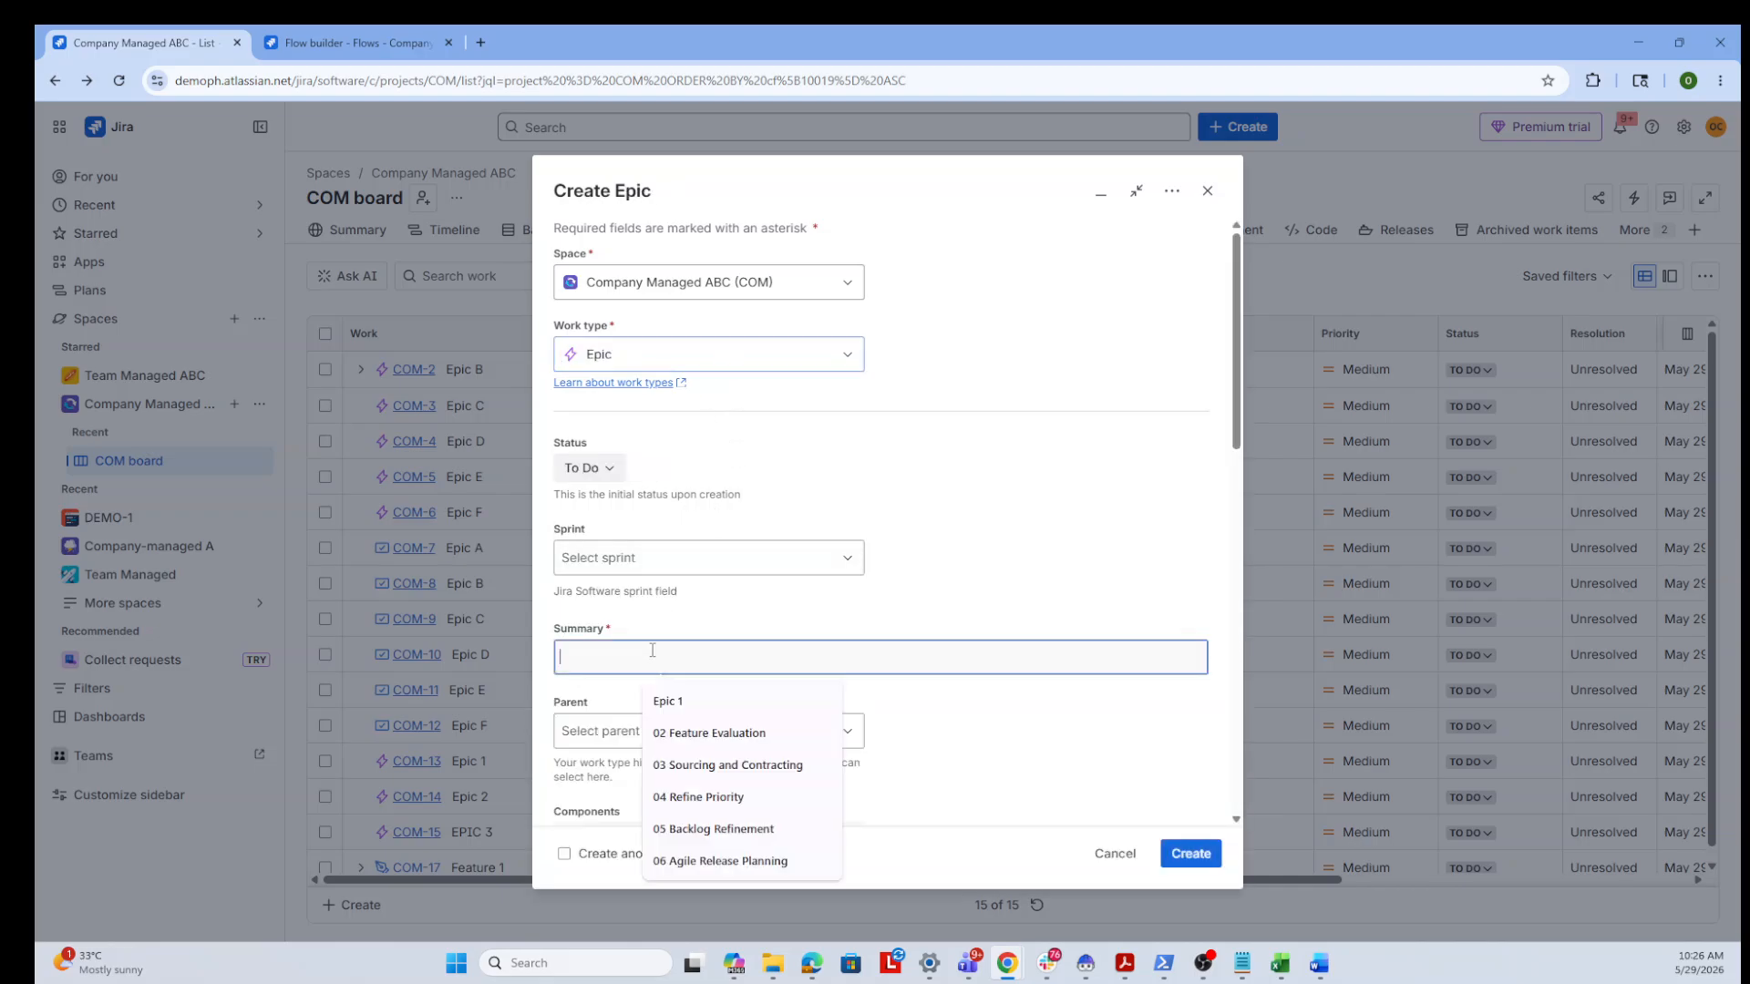
{"action": "type", "text": "Epic A"}
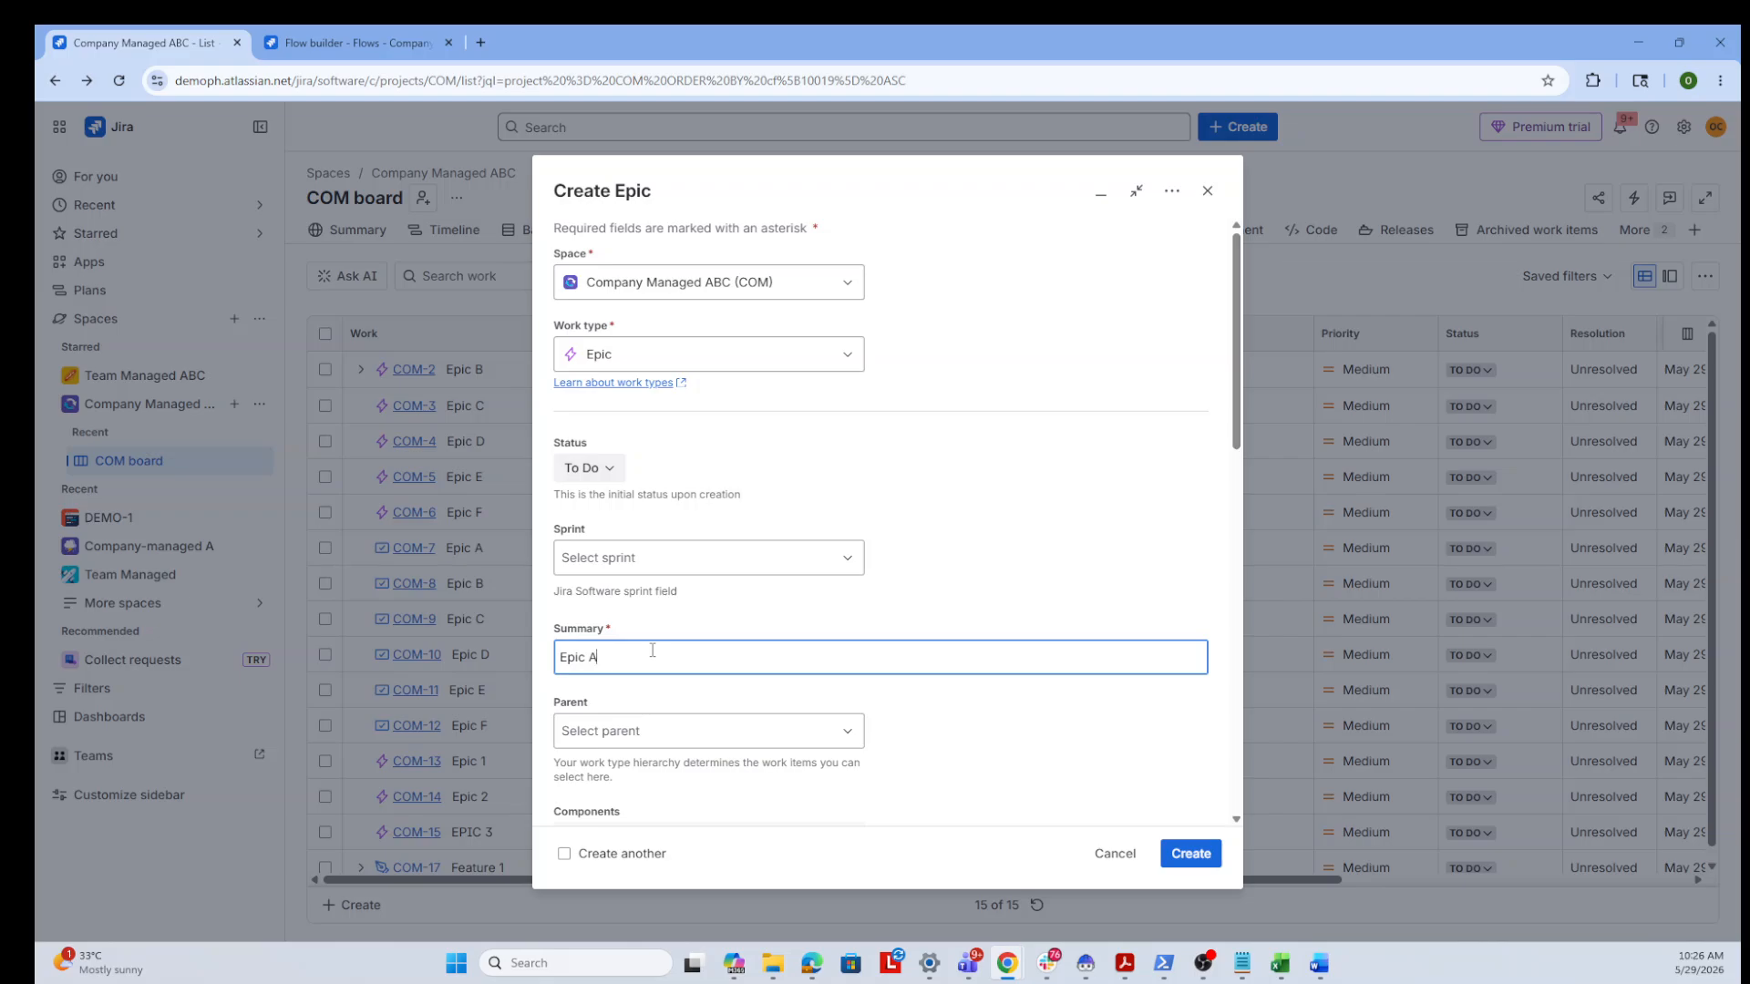
{"action": "type", "text": "Uutomatio"}
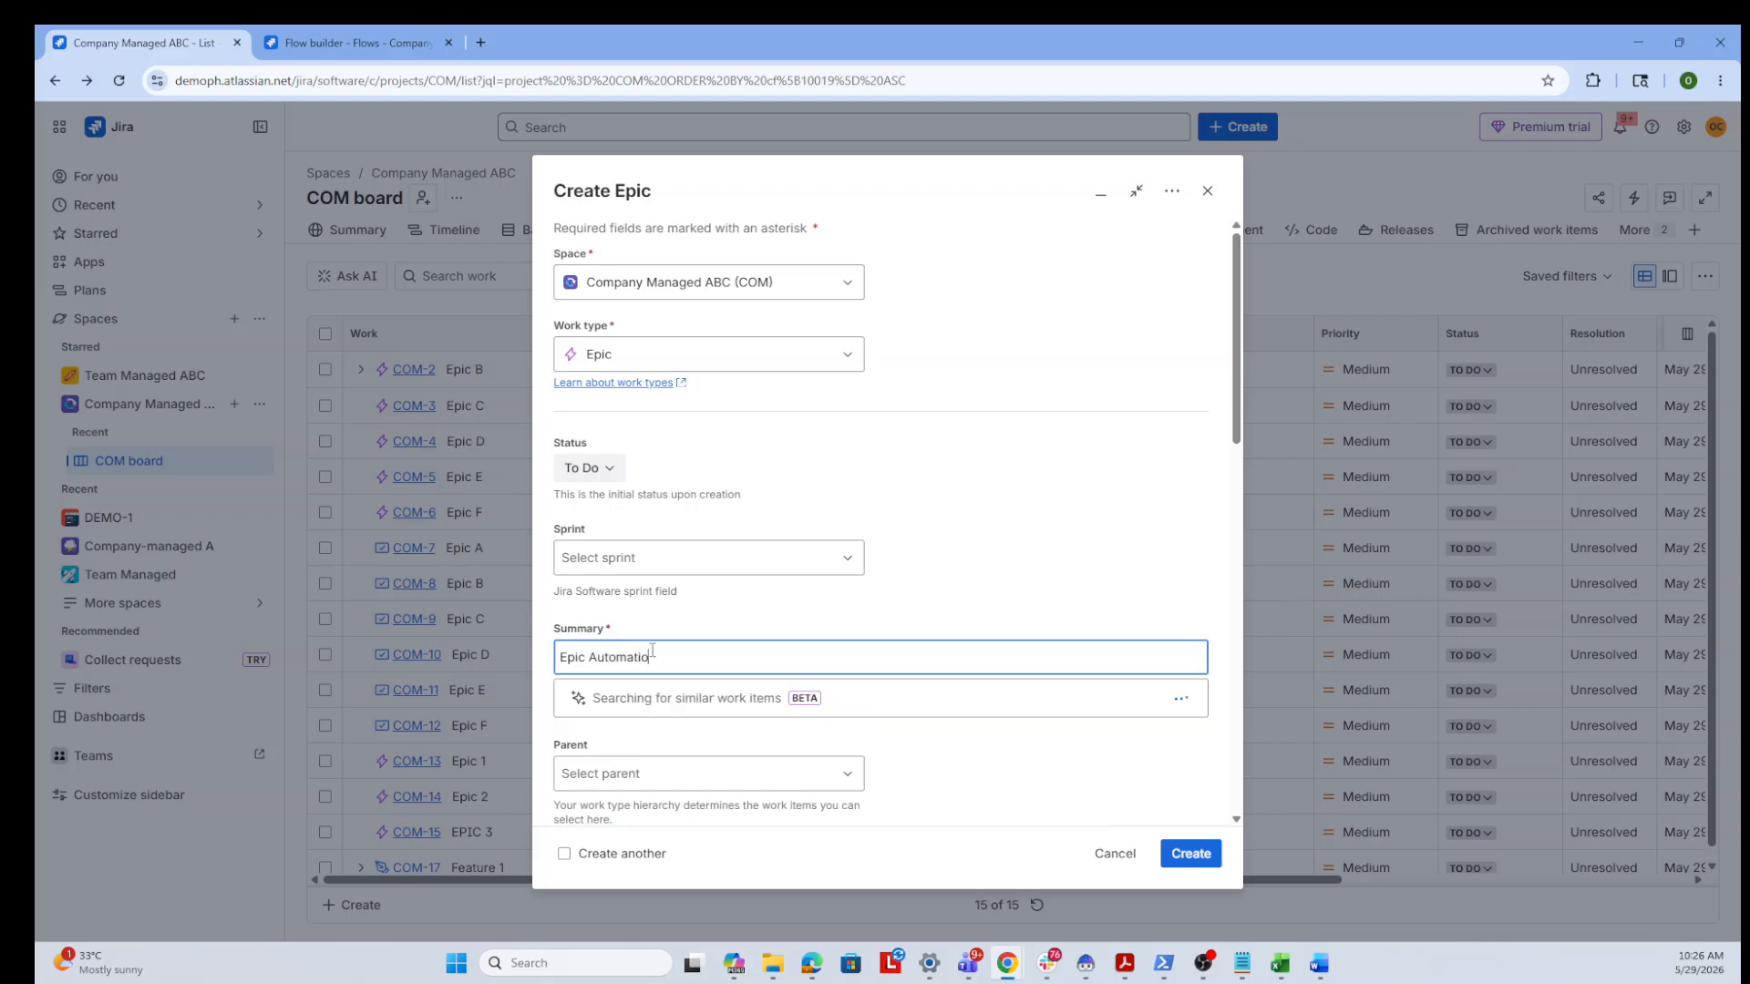
{"action": "type", "text": "n 1"}
{"action": "scroll", "coordinate": [960, 631], "scroll_direction": "down", "scroll_amount": 1}
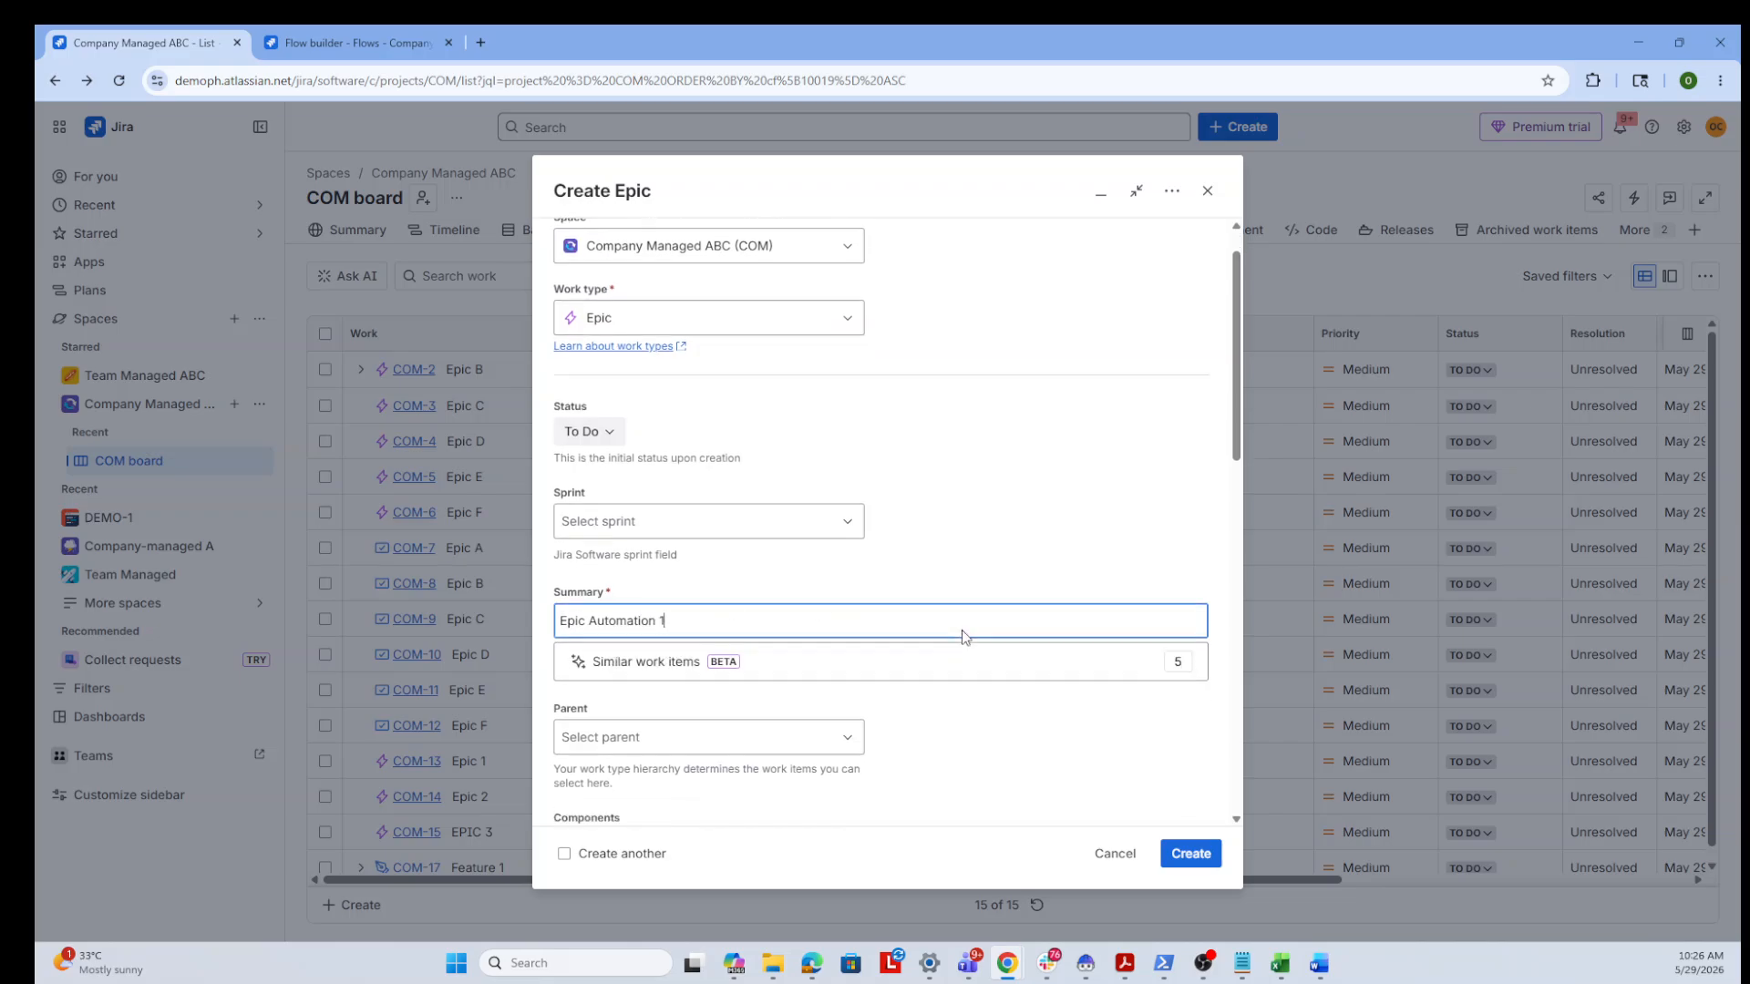
{"action": "left_click", "coordinate": [1186, 857]}
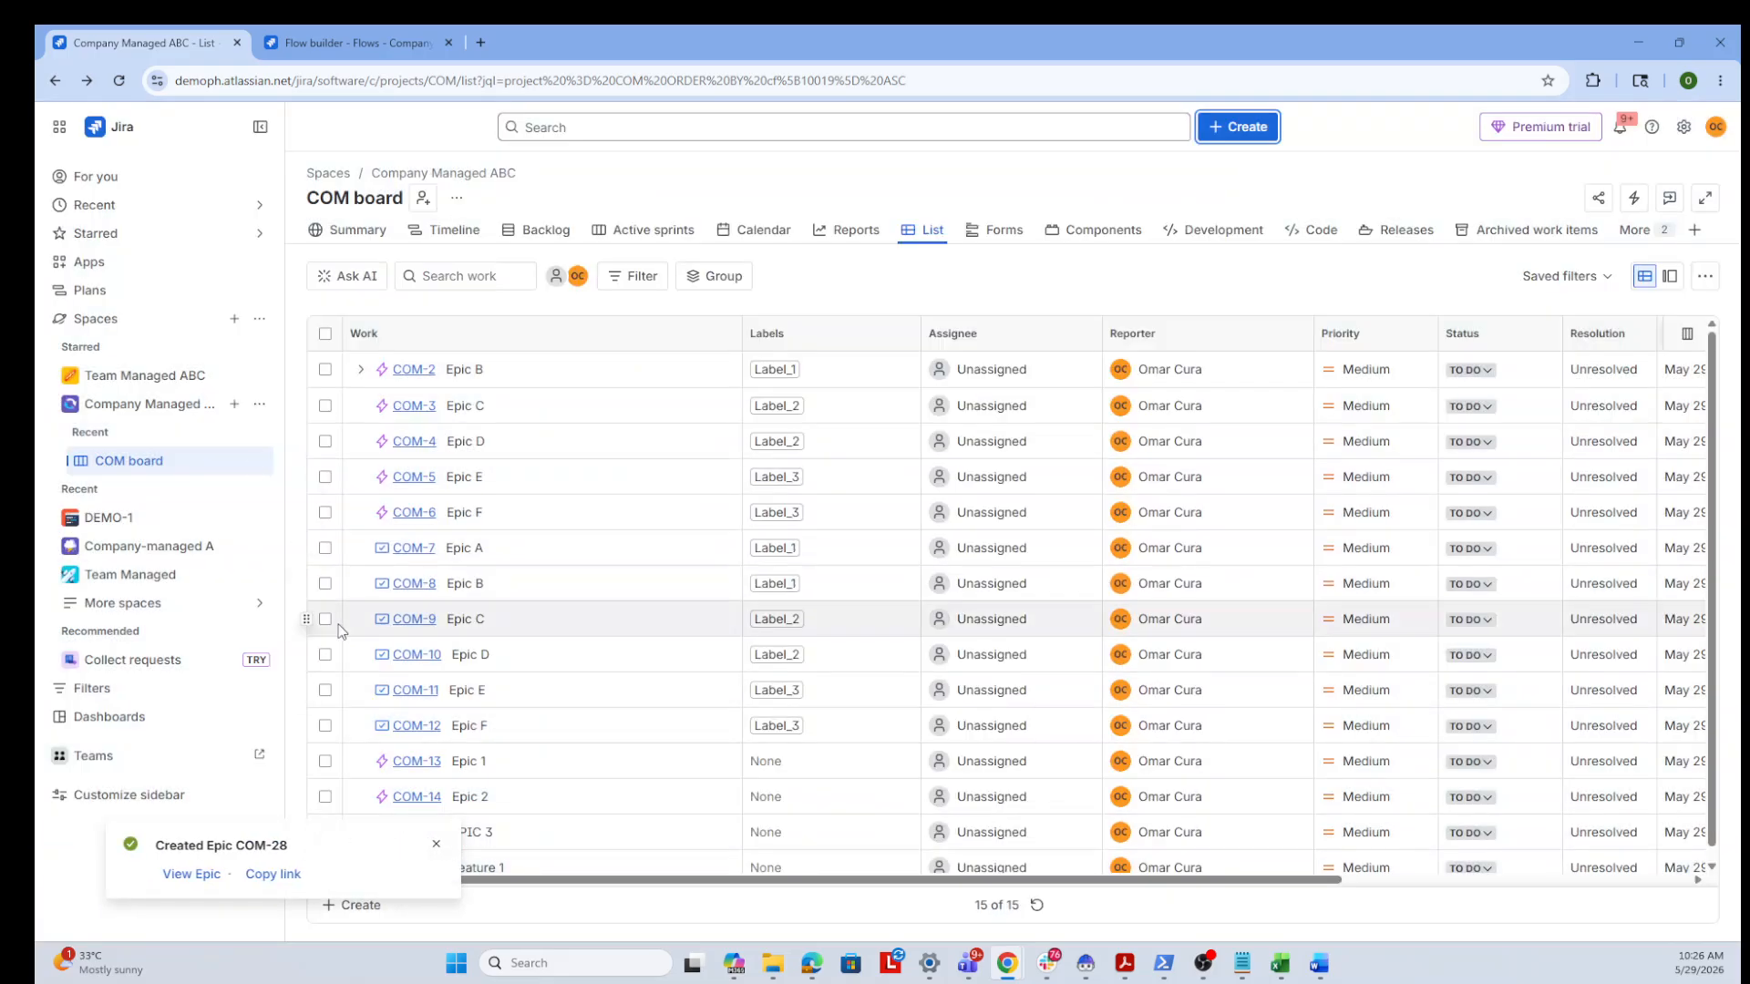
Reload the list and expand Epic Automation 1 and its User Stories to inspect the automatically created child items
{"action": "left_click", "coordinate": [120, 82]}
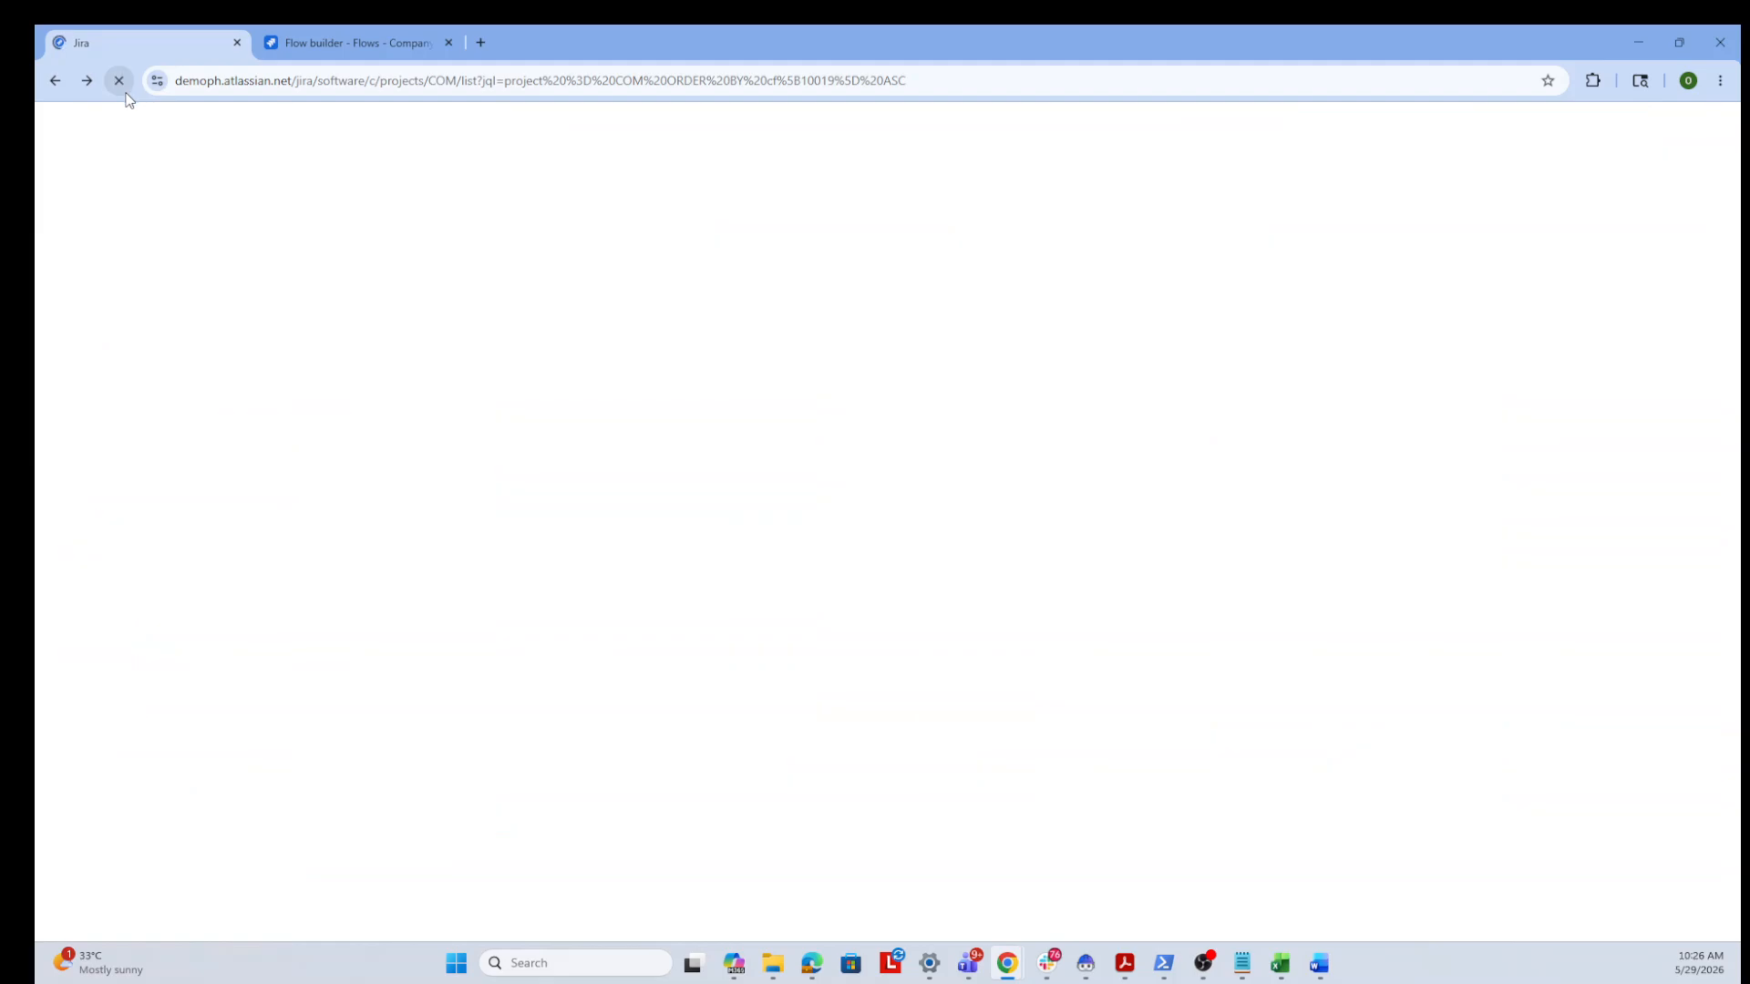
{"action": "scroll", "coordinate": [779, 550], "scroll_direction": "down", "scroll_amount": 2}
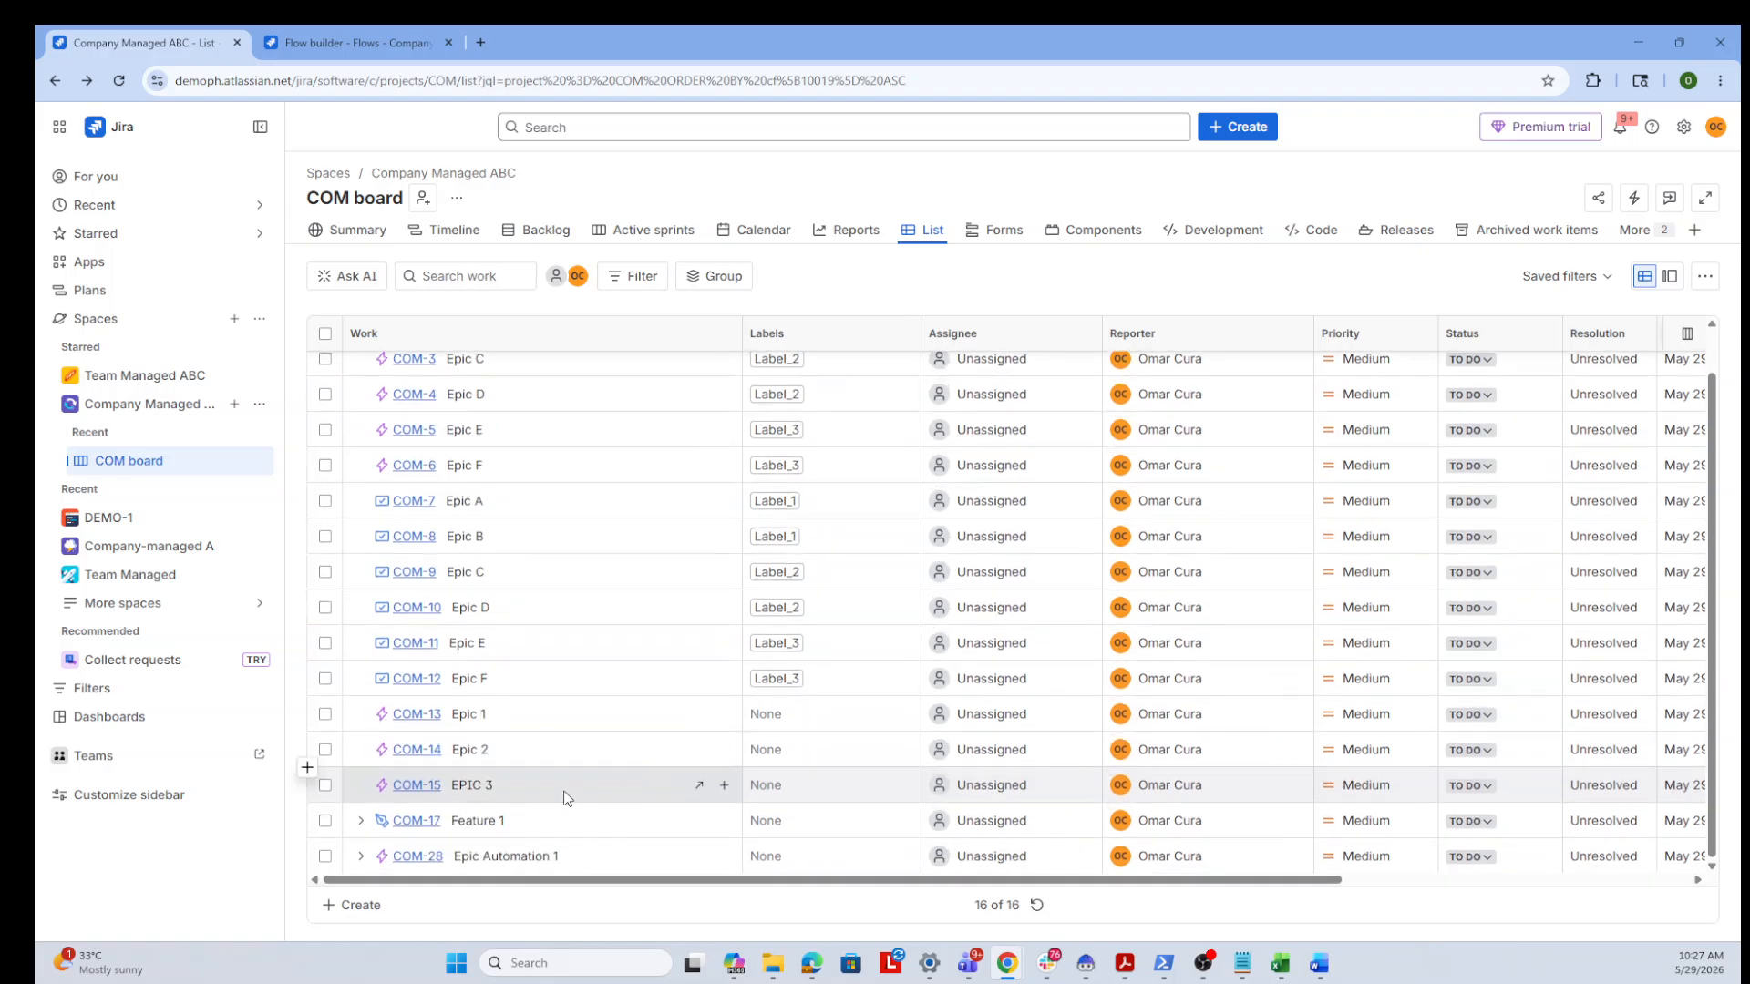
{"action": "left_click", "coordinate": [362, 856]}
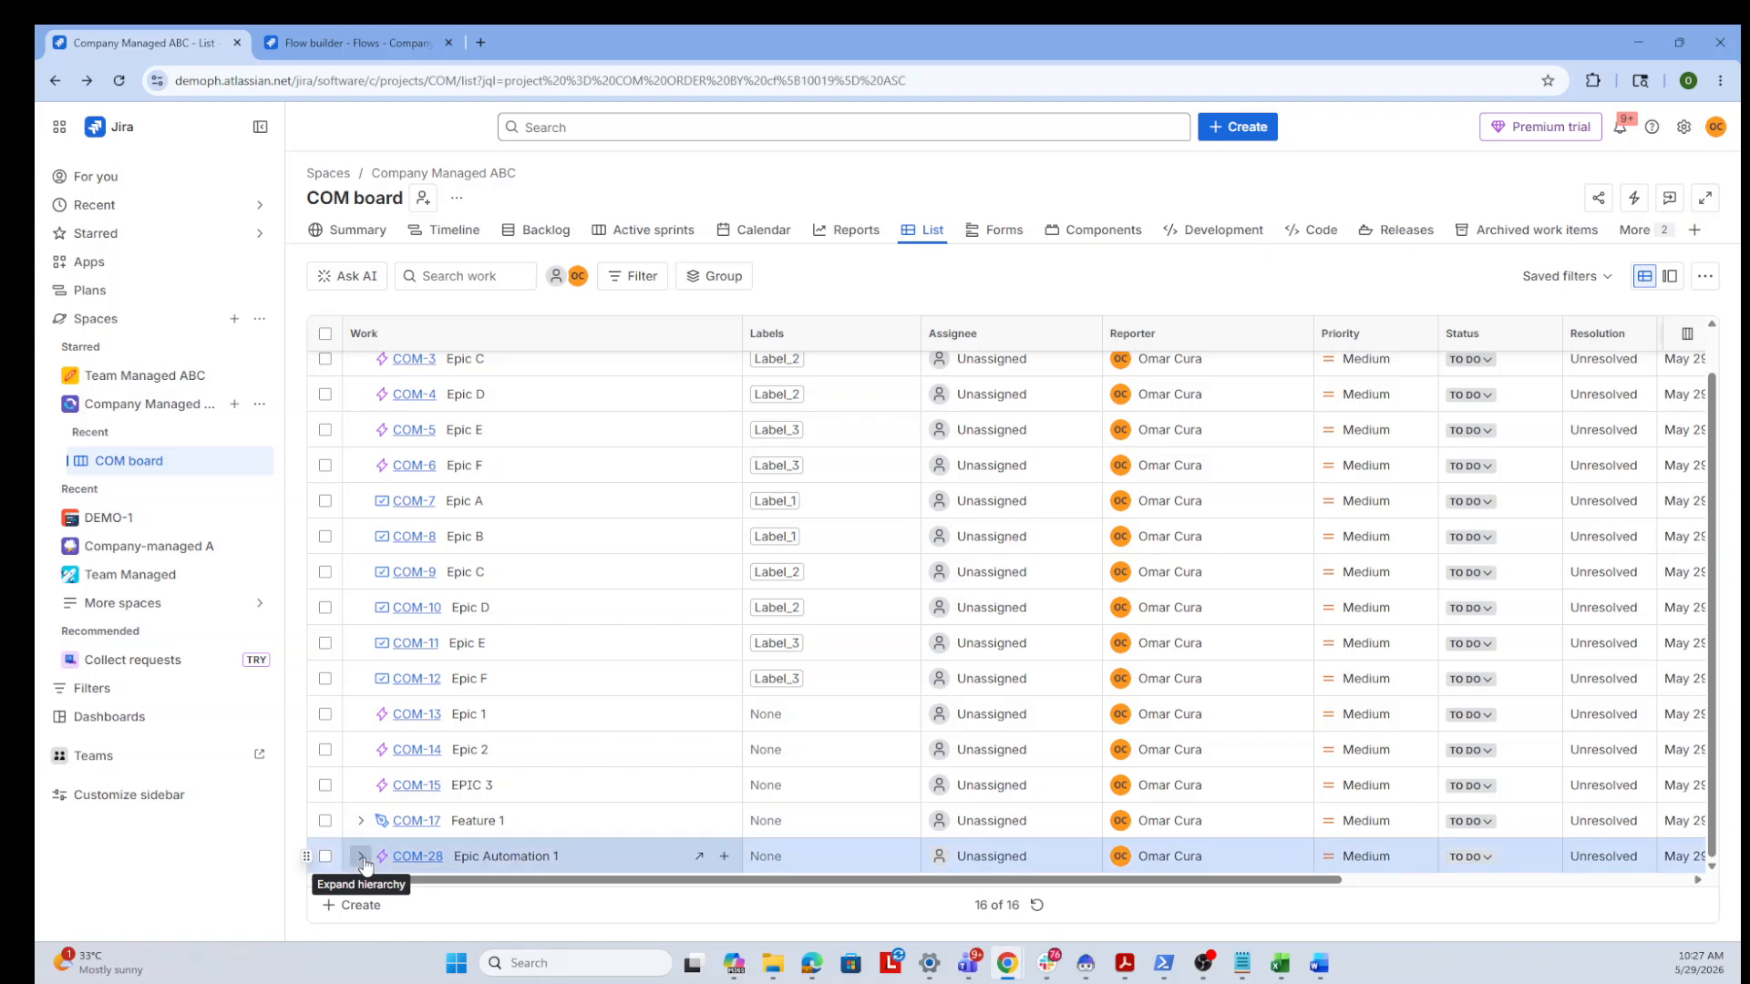
{"action": "scroll", "coordinate": [615, 822], "scroll_direction": "down", "scroll_amount": 3}
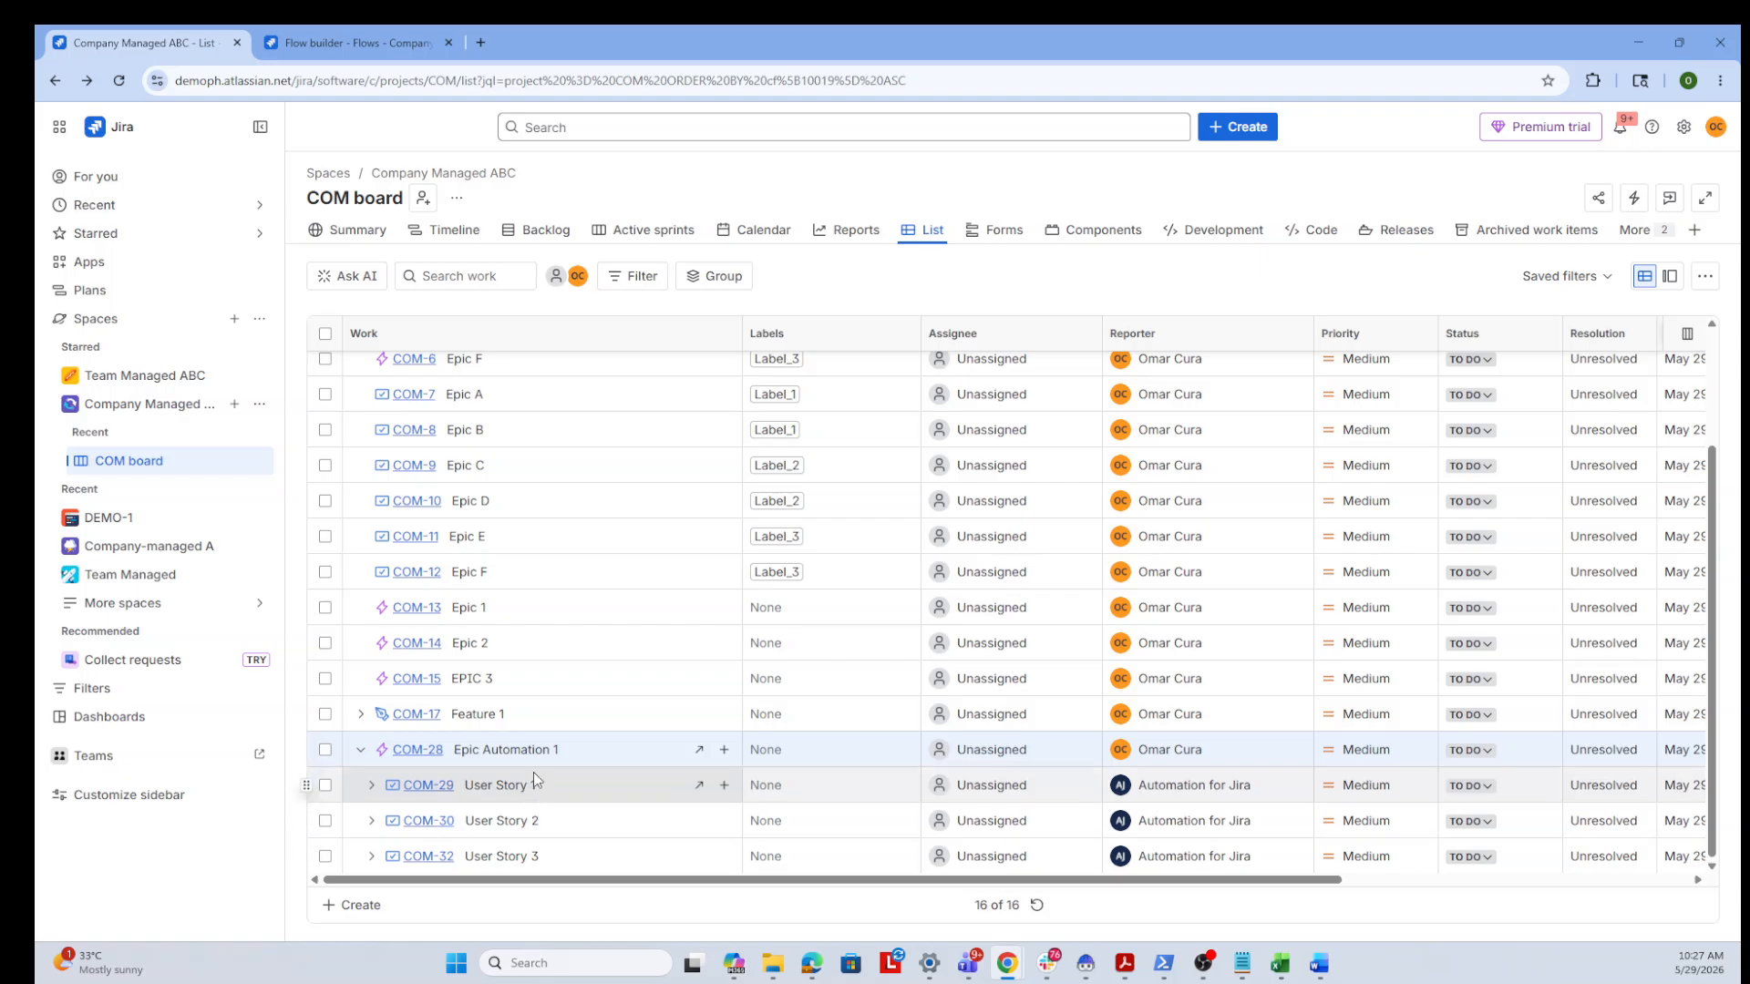
{"action": "left_click", "coordinate": [372, 785]}
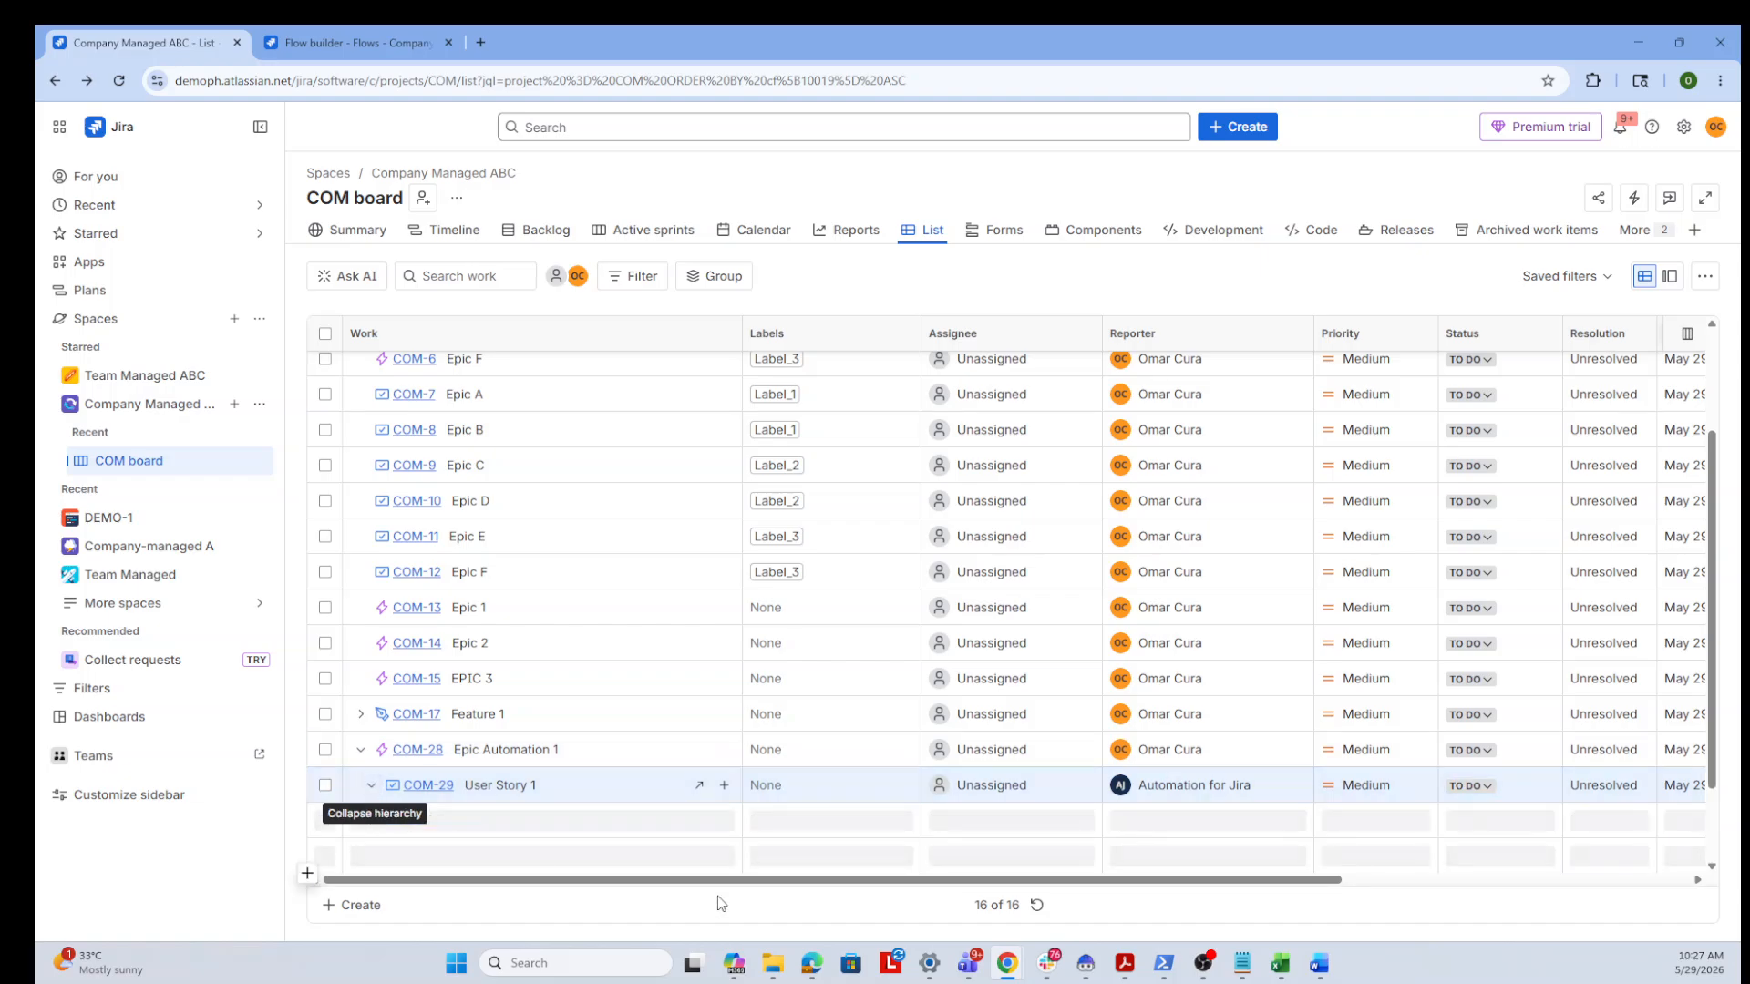
{"action": "scroll", "coordinate": [620, 822], "scroll_direction": "down", "scroll_amount": 1}
{"action": "scroll", "coordinate": [619, 820], "scroll_direction": "down", "scroll_amount": 1}
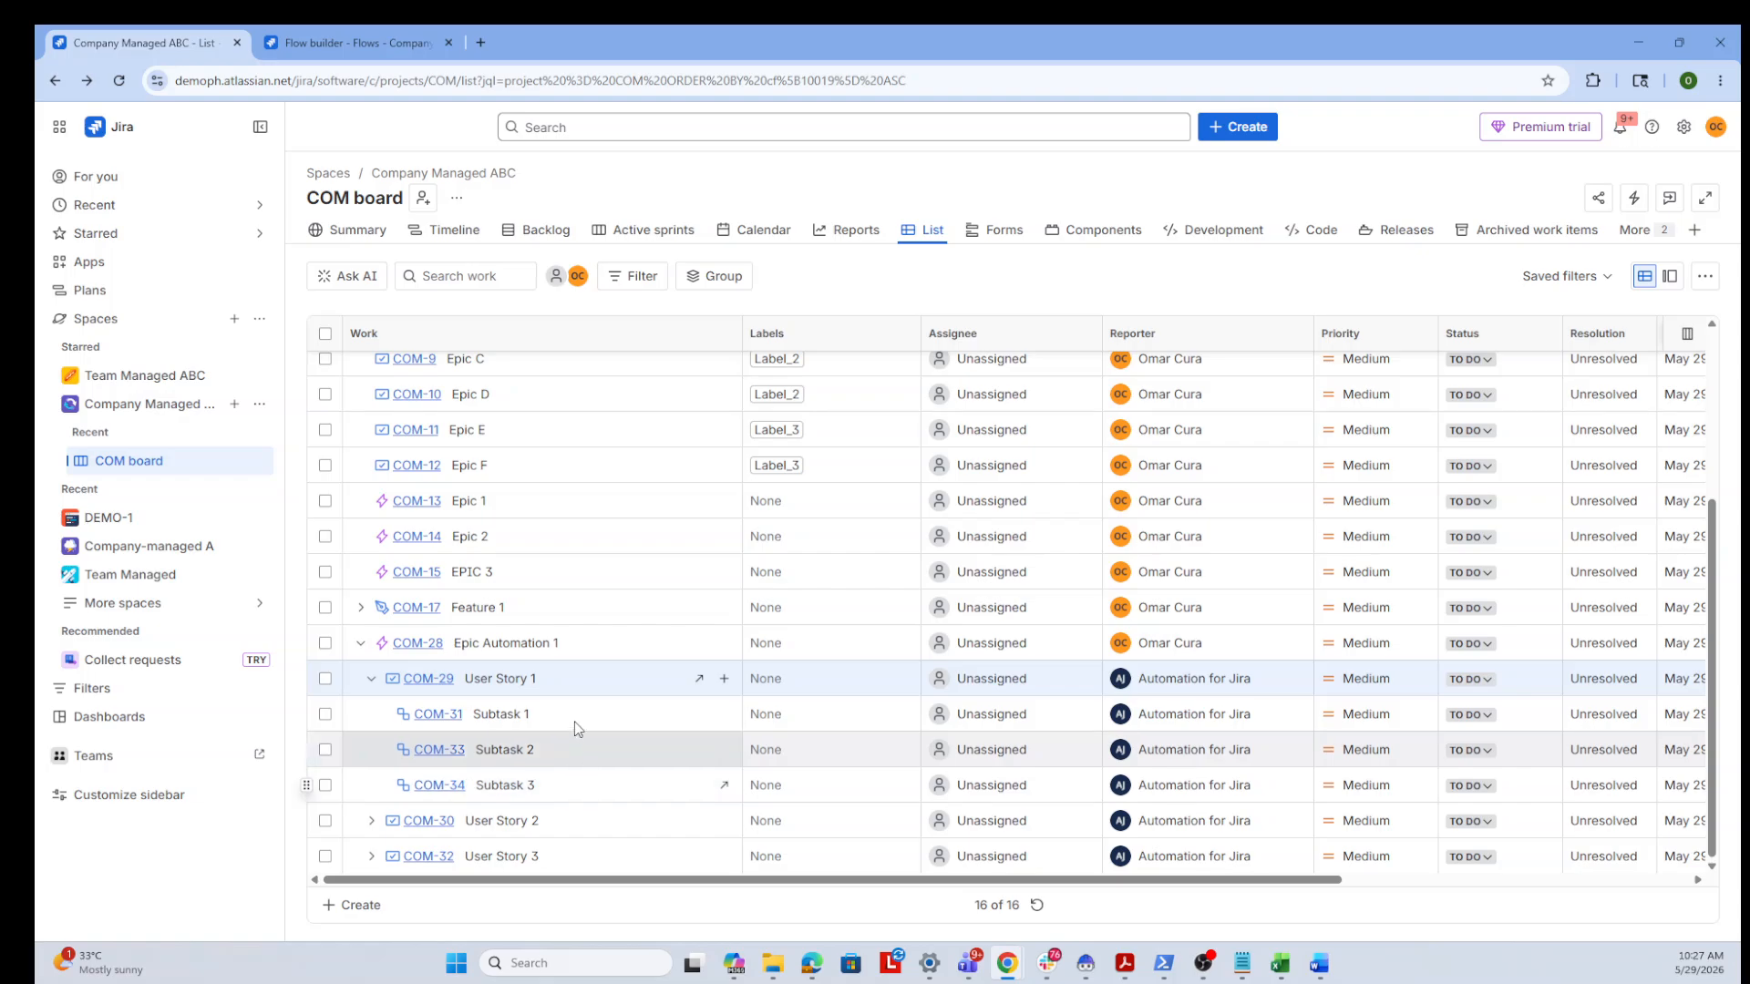
{"action": "left_click", "coordinate": [374, 824]}
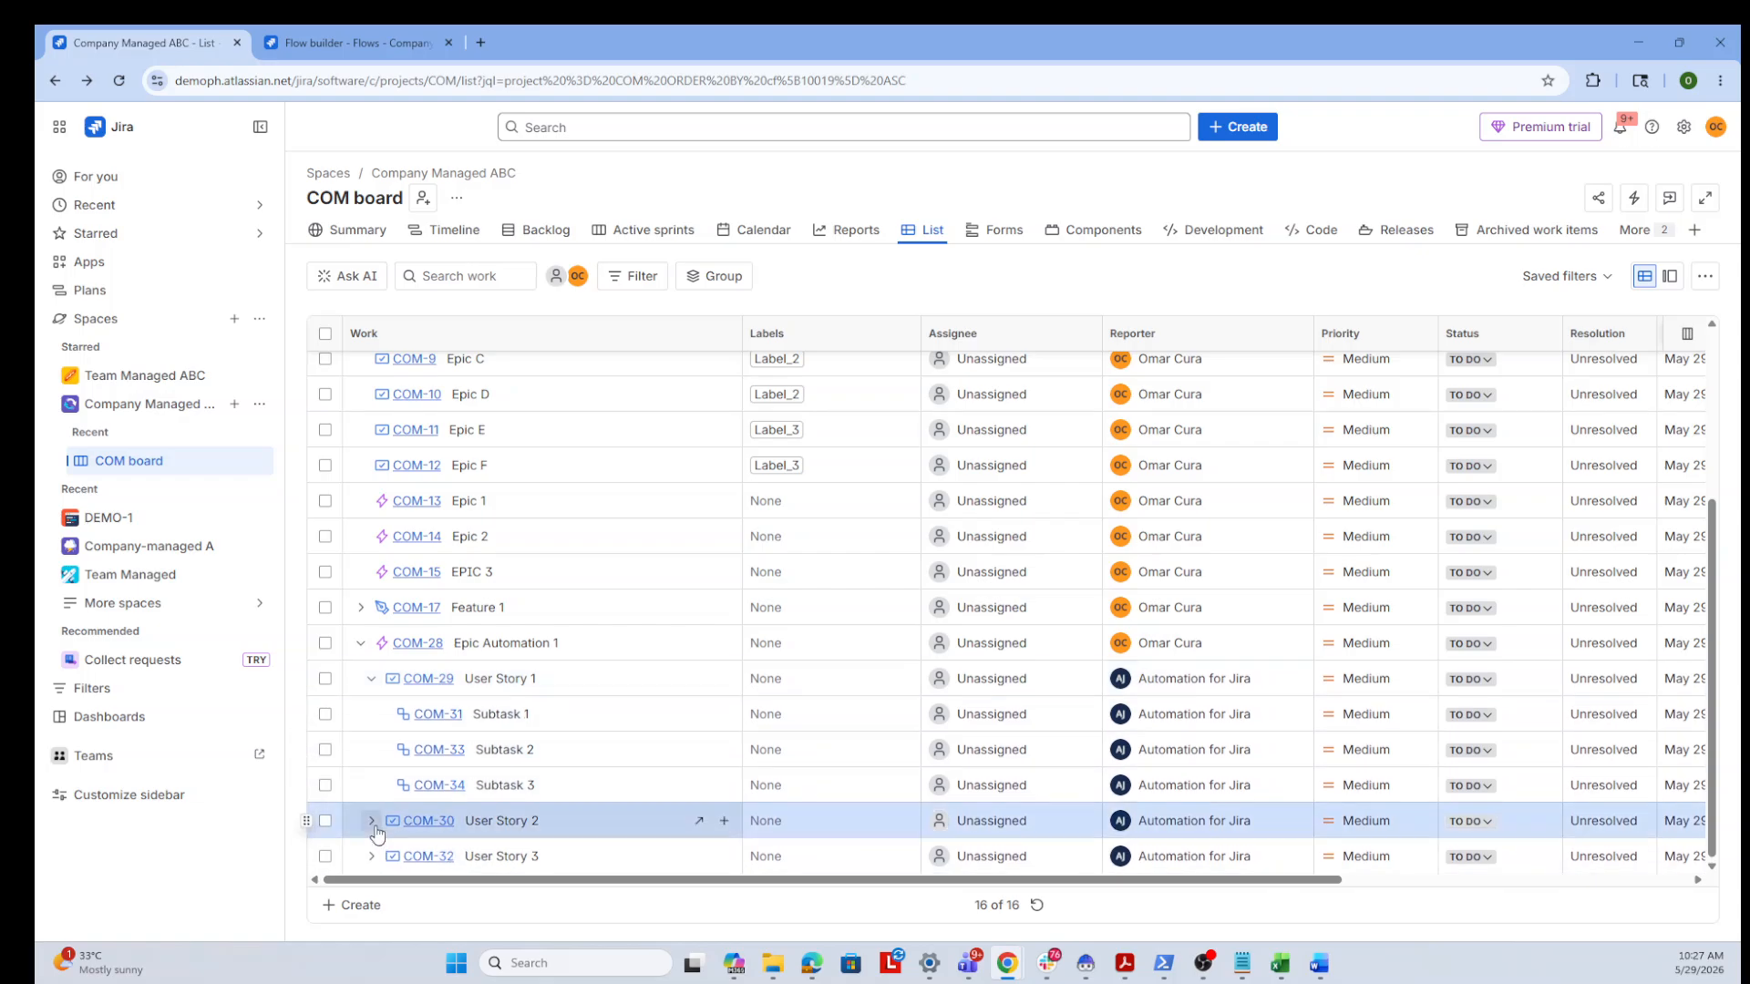
{"action": "scroll", "coordinate": [652, 790], "scroll_direction": "down", "scroll_amount": 1}
{"action": "scroll", "coordinate": [510, 813], "scroll_direction": "down", "scroll_amount": 1}
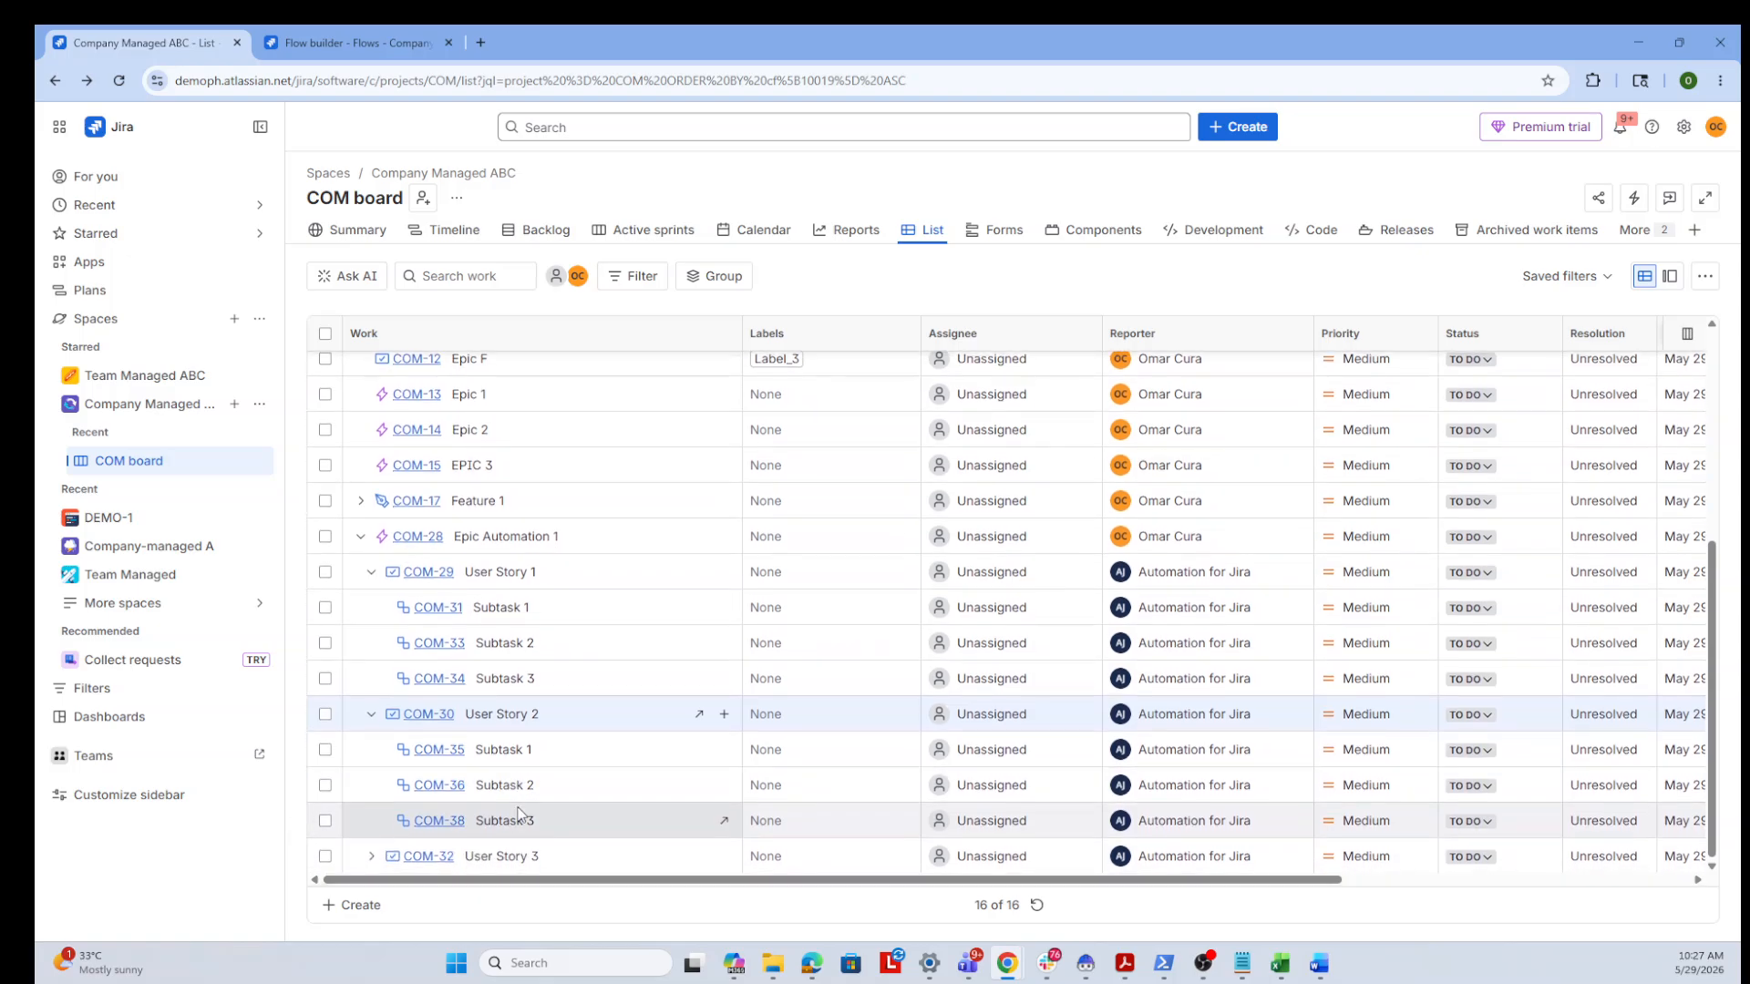
{"action": "scroll", "coordinate": [567, 782], "scroll_direction": "down", "scroll_amount": 1}
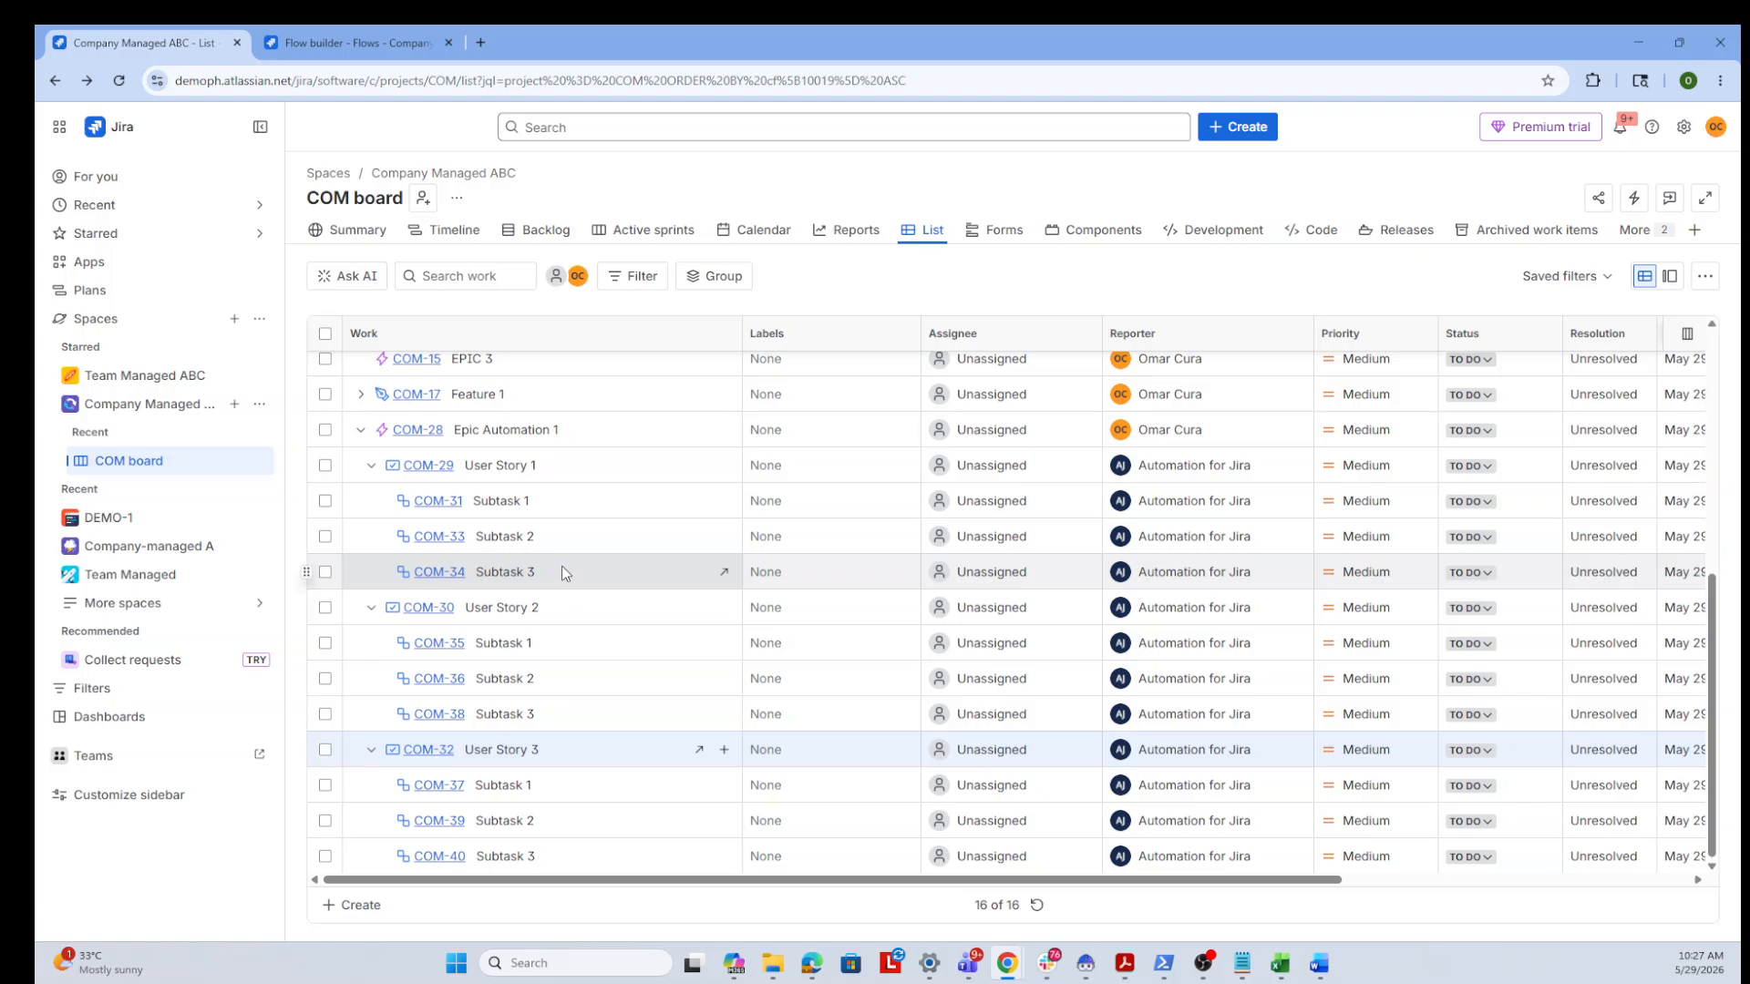
Return to the space's automation flow list, open the Auto Create Subtask flow, then go back to the work item list
{"action": "left_click", "coordinate": [365, 43]}
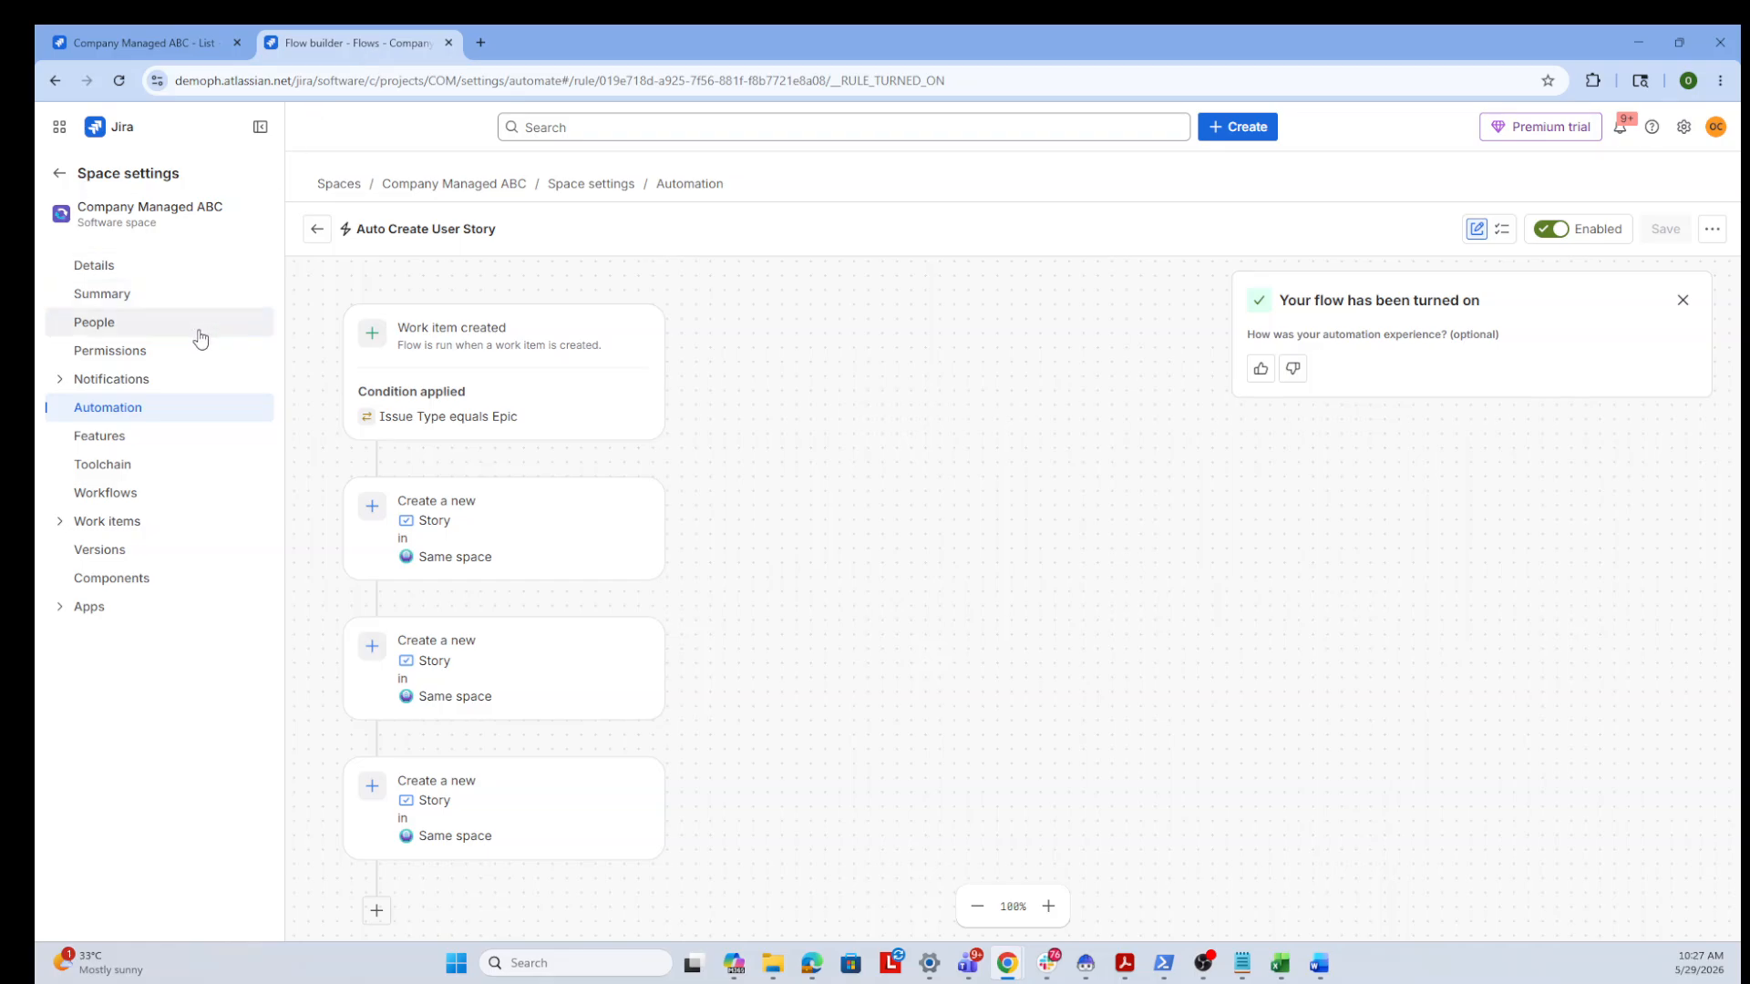
{"action": "left_click", "coordinate": [129, 417]}
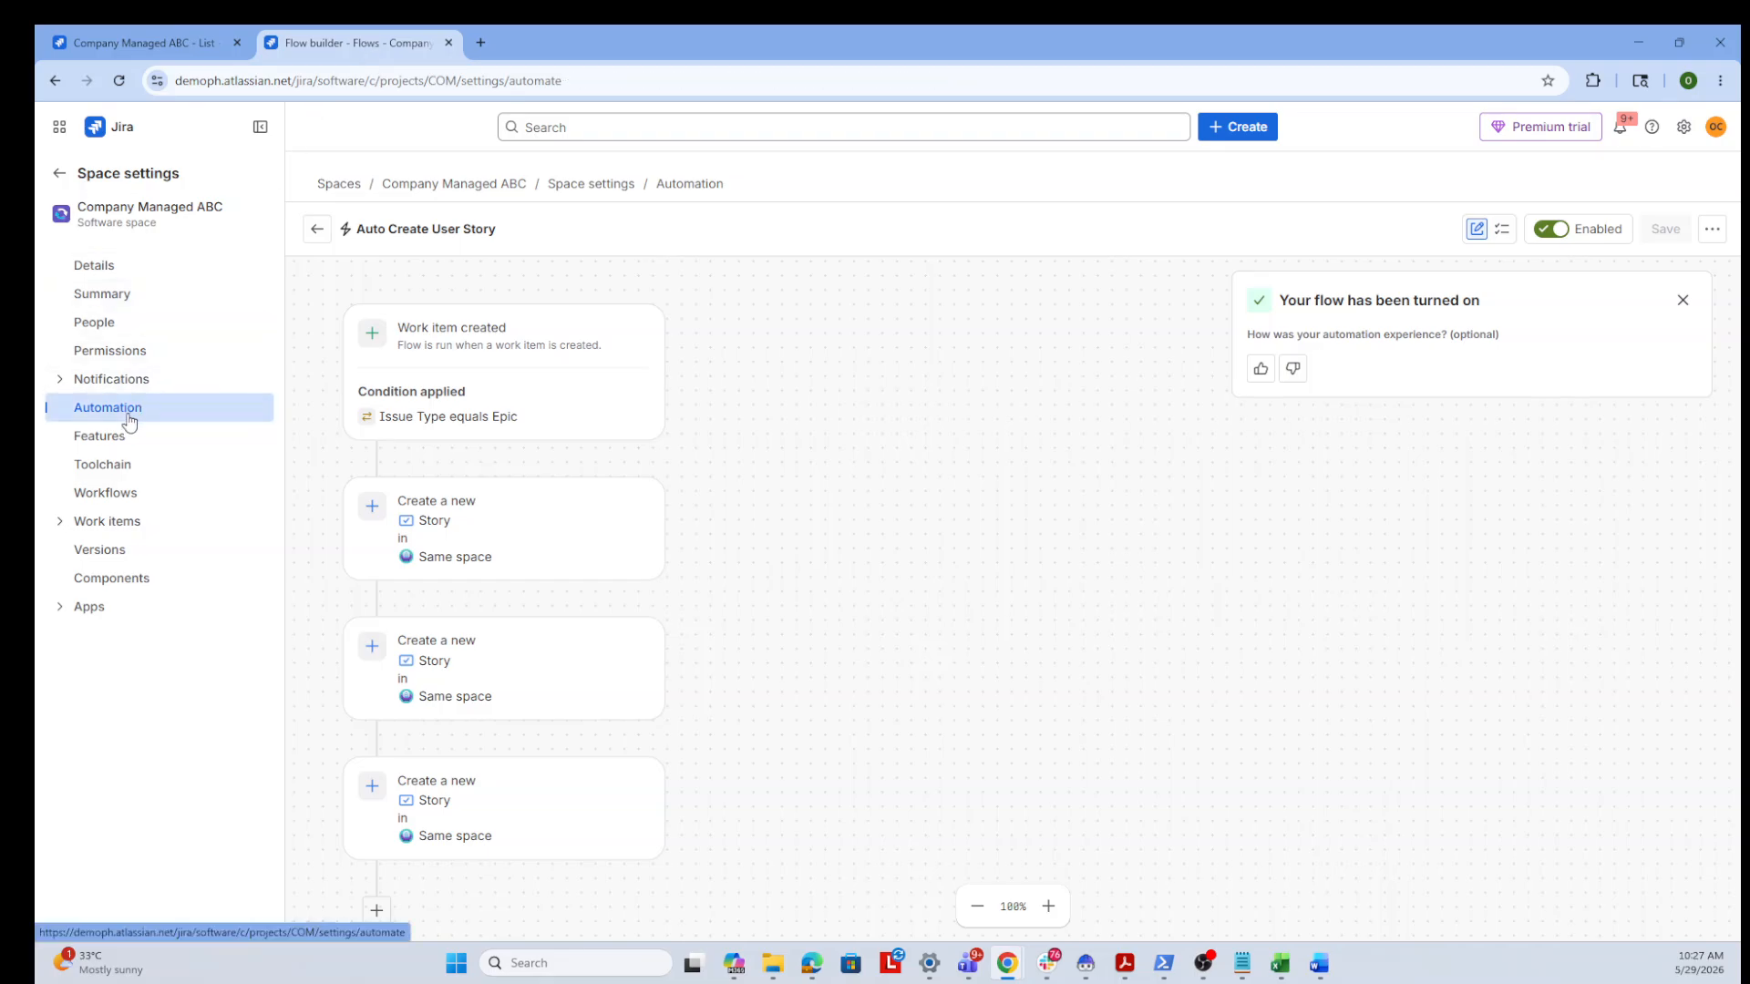
{"action": "left_click", "coordinate": [119, 430]}
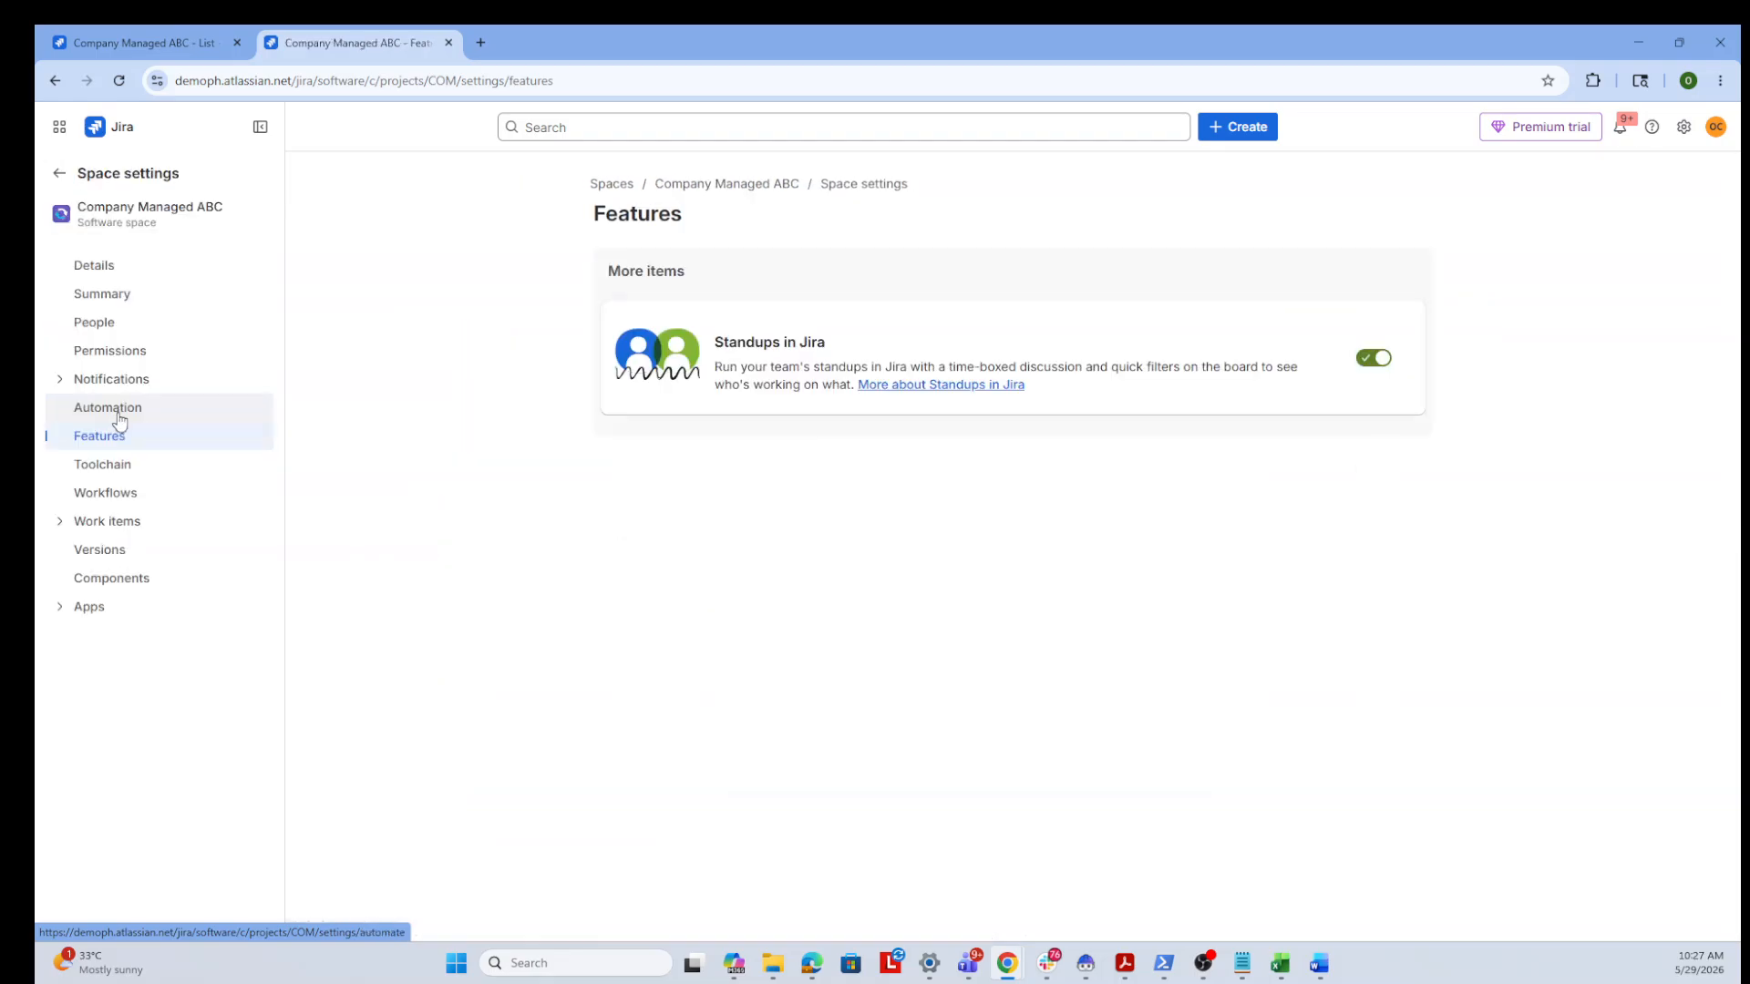
{"action": "left_click", "coordinate": [119, 419]}
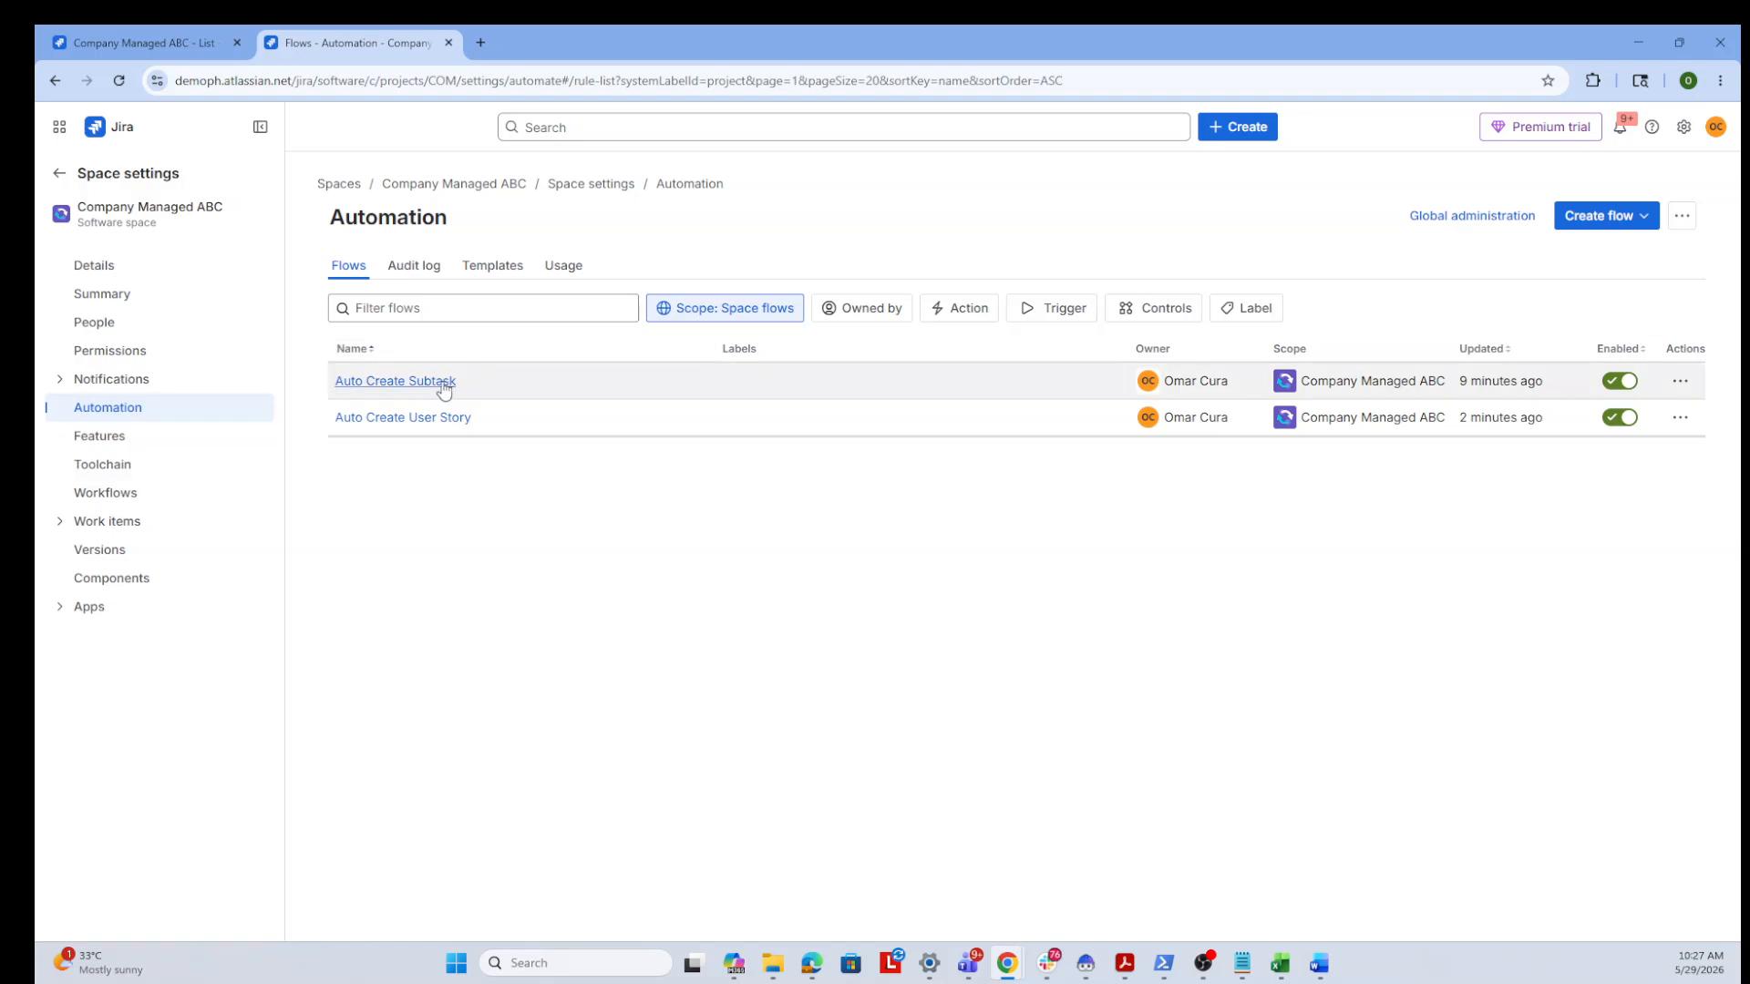
{"action": "left_click", "coordinate": [428, 383]}
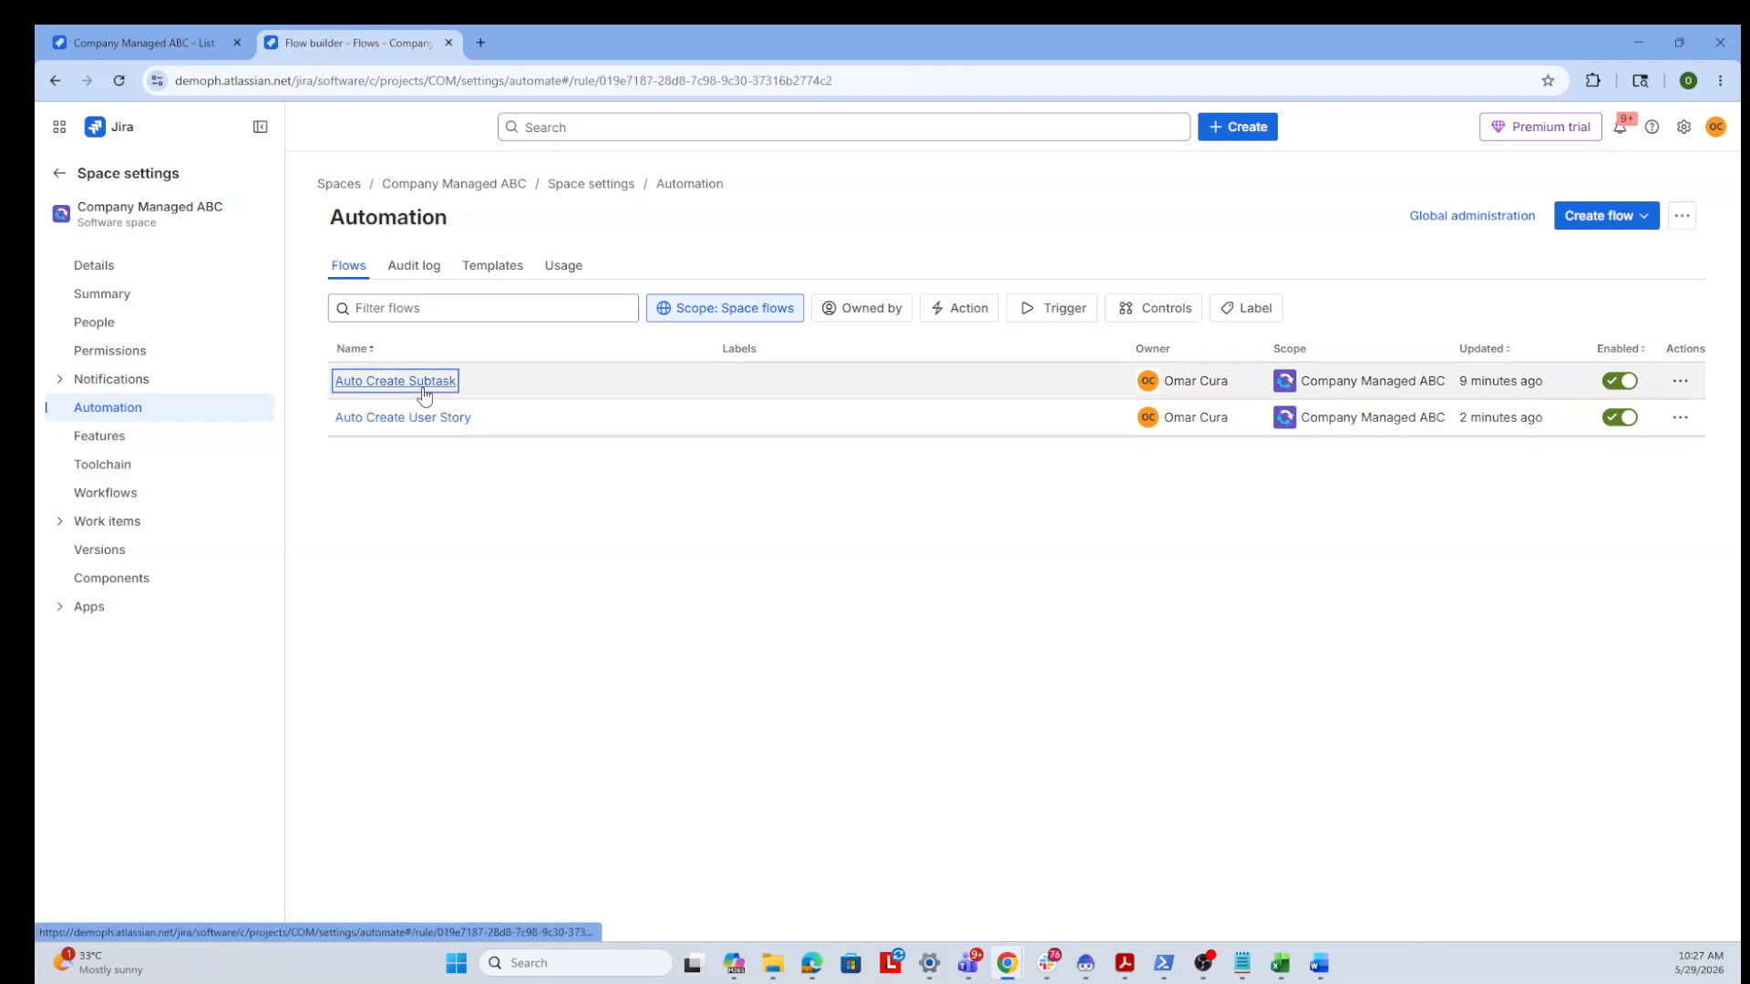
{"action": "left_click", "coordinate": [57, 81]}
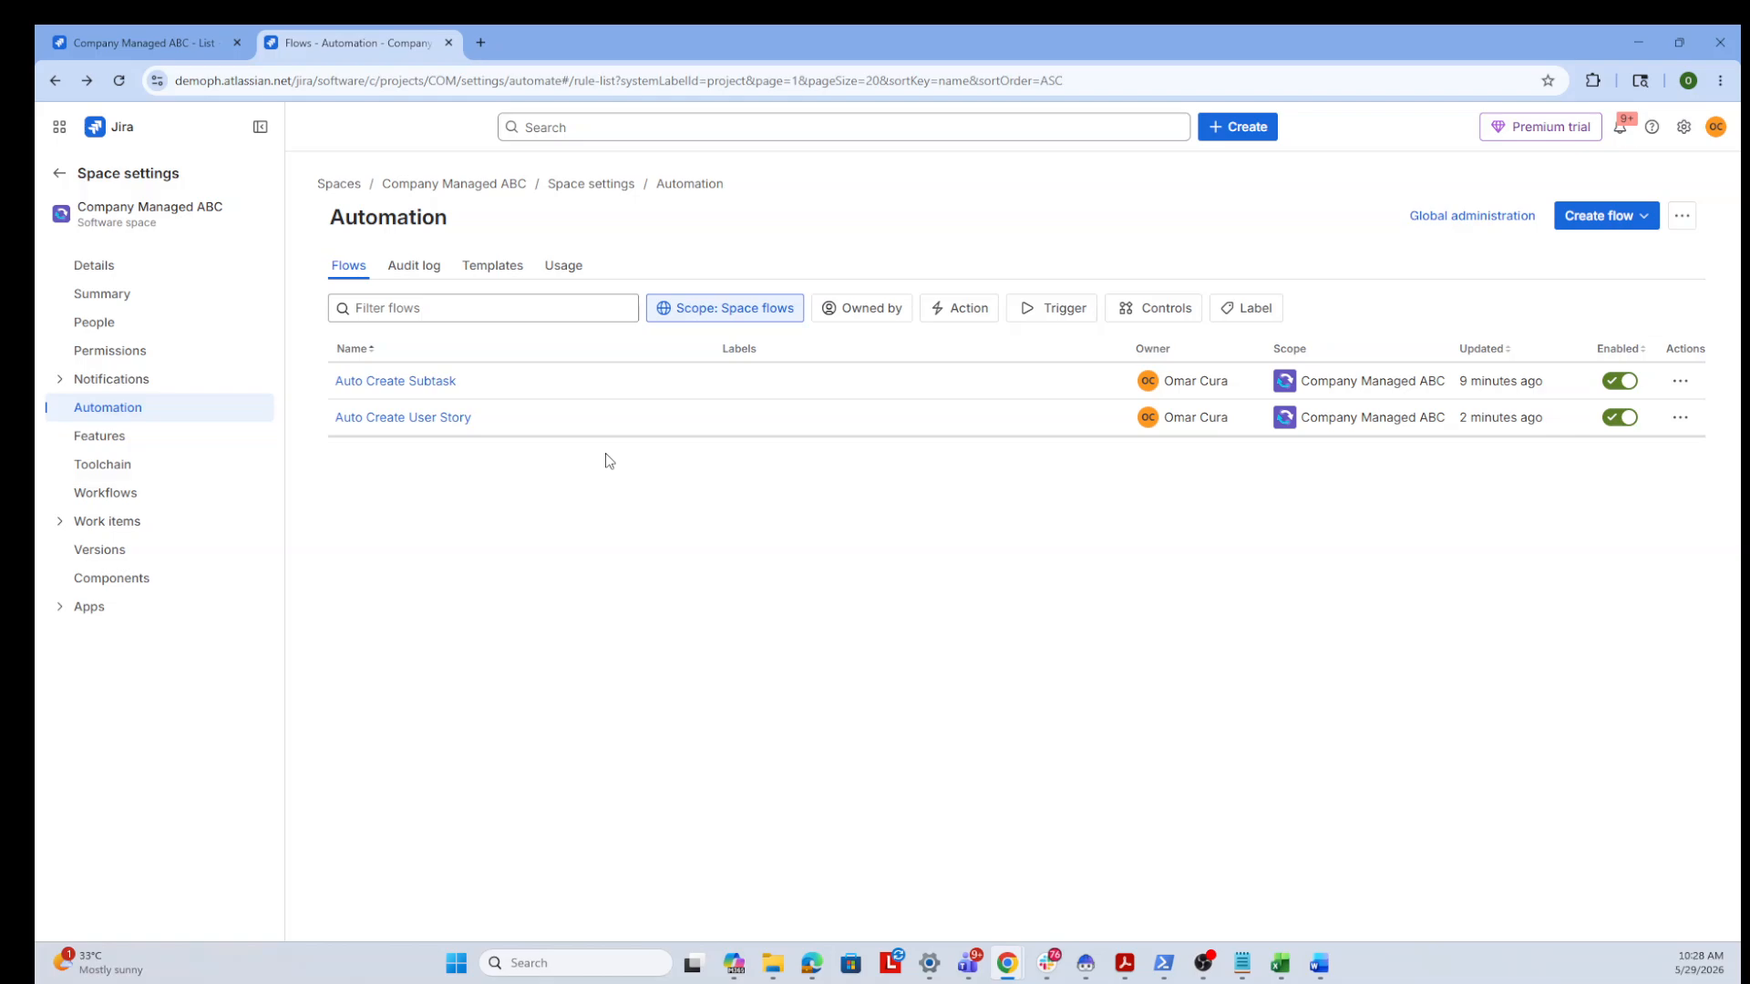
{"action": "left_click", "coordinate": [176, 50]}
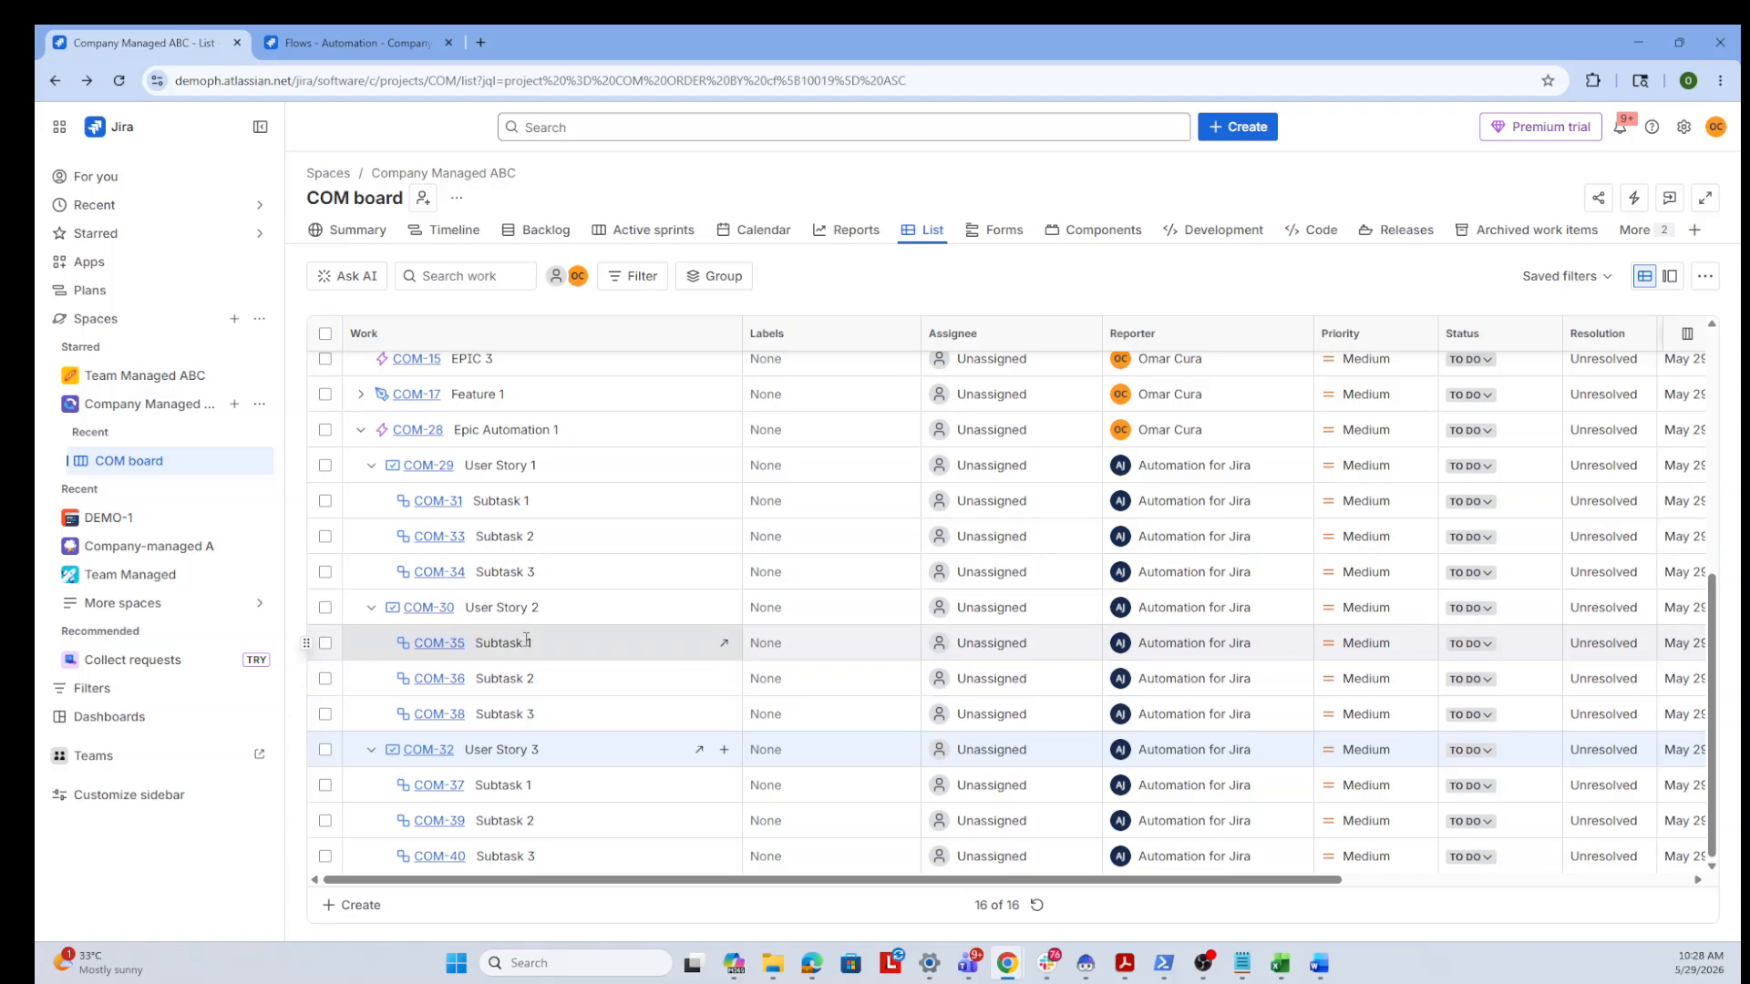